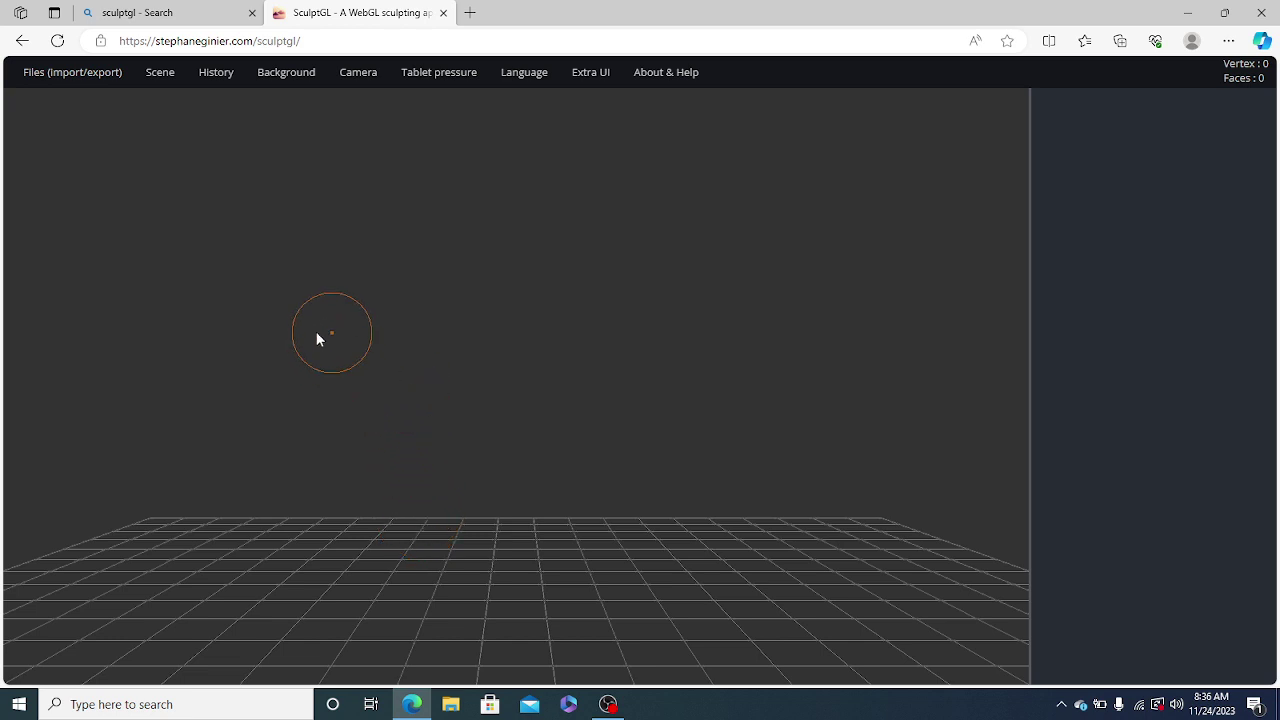
# Add a sphere to the empty scene
pyautogui.moveTo(162, 80)
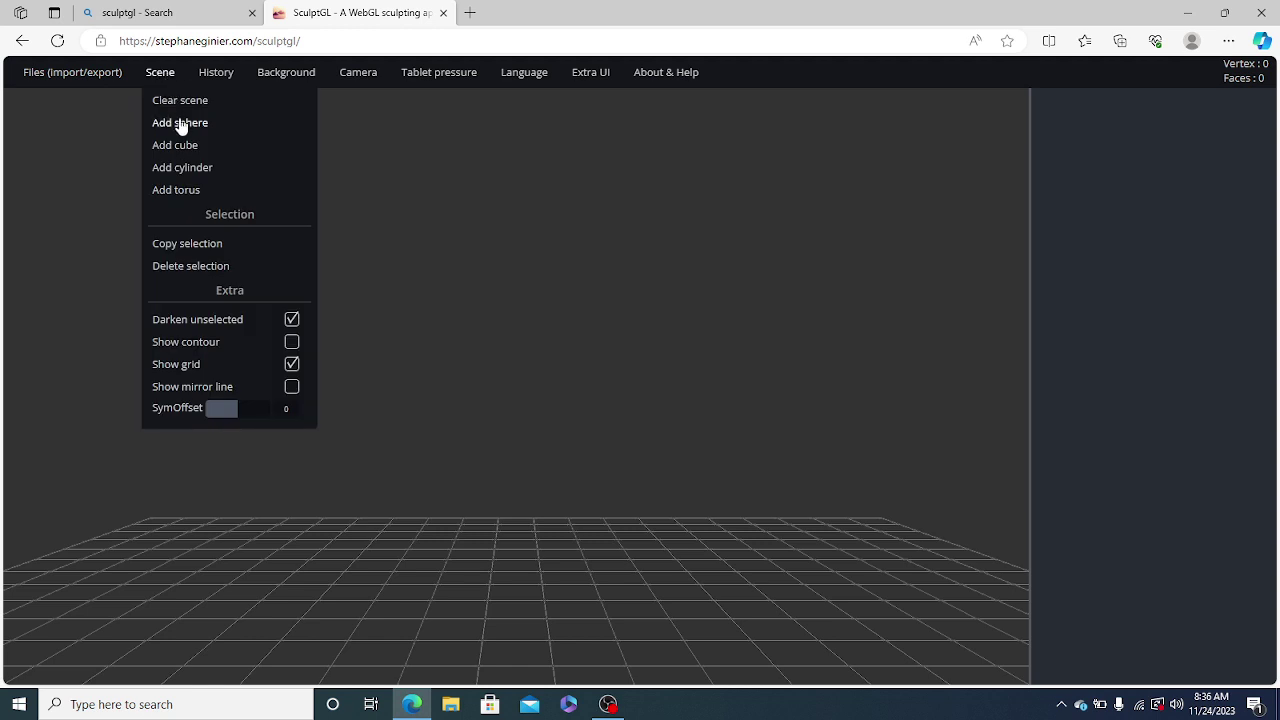
pyautogui.click(180, 122)
pyautogui.scroll(-3, 527, 418)
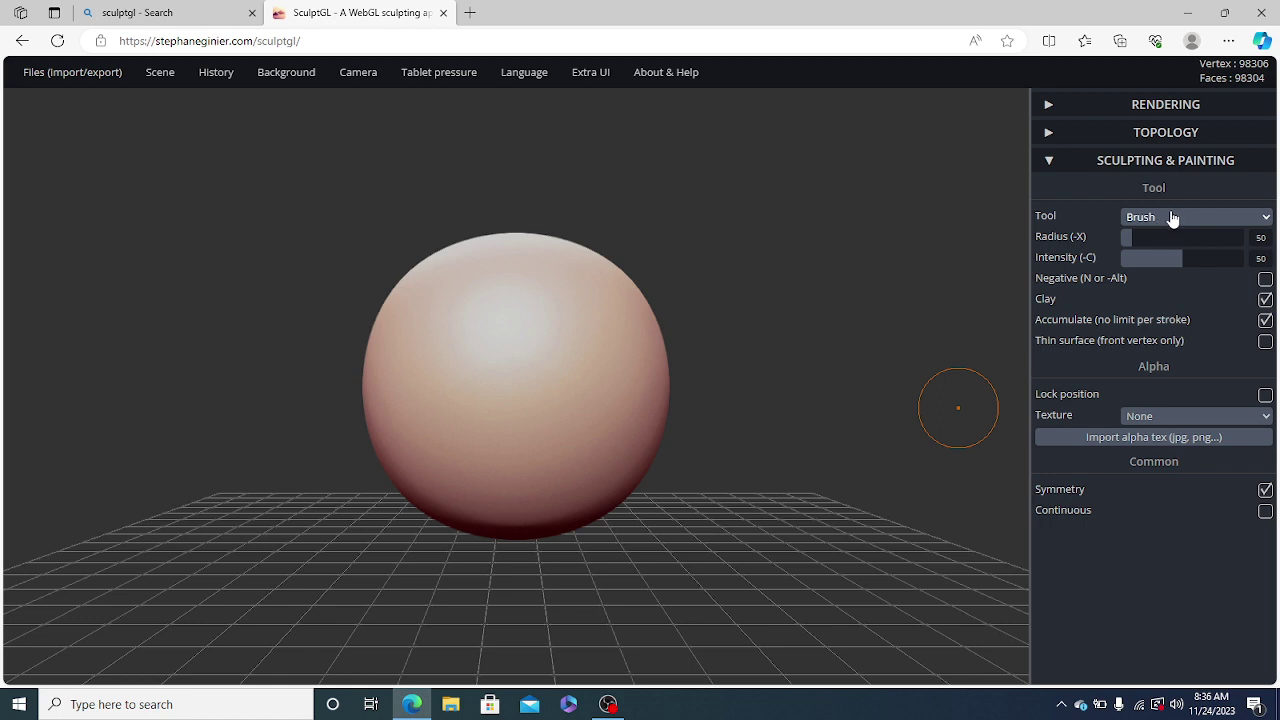
# Select the Drag sculpting tool and show the mirror line on the sphere
pyautogui.click(1173, 218)
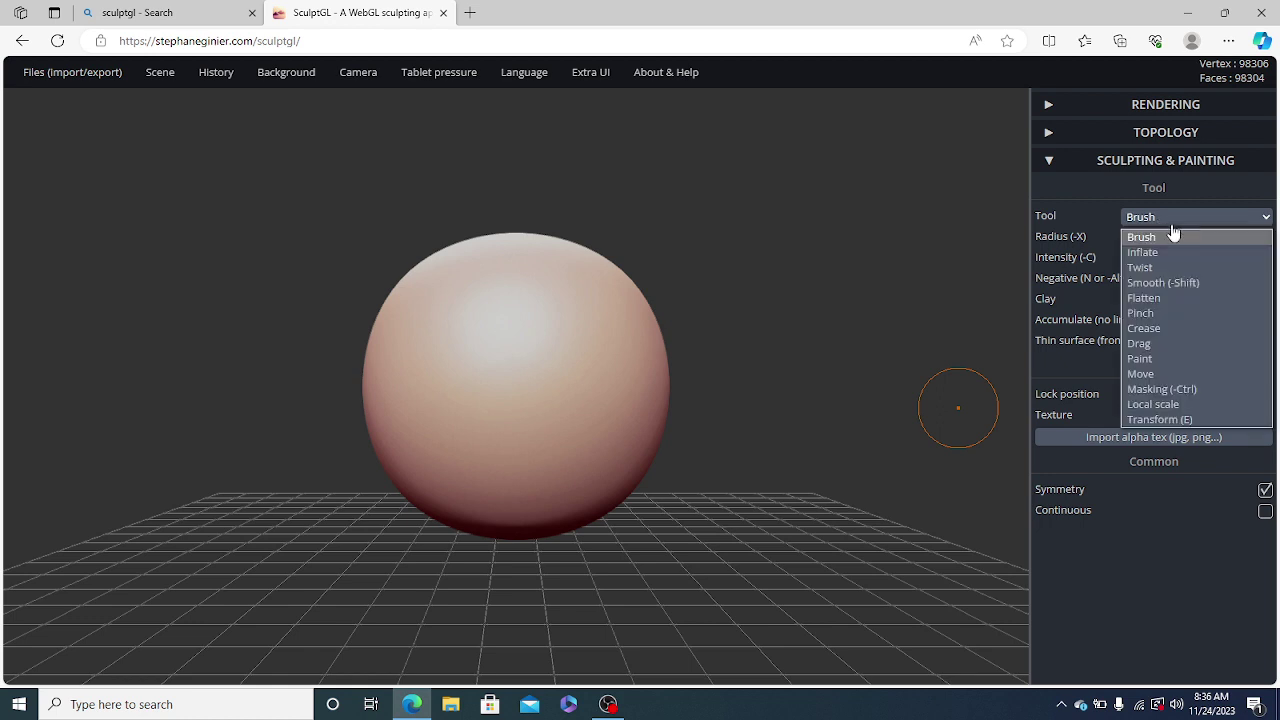
pyautogui.click(1148, 344)
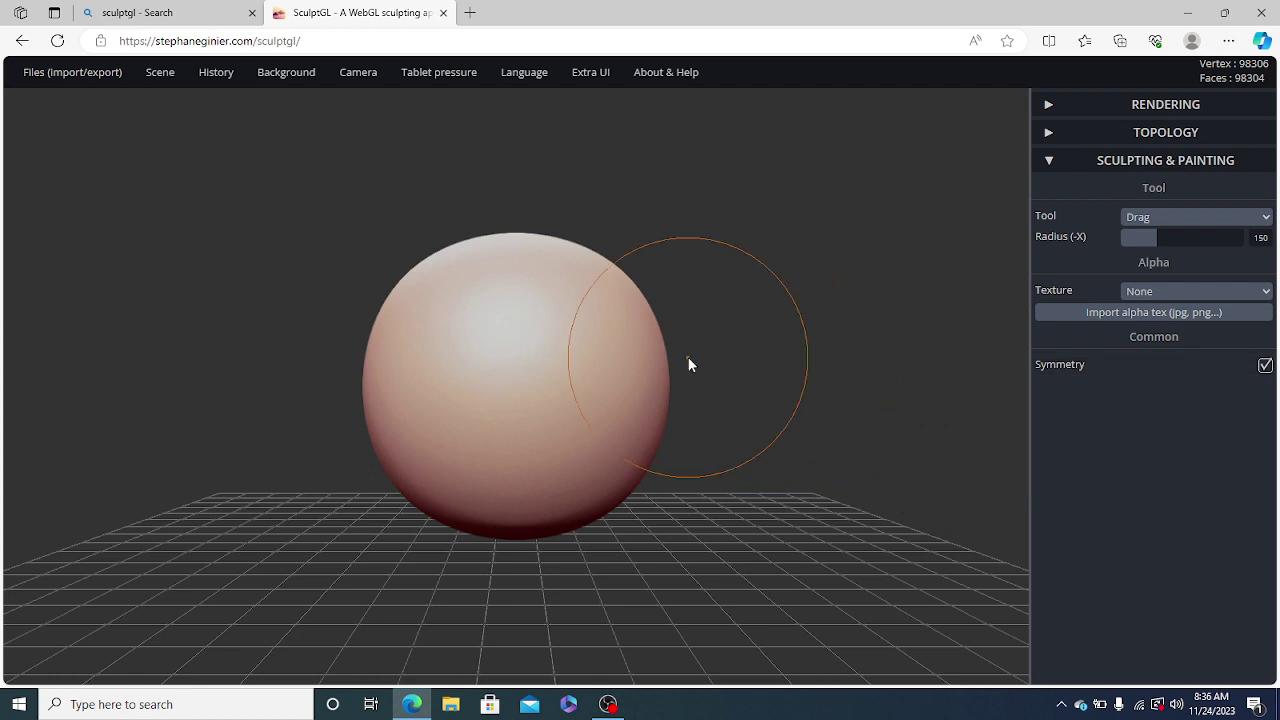
pyautogui.moveTo(160, 72)
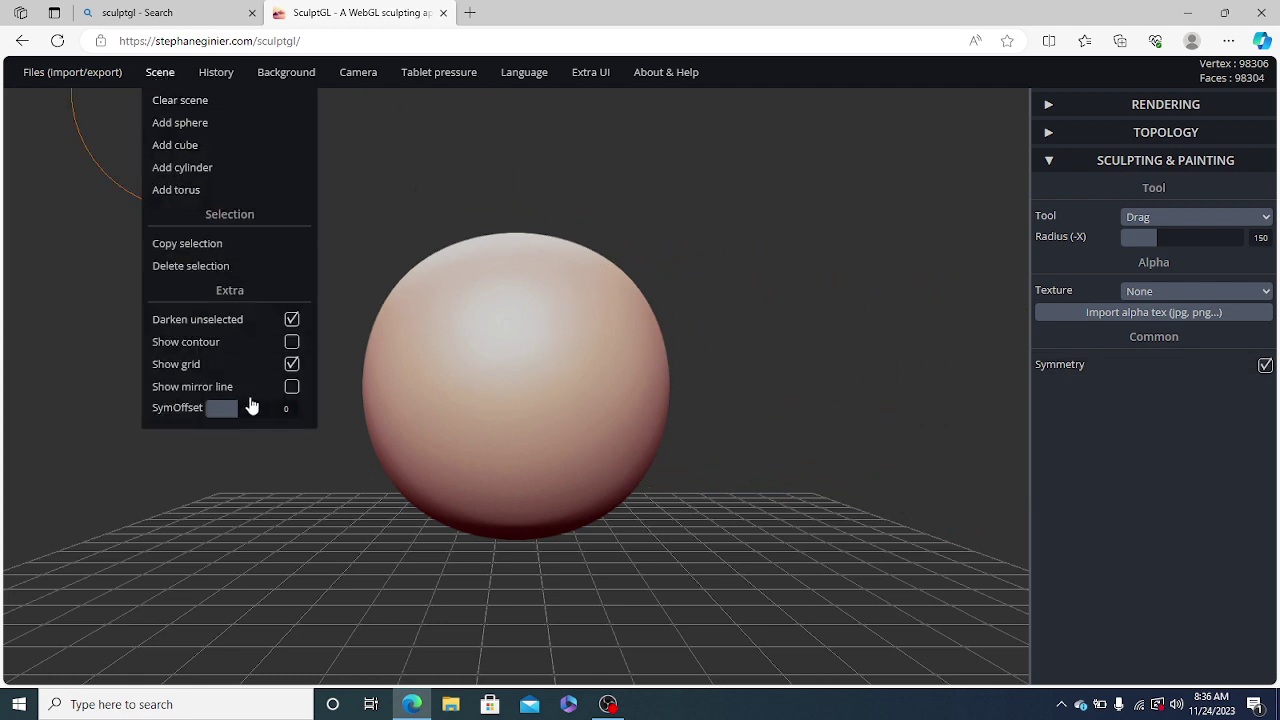
pyautogui.click(268, 390)
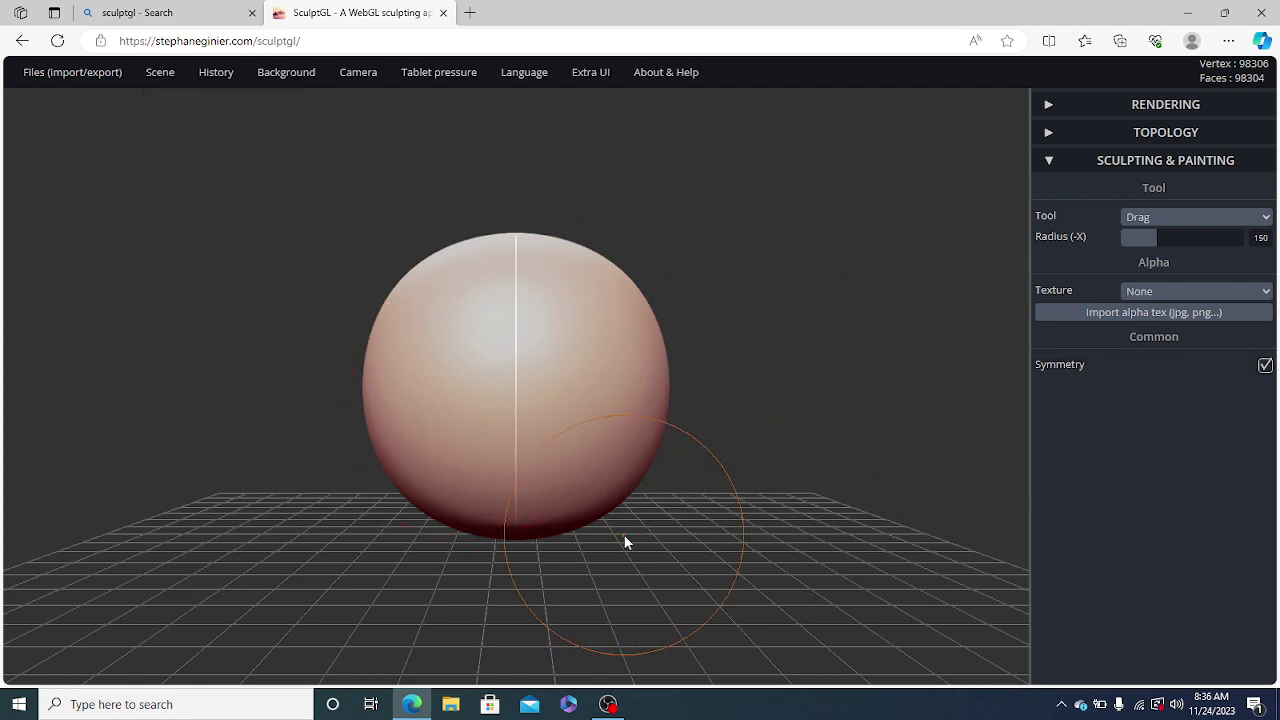
# Set the Drag radius to 76 and pull a symmetrical pair of long, curved horns out of the sphere's upper sides
pyautogui.scroll(1, 575, 512)
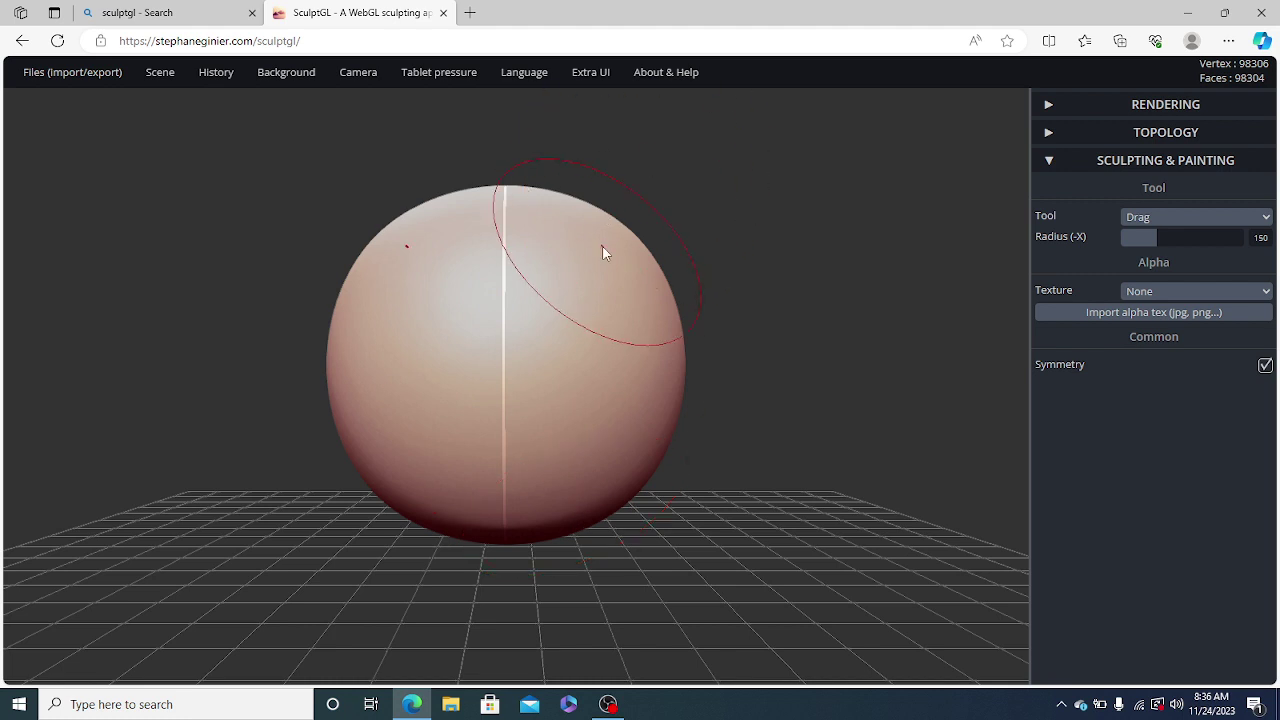
pyautogui.scroll(-1, 601, 250)
pyautogui.scroll(-1, 600, 242)
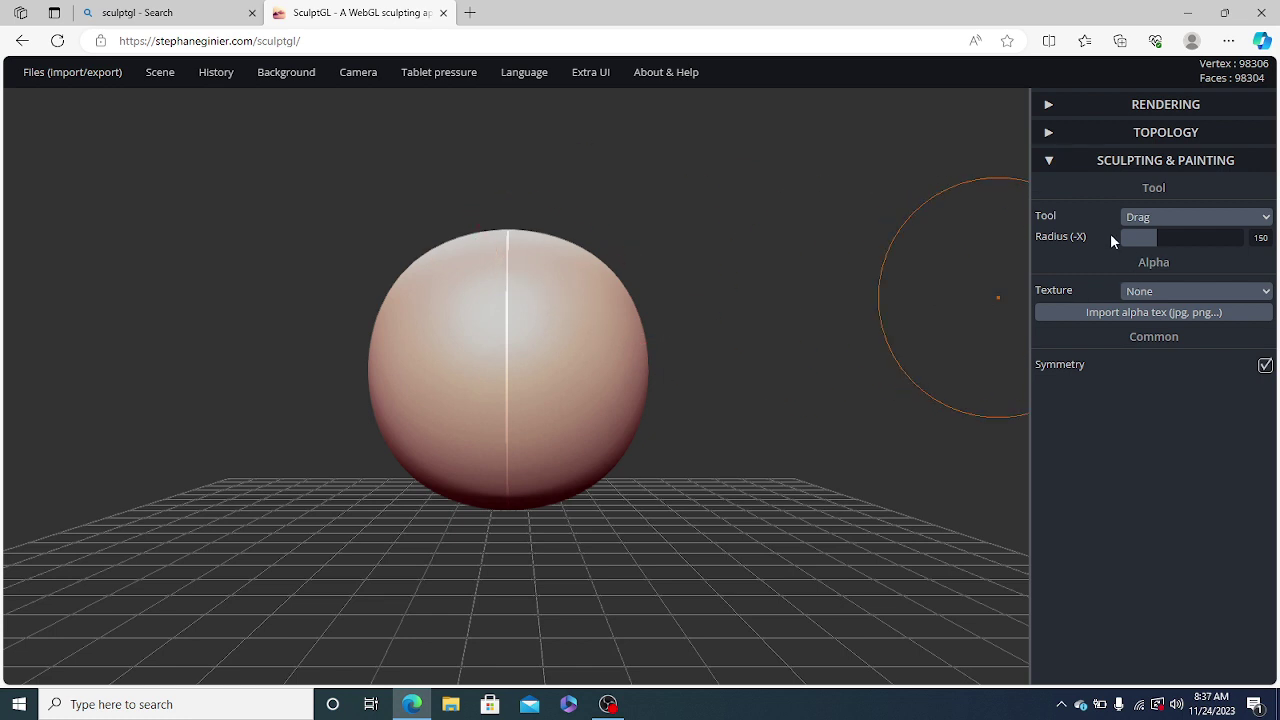
pyautogui.moveTo(1139, 238); pyautogui.dragTo(1129, 238)
pyautogui.moveTo(589, 256)
pyautogui.mouseDown()
pyautogui.moveTo(662, 168)
pyautogui.moveTo(694, 148)
pyautogui.moveTo(765, 142)
pyautogui.moveTo(803, 110)
pyautogui.mouseUp()
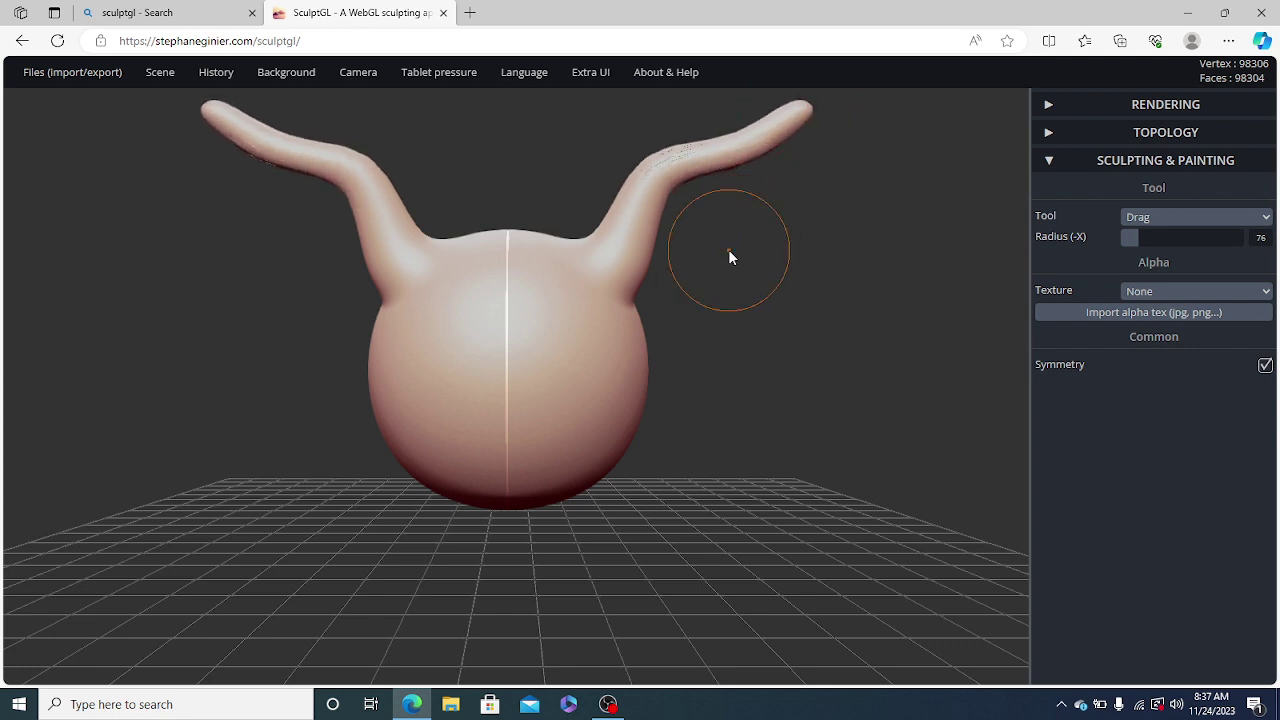
# Carve a symmetrical pair of slanted eye lines across the front of the head with the Crease tool
pyautogui.click(1165, 220)
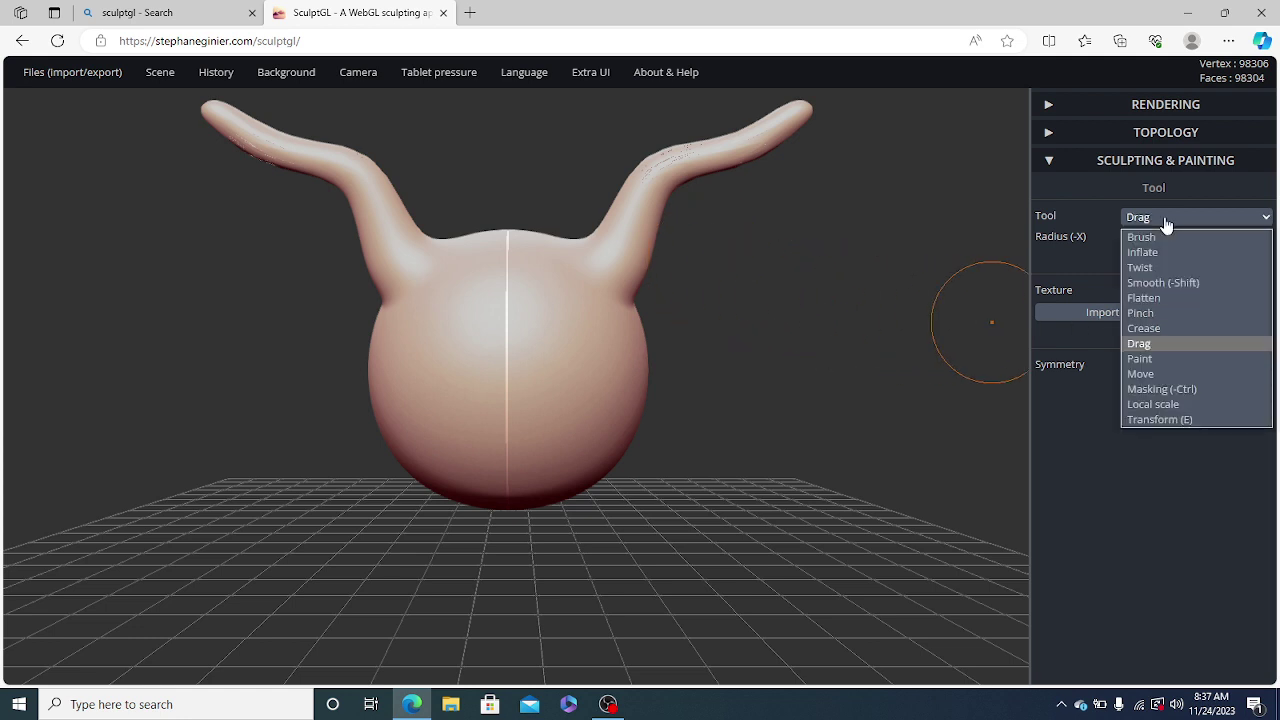
pyautogui.click(1153, 328)
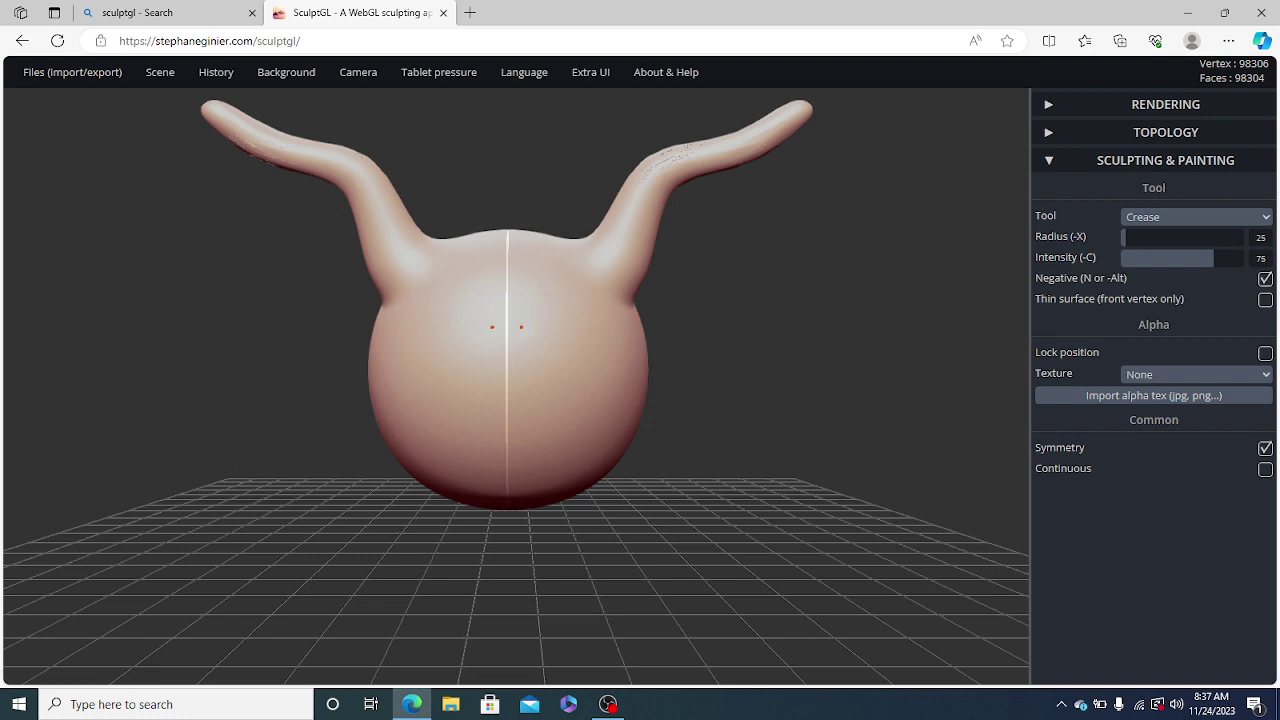
pyautogui.moveTo(492, 327); pyautogui.dragTo(442, 313)
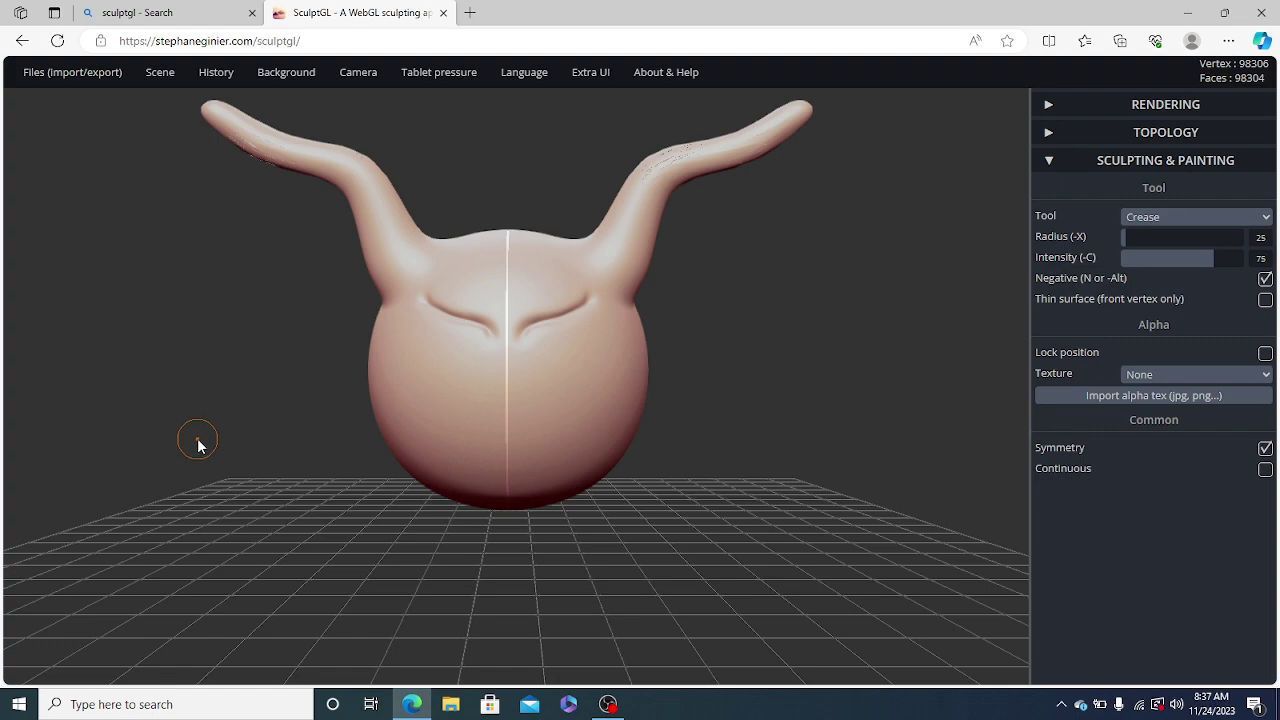
# View the head from the side and switch the sculpting tool back to Drag
pyautogui.moveTo(198, 443)
pyautogui.mouseDown()
pyautogui.moveTo(339, 489)
pyautogui.moveTo(417, 456)
pyautogui.moveTo(457, 418)
pyautogui.mouseUp()
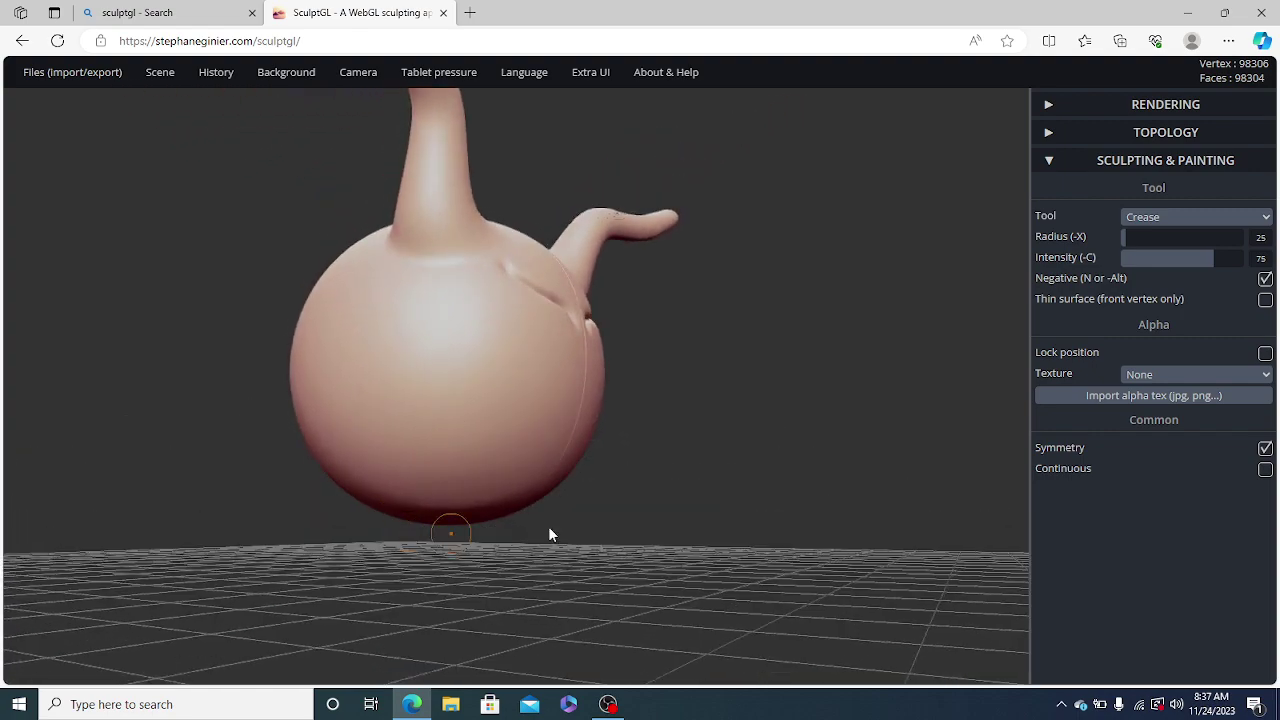
pyautogui.click(1212, 216)
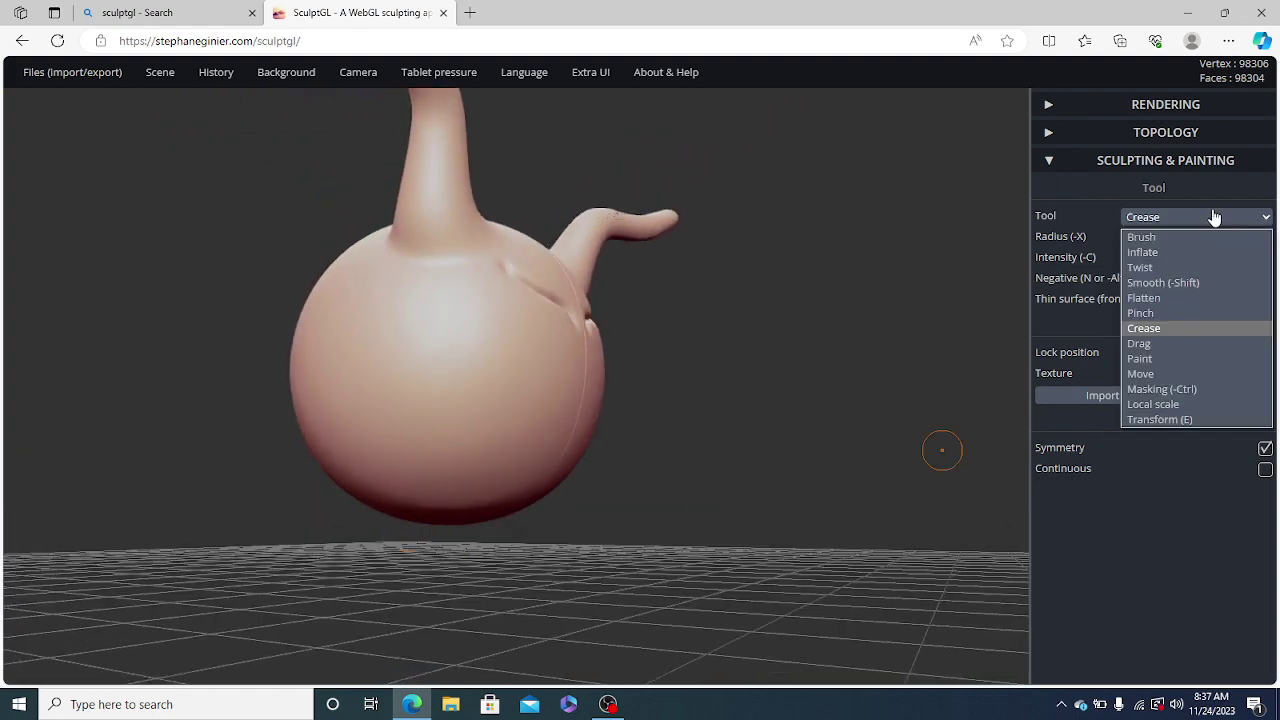
pyautogui.click(1168, 342)
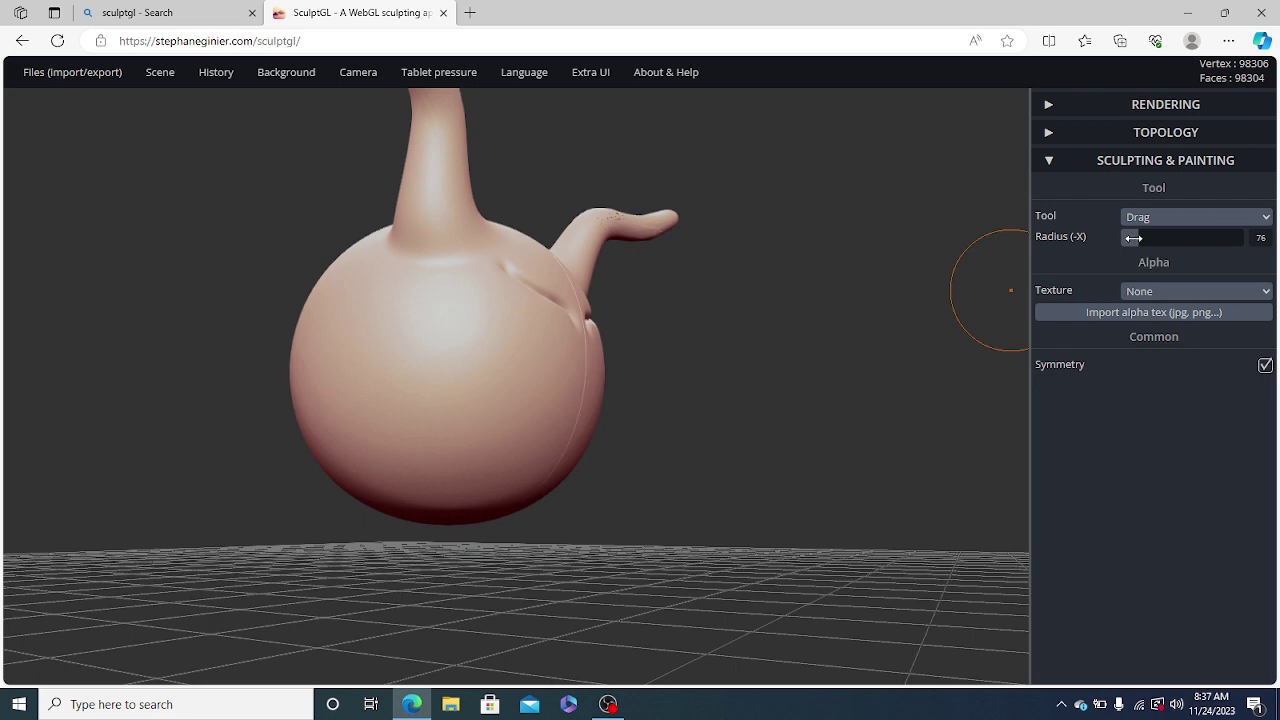
# Try to pull the front of the face outward with the Drag radius set to 56
pyautogui.moveTo(1133, 238); pyautogui.dragTo(1127, 238)
pyautogui.moveTo(617, 420)
pyautogui.mouseDown()
pyautogui.moveTo(588, 416)
pyautogui.moveTo(588, 404)
pyautogui.moveTo(678, 420)
pyautogui.mouseUp()
pyautogui.moveTo(775, 477); pyautogui.dragTo(577, 565)
pyautogui.hotkey('ctrl', 'z')
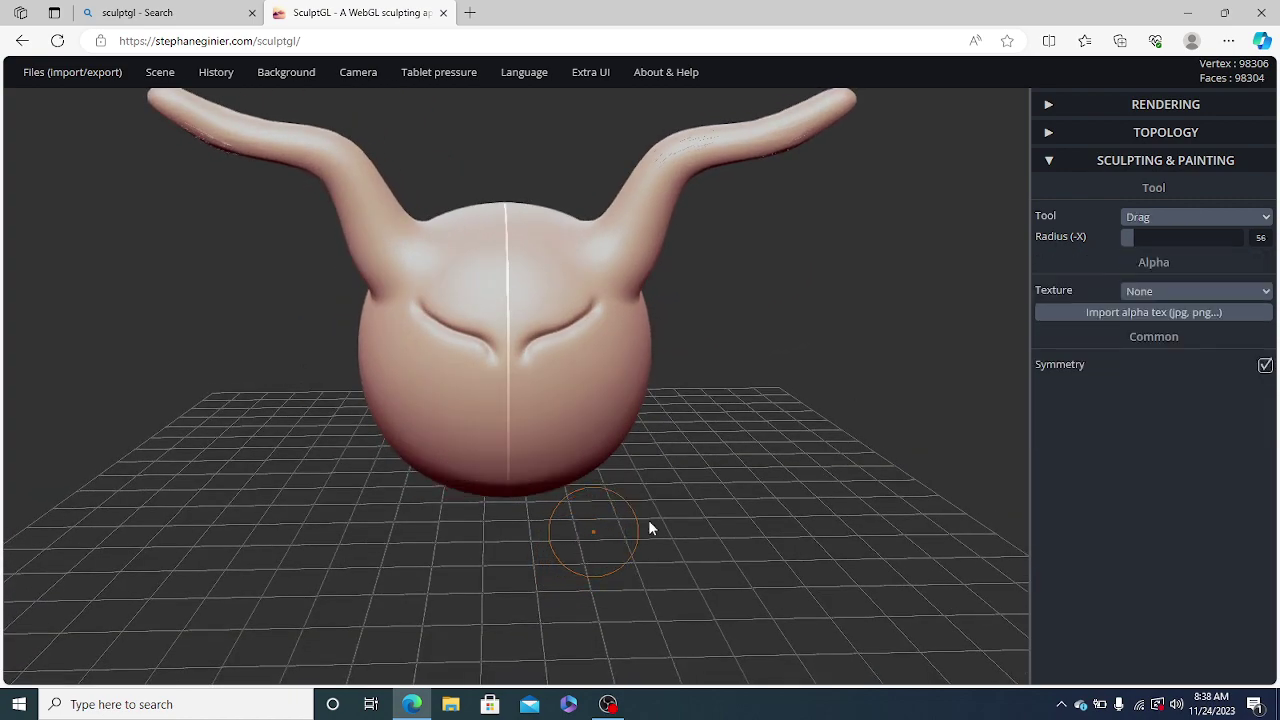
# Keep the Drag tool and set its radius to 95
pyautogui.click(1182, 217)
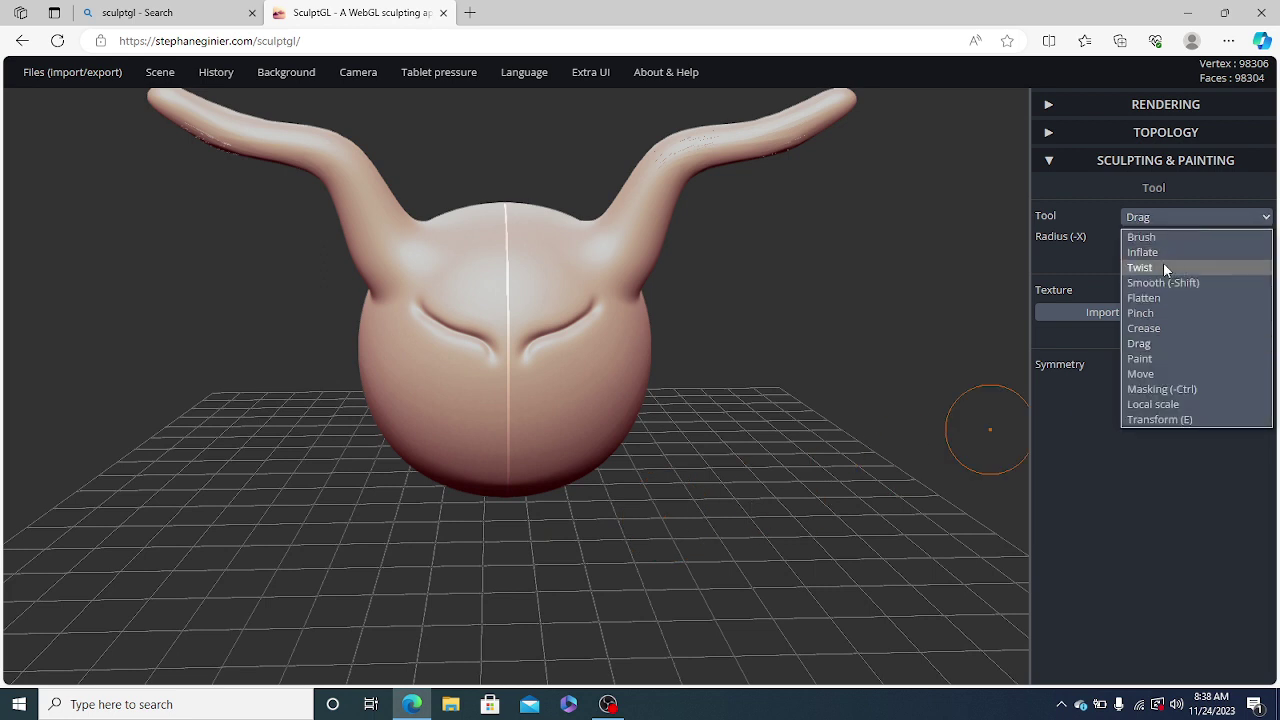
pyautogui.click(1124, 237)
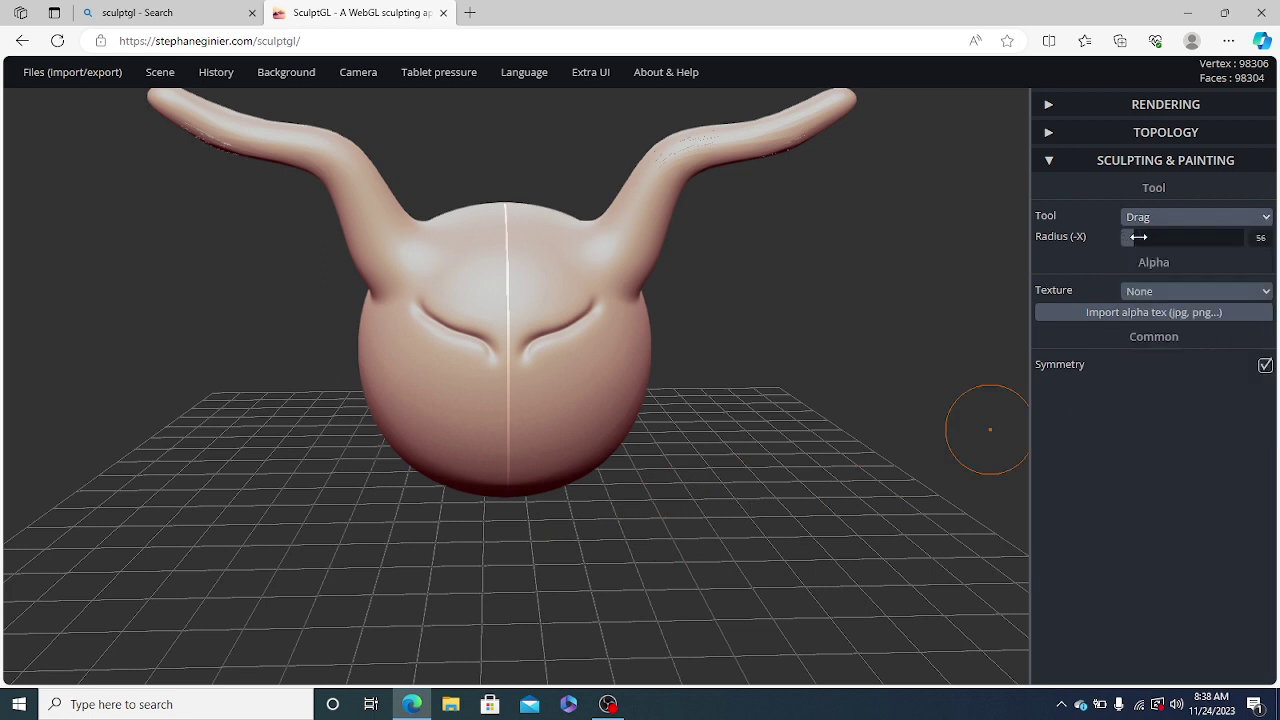
pyautogui.click(1138, 237)
pyautogui.moveTo(1138, 237); pyautogui.dragTo(1143, 237)
# Try to pull a snout and cheeks out of the lower face, and undo those Drag strokes
pyautogui.moveTo(508, 424); pyautogui.dragTo(509, 515)
pyautogui.moveTo(300, 580)
pyautogui.mouseDown()
pyautogui.moveTo(617, 608)
pyautogui.moveTo(636, 546)
pyautogui.moveTo(574, 506)
pyautogui.moveTo(690, 520)
pyautogui.moveTo(677, 511)
pyautogui.moveTo(717, 503)
pyautogui.moveTo(711, 486)
pyautogui.moveTo(680, 483)
pyautogui.moveTo(742, 468)
pyautogui.moveTo(668, 466)
pyautogui.moveTo(579, 428)
pyautogui.moveTo(630, 410)
pyautogui.mouseUp()
pyautogui.moveTo(805, 436)
pyautogui.mouseDown()
pyautogui.moveTo(527, 541)
pyautogui.moveTo(497, 510)
pyautogui.mouseUp()
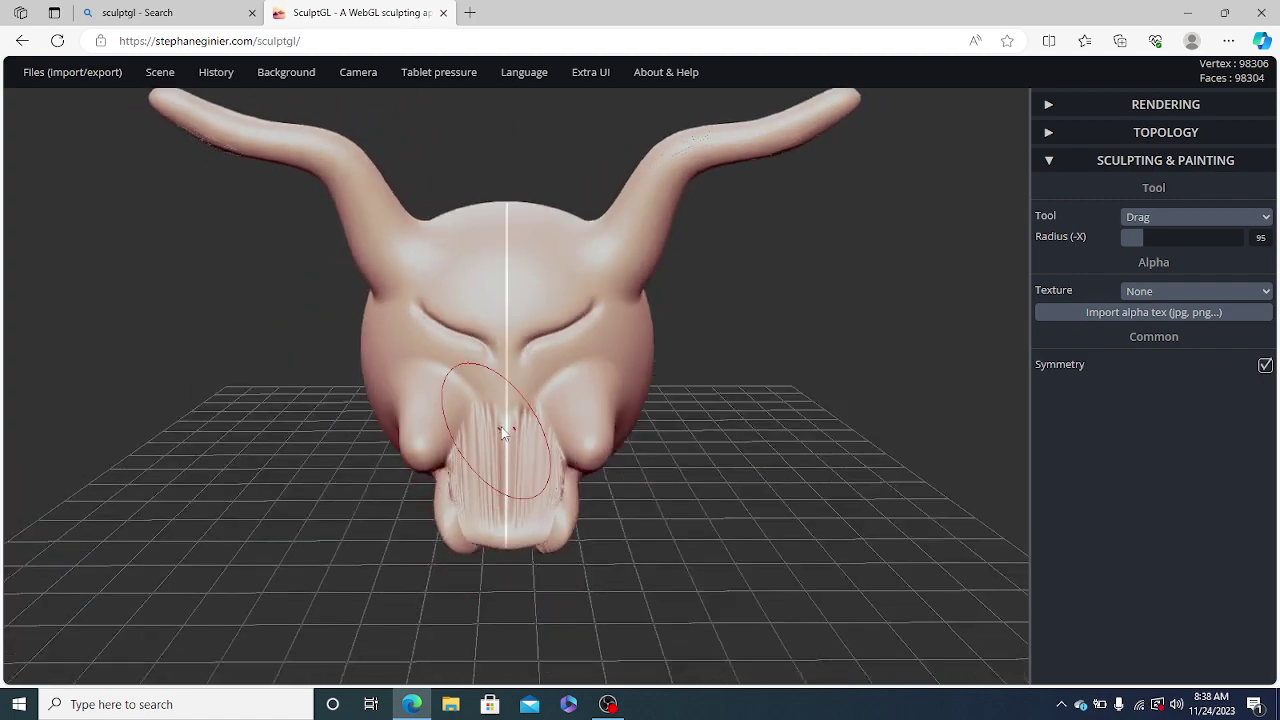
pyautogui.moveTo(504, 414); pyautogui.dragTo(432, 505)
pyautogui.moveTo(457, 677); pyautogui.dragTo(652, 556, button='right')
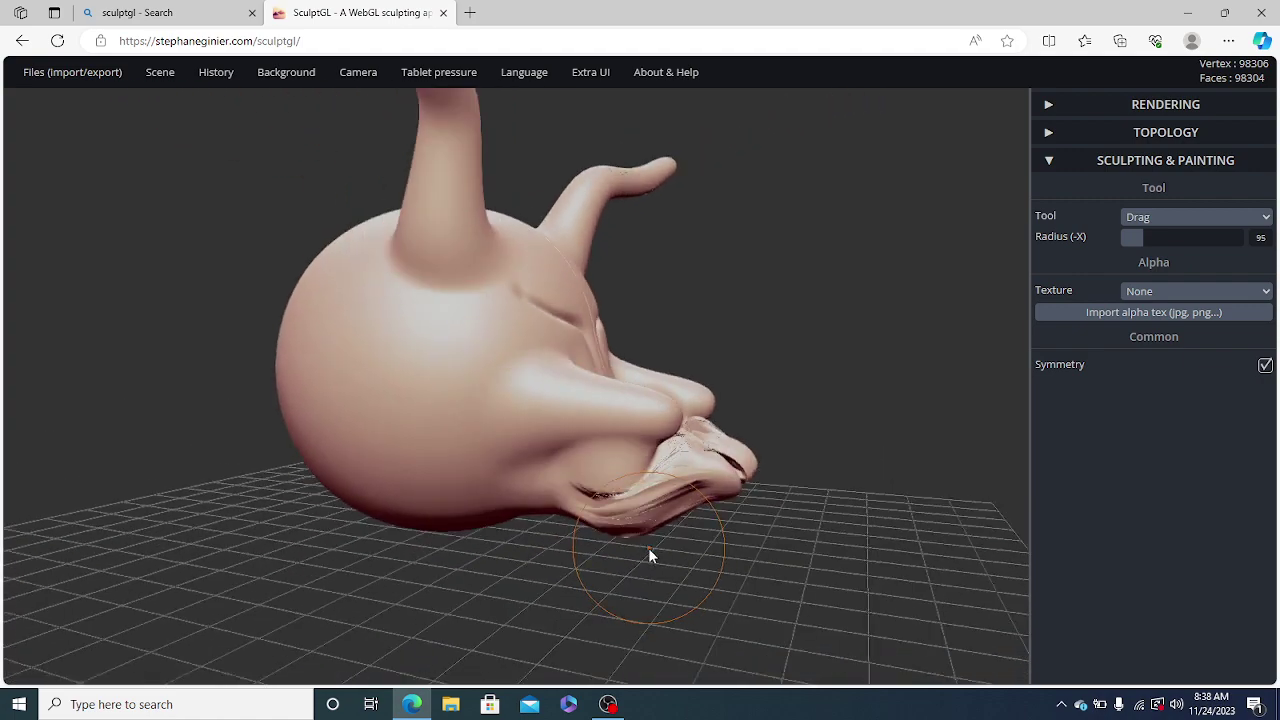
pyautogui.hotkey('ctrl', 'z')
pyautogui.hotkey('ctrl', 'z')
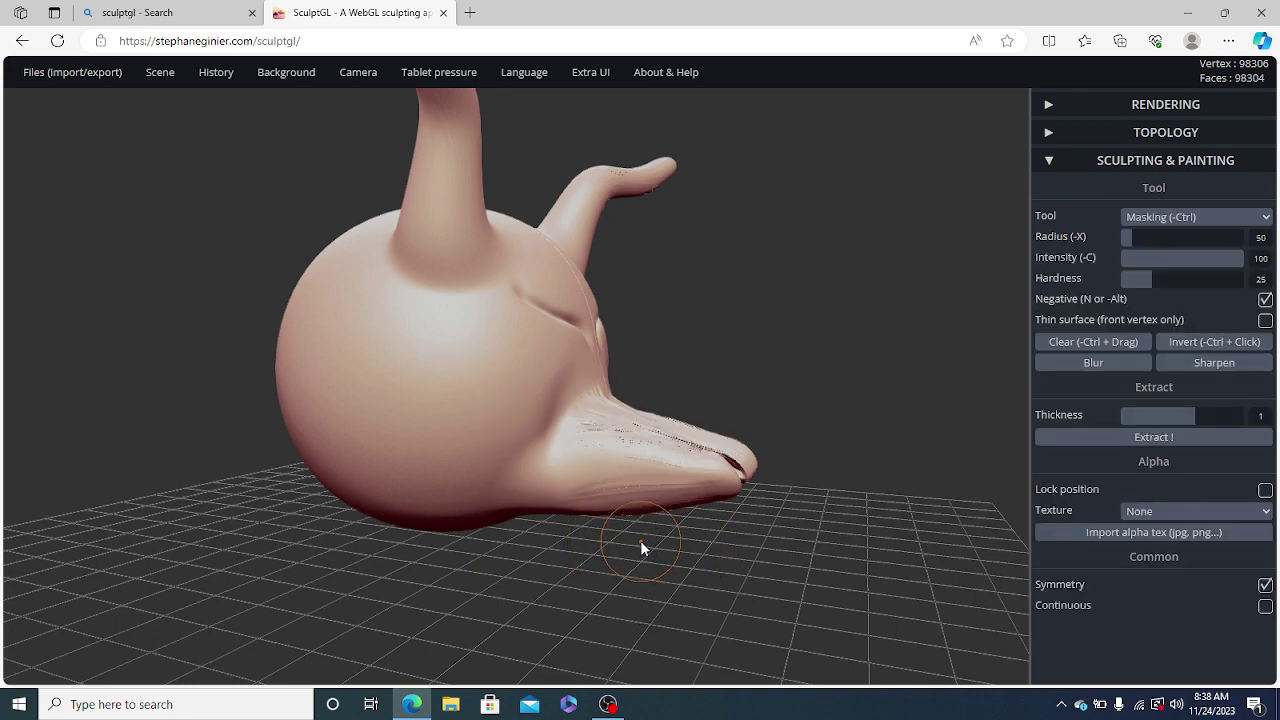
pyautogui.keyDown('shift'); pyautogui.moveTo(642, 548); pyautogui.dragTo(642, 550); pyautogui.keyUp('shift')
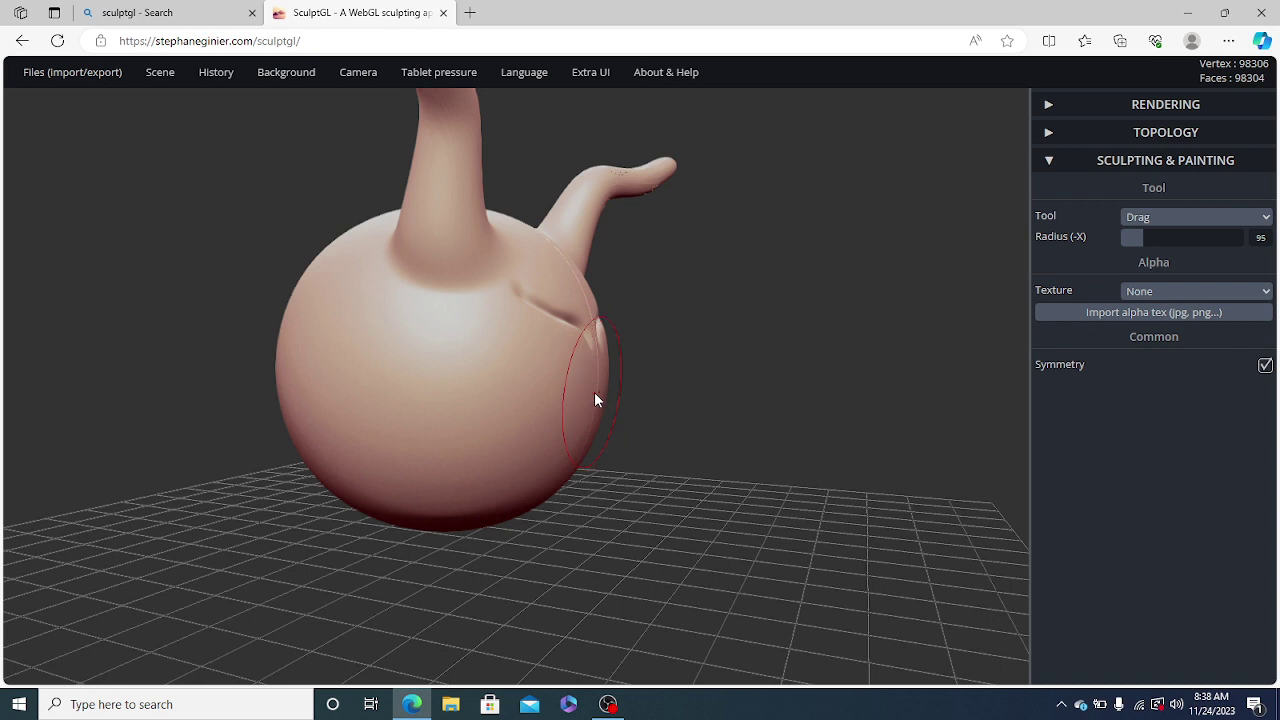
# Pull a long rounded snout and a lower jaw forward from the face in side view with the Drag tool
pyautogui.moveTo(597, 389); pyautogui.dragTo(732, 390)
pyautogui.moveTo(564, 446); pyautogui.dragTo(669, 431)
pyautogui.moveTo(731, 494)
pyautogui.mouseDown()
pyautogui.moveTo(644, 561)
pyautogui.moveTo(480, 572)
pyautogui.mouseUp()
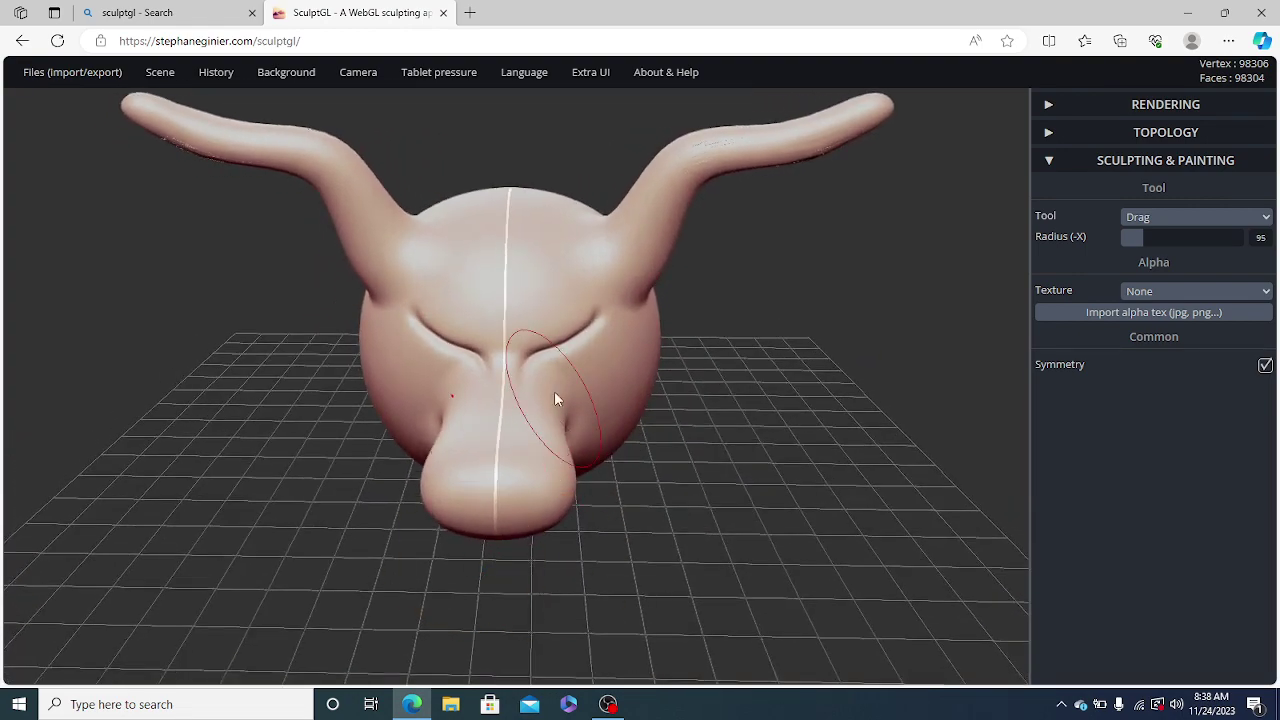
# Crease small folds beneath the inner ends of the eye lines and deepen the eye lines
pyautogui.click(1230, 219)
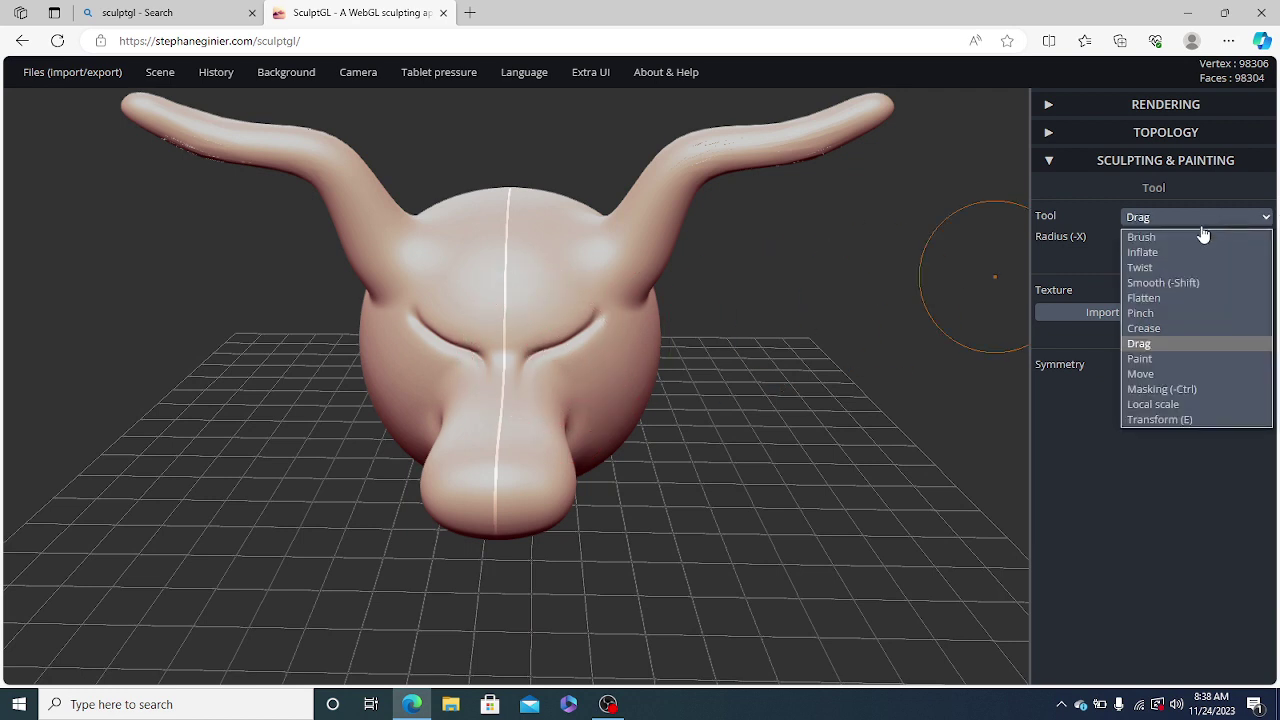
pyautogui.click(1165, 328)
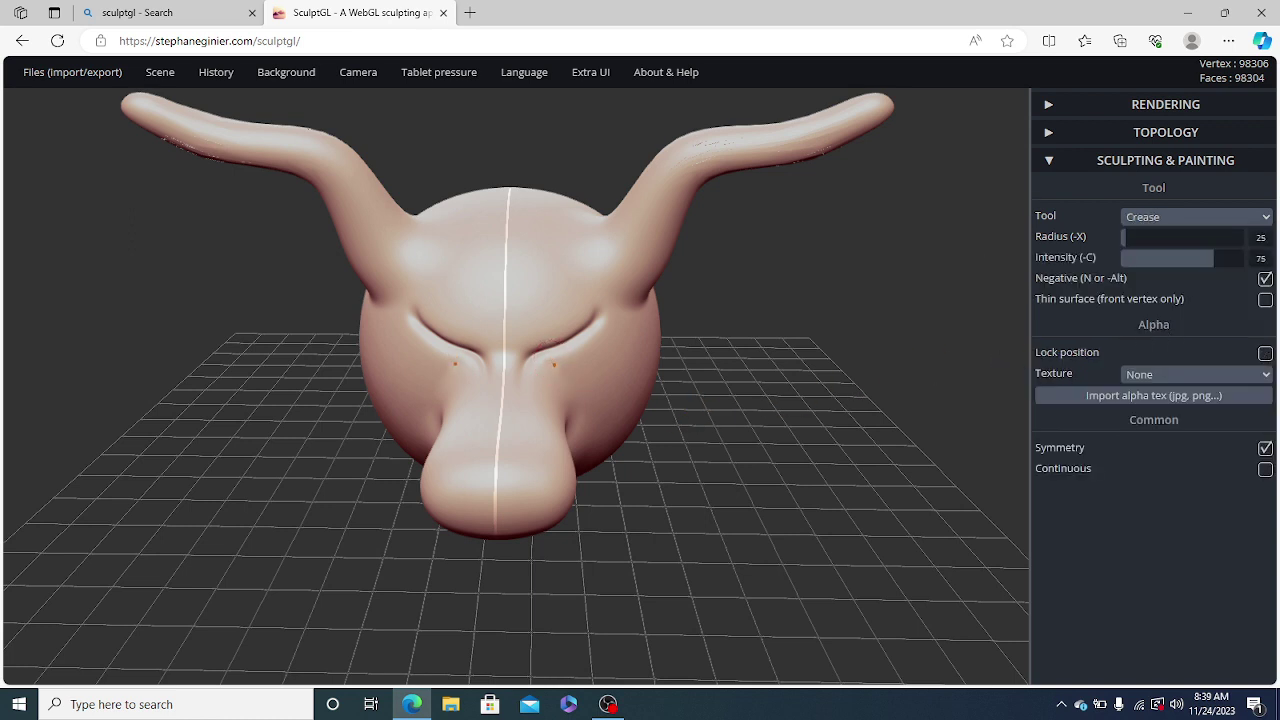
pyautogui.moveTo(551, 358)
pyautogui.mouseDown()
pyautogui.moveTo(558, 370)
pyautogui.moveTo(562, 360)
pyautogui.mouseUp()
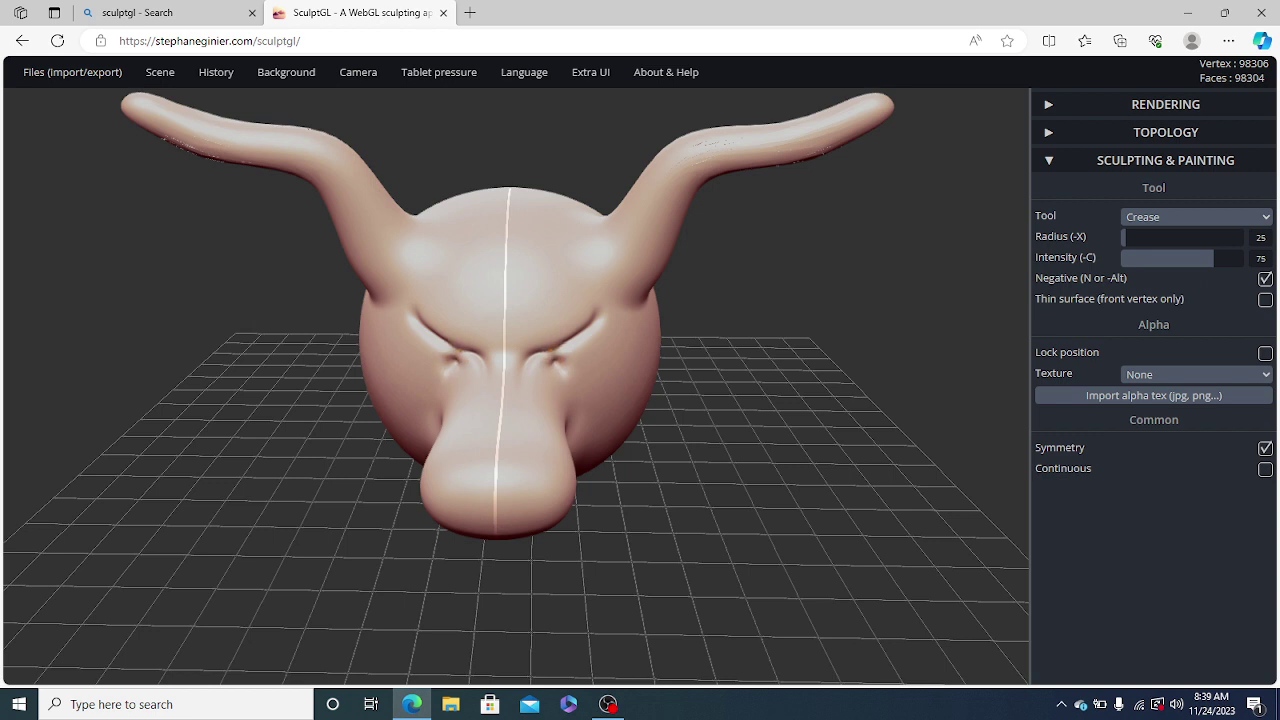
pyautogui.moveTo(562, 374)
pyautogui.mouseDown()
pyautogui.moveTo(523, 358)
pyautogui.moveTo(581, 335)
pyautogui.mouseUp()
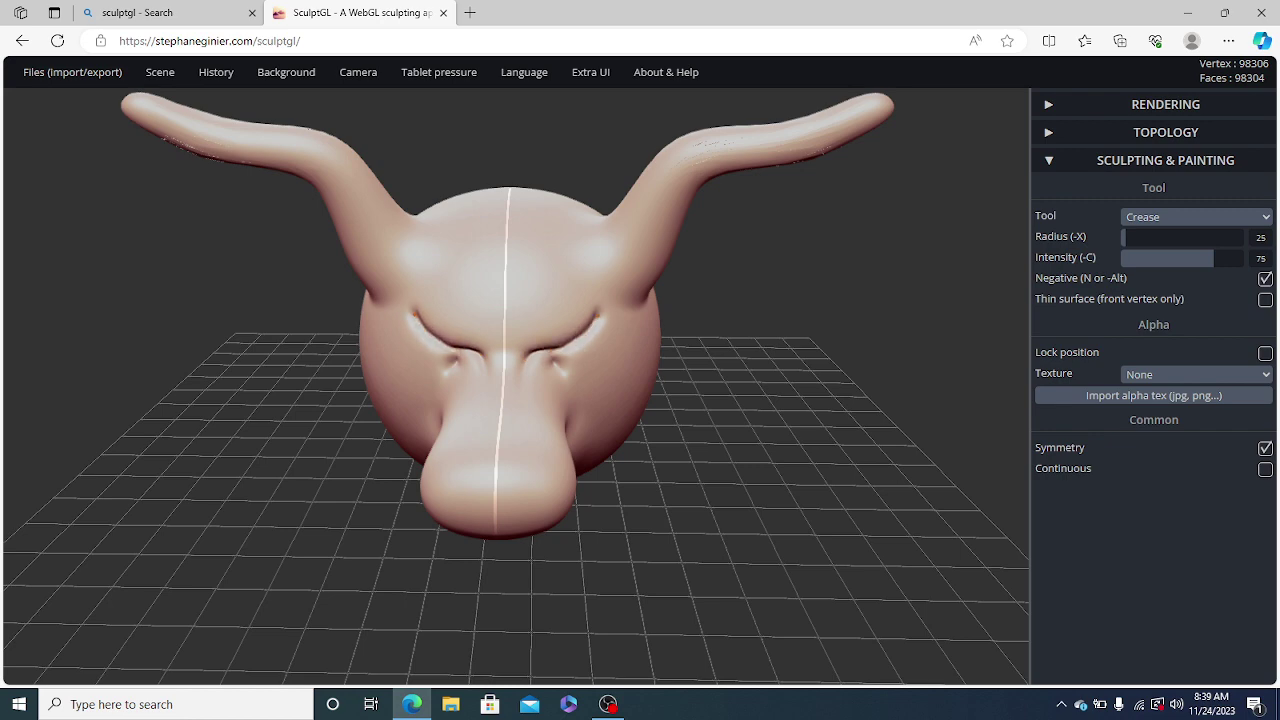
# Carve a mouth line along the side of the jaw, from beneath the snout back to the cheek, with Crease
pyautogui.moveTo(685, 518); pyautogui.dragTo(740, 491)
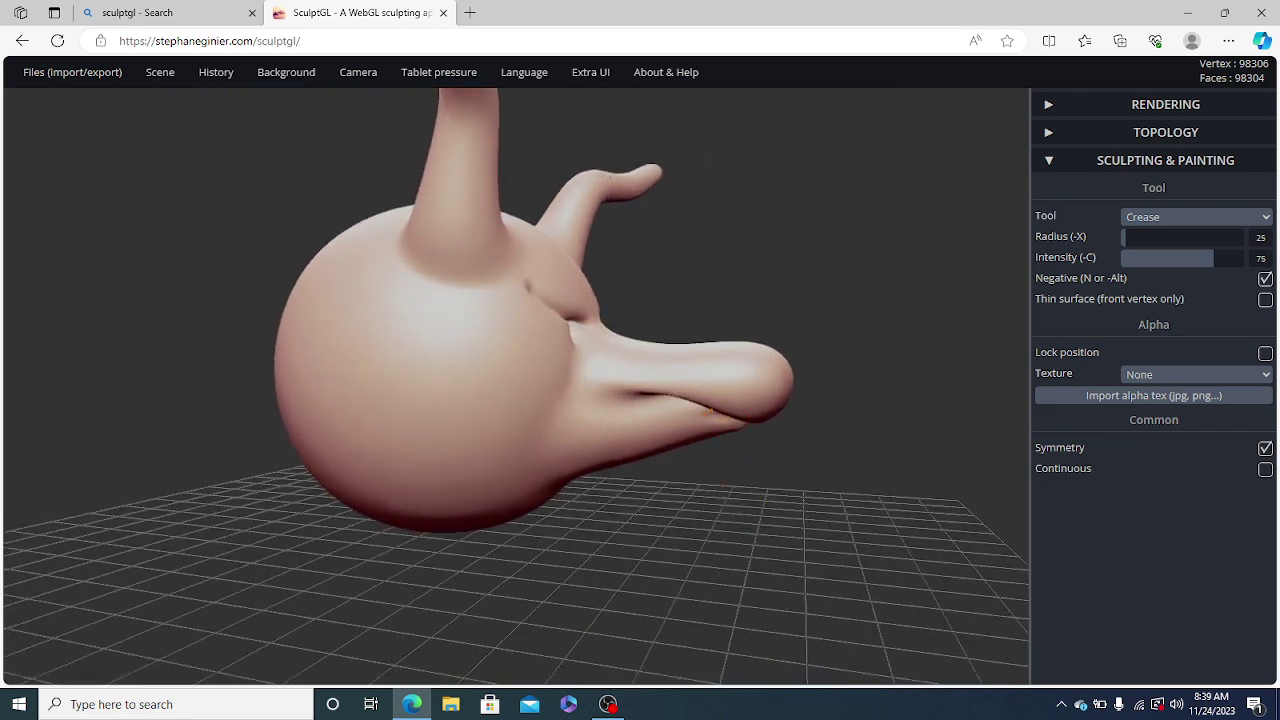
pyautogui.moveTo(705, 410)
pyautogui.mouseDown()
pyautogui.moveTo(518, 440)
pyautogui.moveTo(700, 406)
pyautogui.mouseUp()
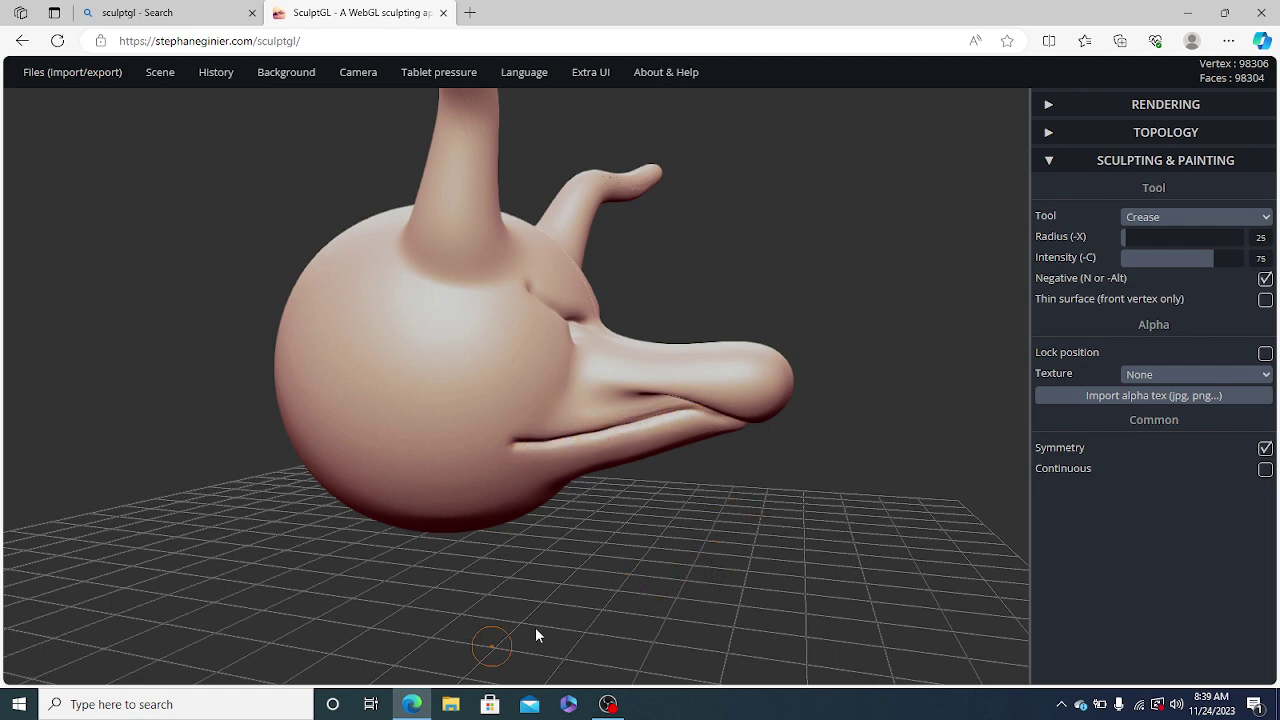
# Inspect the head from both sides and switch to the Drag tool with the back of the head in view
pyautogui.moveTo(858, 560); pyautogui.dragTo(563, 620)
pyautogui.moveTo(797, 549); pyautogui.dragTo(677, 549)
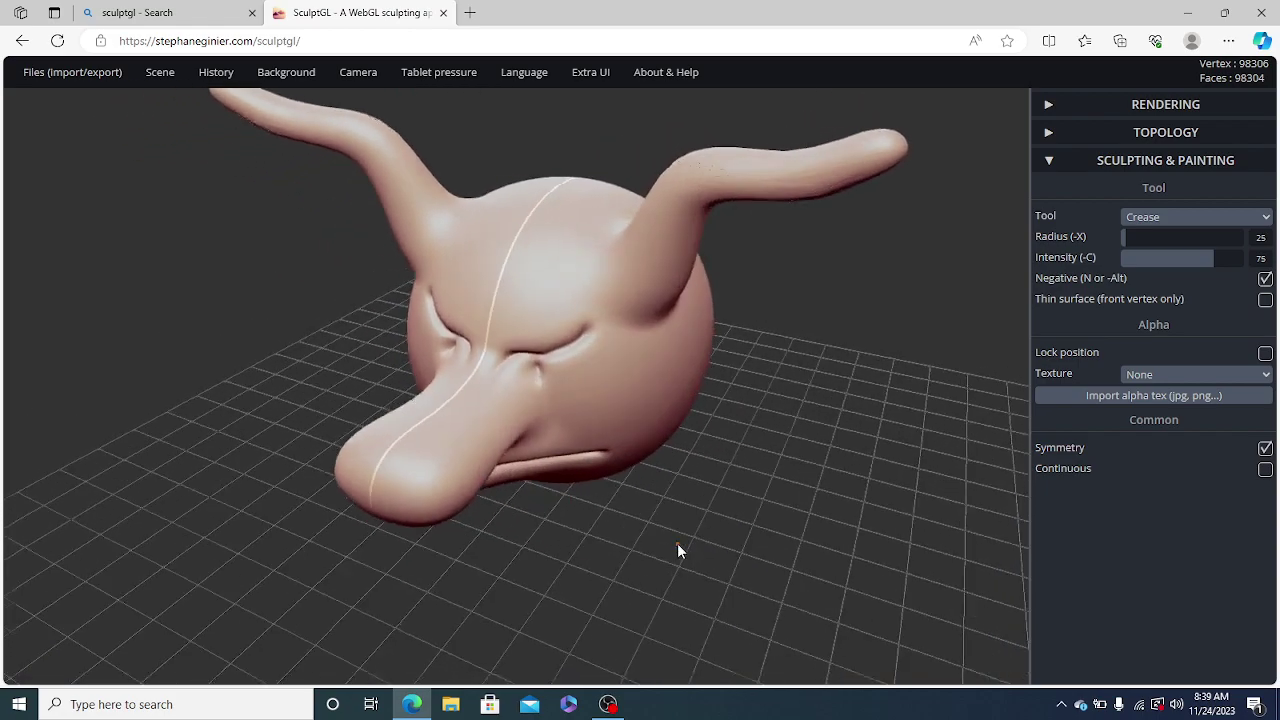
pyautogui.moveTo(783, 583); pyautogui.dragTo(657, 539)
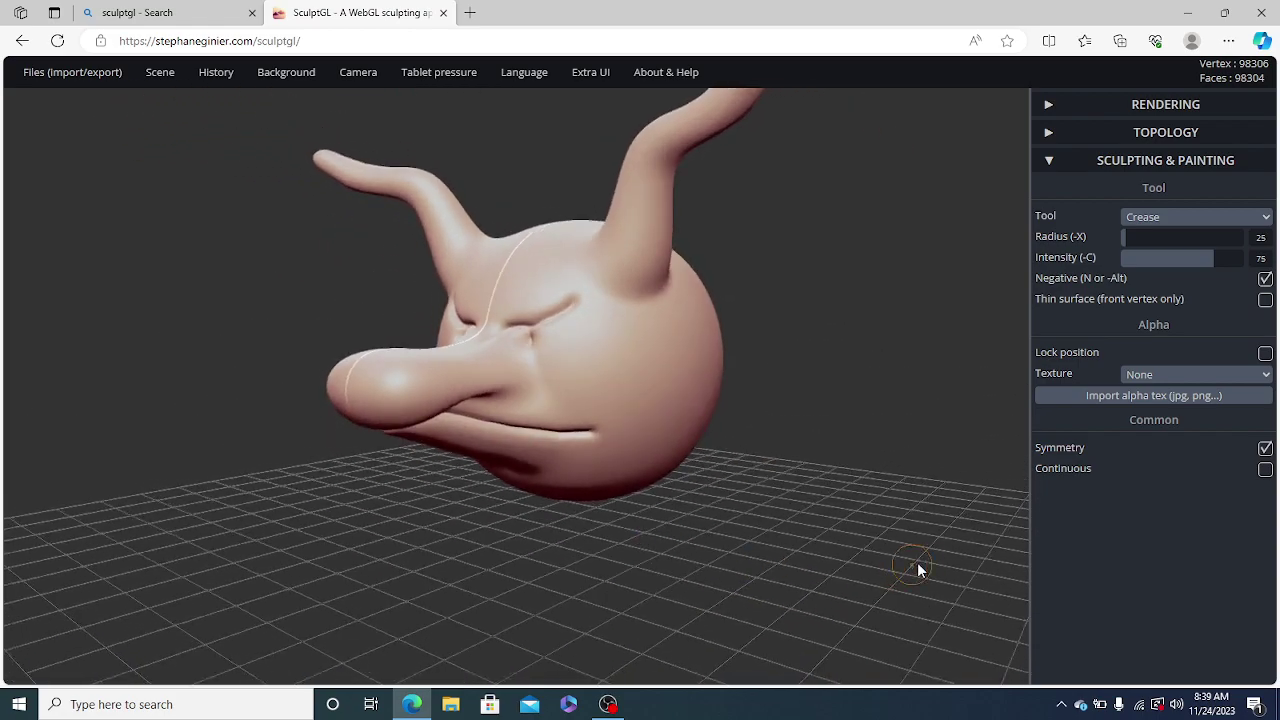
pyautogui.moveTo(920, 568); pyautogui.dragTo(737, 571)
pyautogui.moveTo(837, 486); pyautogui.dragTo(753, 507)
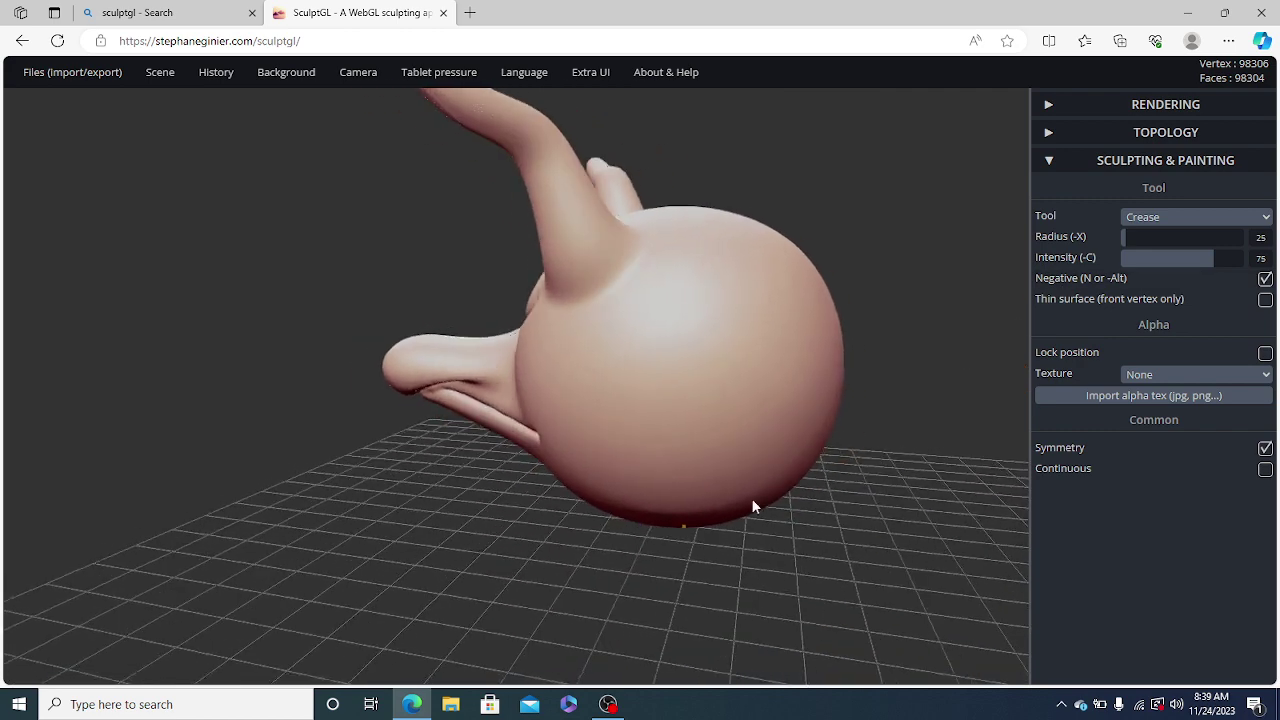
pyautogui.click(1196, 218)
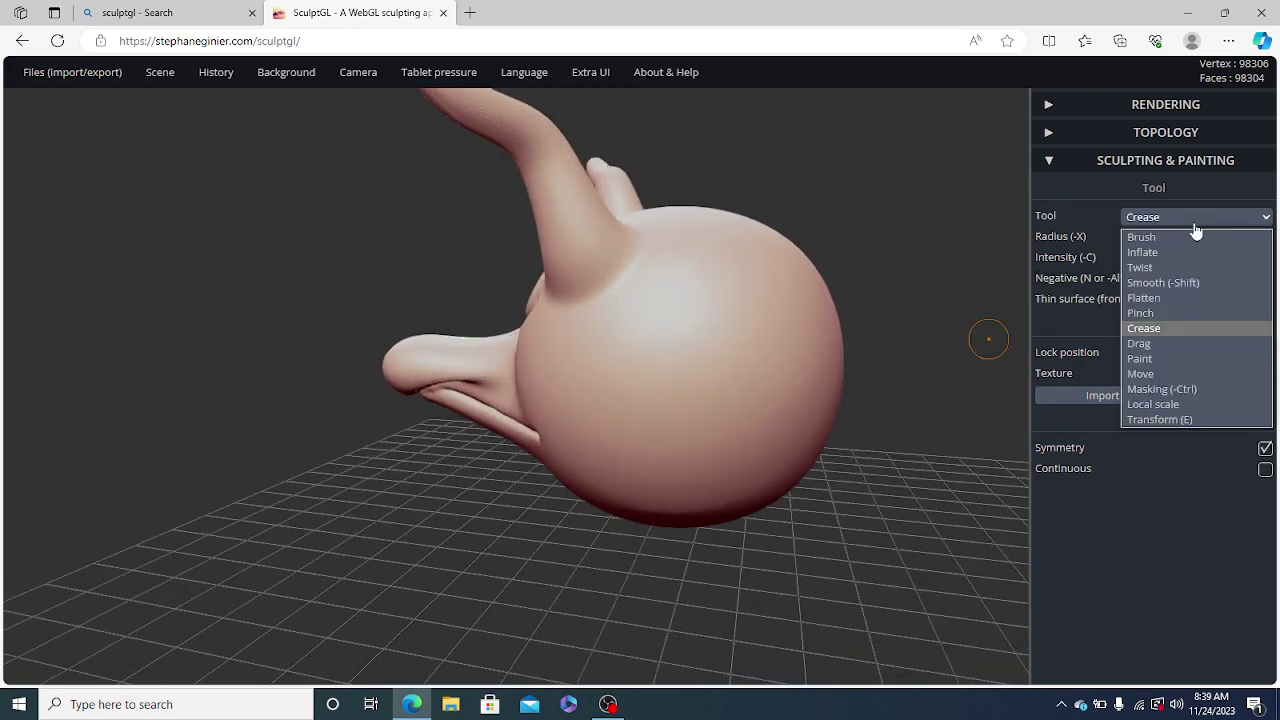
pyautogui.click(1162, 342)
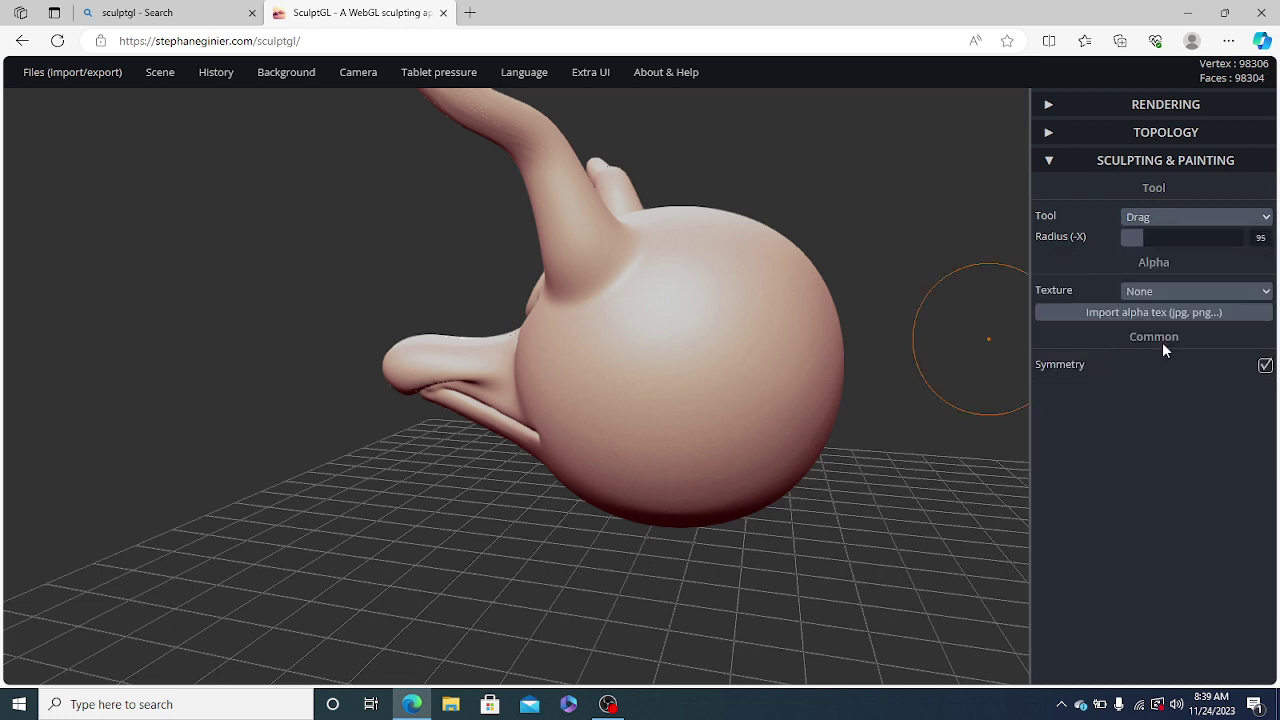
# Try to pull the back of the head outward with the Drag tool
pyautogui.moveTo(786, 337)
pyautogui.mouseDown()
pyautogui.moveTo(812, 385)
pyautogui.moveTo(817, 349)
pyautogui.mouseUp()
pyautogui.hotkey('ctrl', 'z')
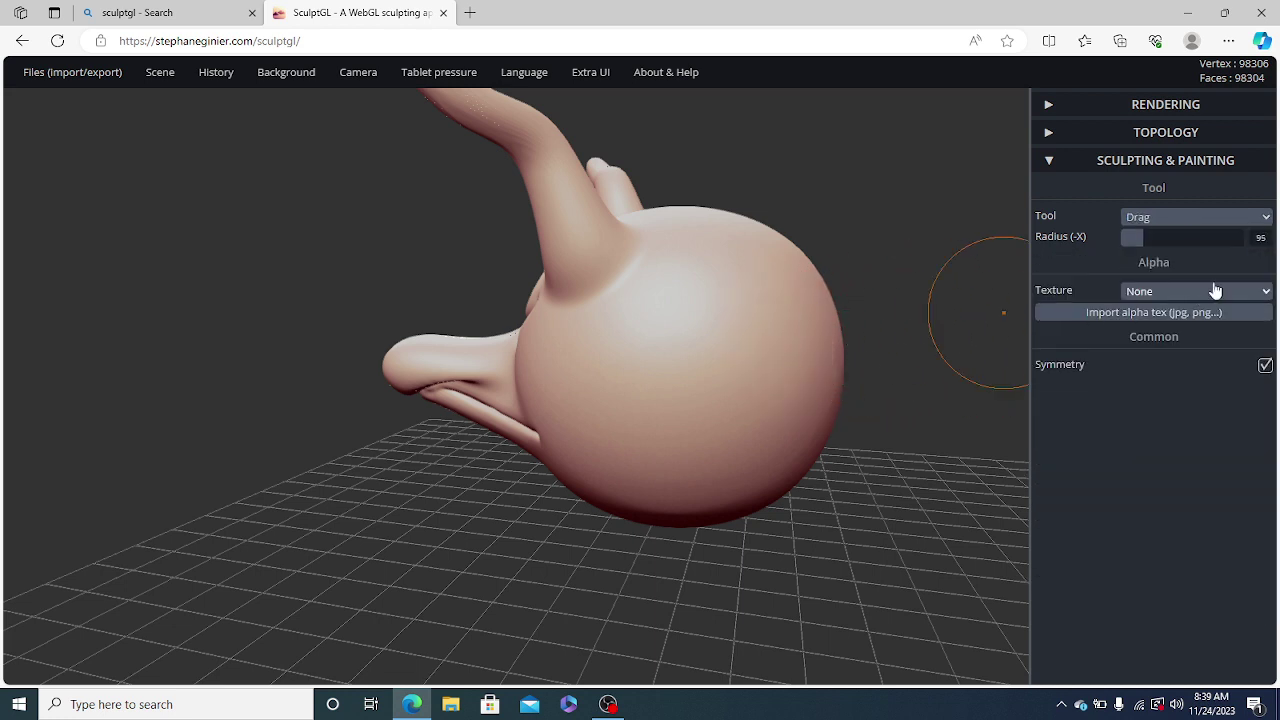
# Pull the back of the head outward and down into tapered lobes with the Drag tool at radius 198
pyautogui.click(1168, 236)
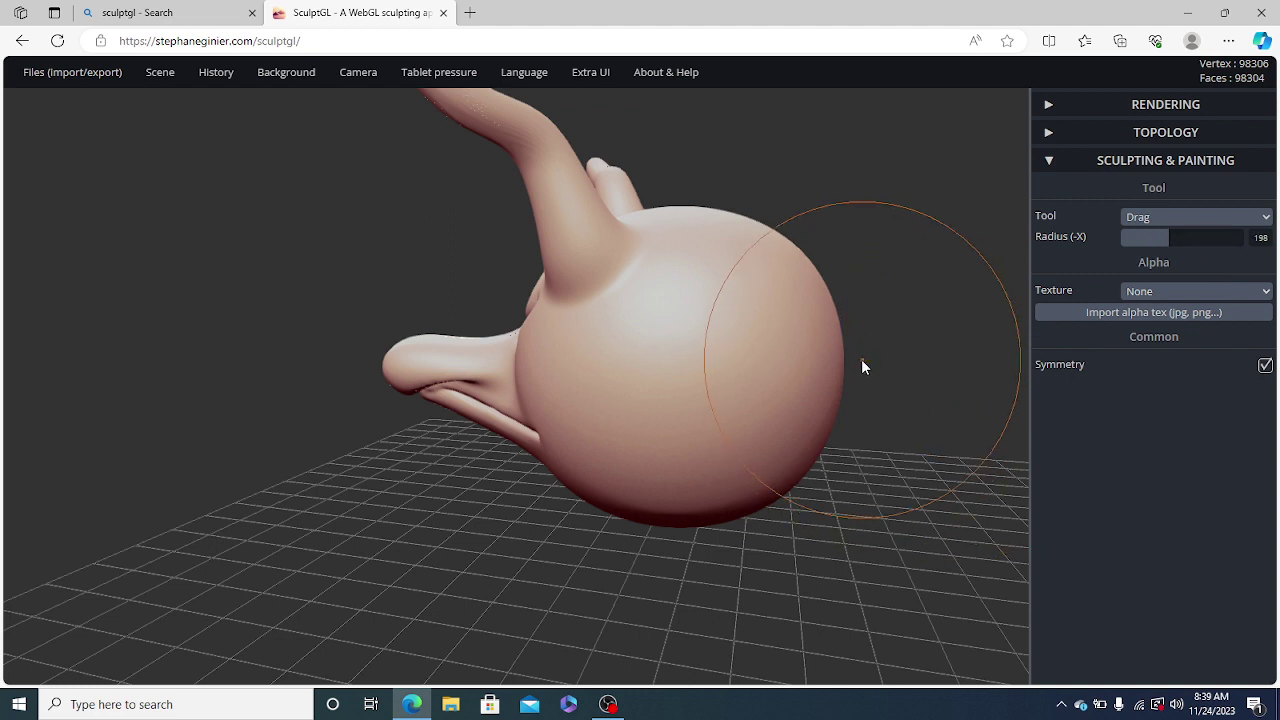
pyautogui.moveTo(813, 336); pyautogui.dragTo(846, 414)
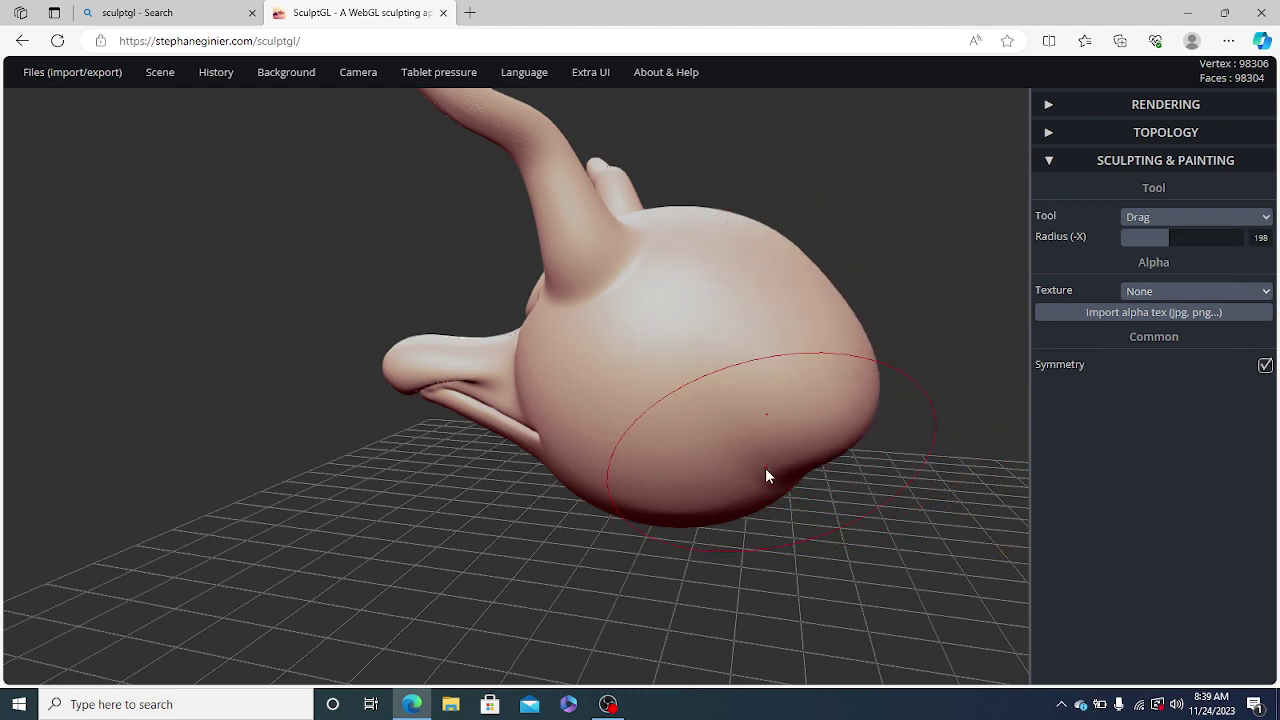
pyautogui.moveTo(769, 466); pyautogui.dragTo(840, 468)
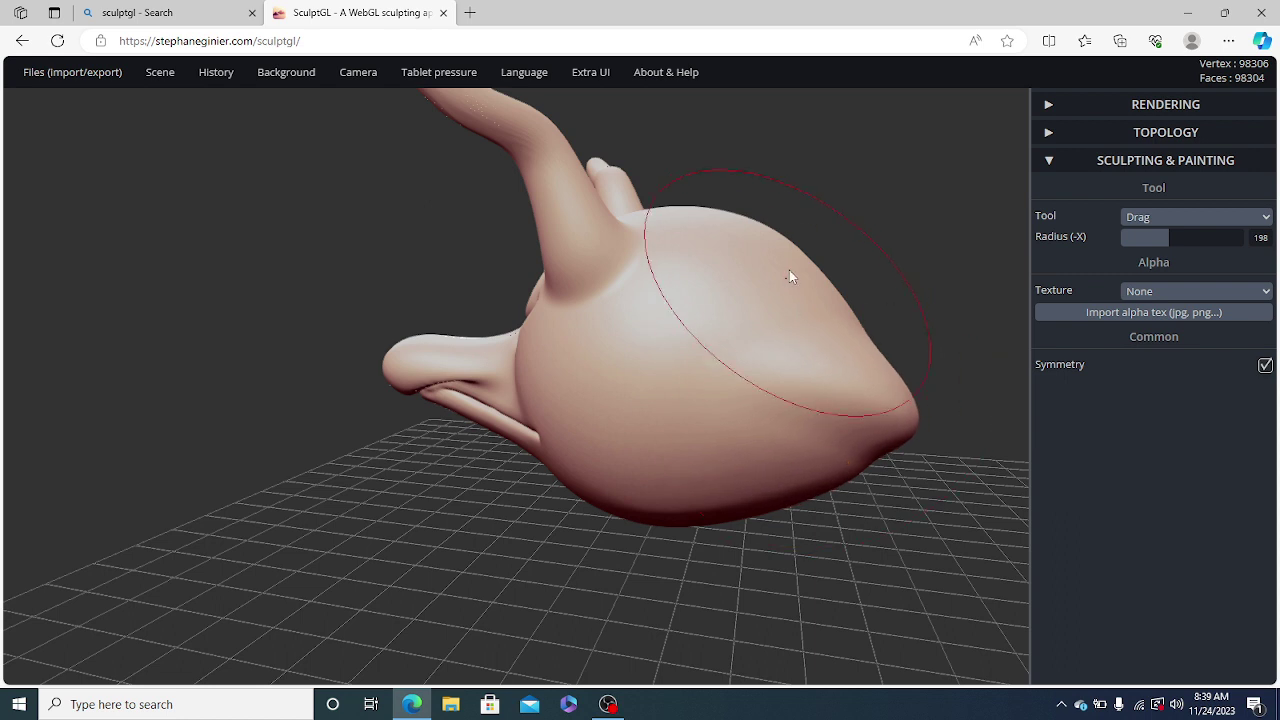
pyautogui.moveTo(789, 267)
pyautogui.mouseDown()
pyautogui.moveTo(855, 312)
pyautogui.moveTo(878, 382)
pyautogui.mouseUp()
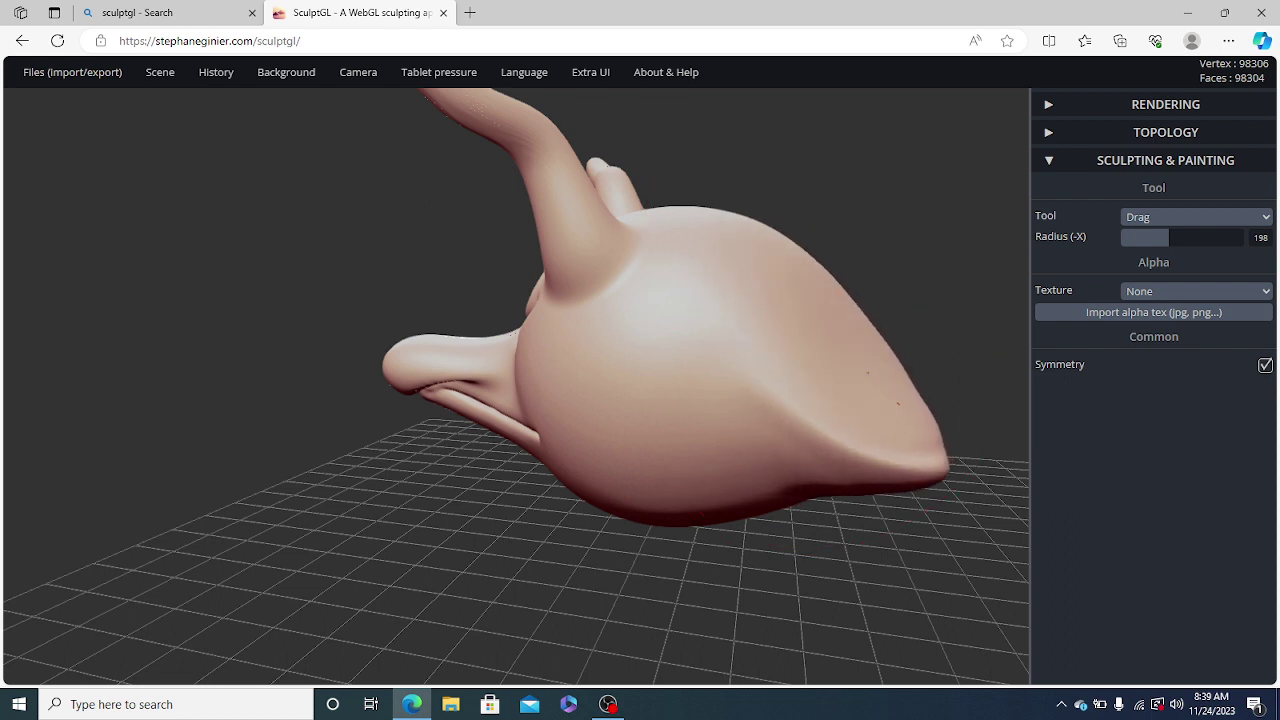
pyautogui.moveTo(775, 487); pyautogui.dragTo(840, 472)
# Flatten the crown of the head between and behind the horns with the Flatten tool at radius 50, intensity 75
pyautogui.moveTo(430, 598); pyautogui.dragTo(900, 625)
pyautogui.moveTo(165, 652)
pyautogui.mouseDown()
pyautogui.moveTo(662, 621)
pyautogui.moveTo(540, 514)
pyautogui.moveTo(535, 475)
pyautogui.moveTo(556, 462)
pyautogui.mouseUp()
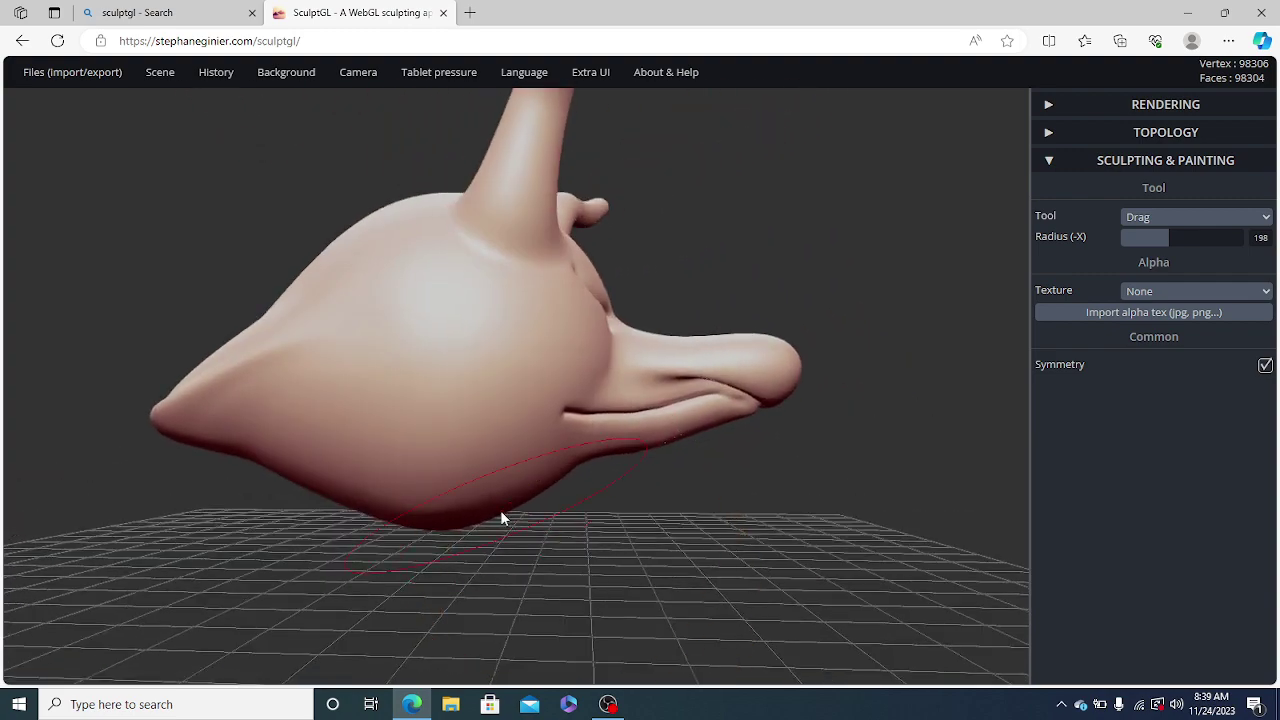
pyautogui.moveTo(495, 512)
pyautogui.mouseDown()
pyautogui.moveTo(493, 488)
pyautogui.moveTo(551, 566)
pyautogui.moveTo(474, 569)
pyautogui.moveTo(693, 572)
pyautogui.mouseUp()
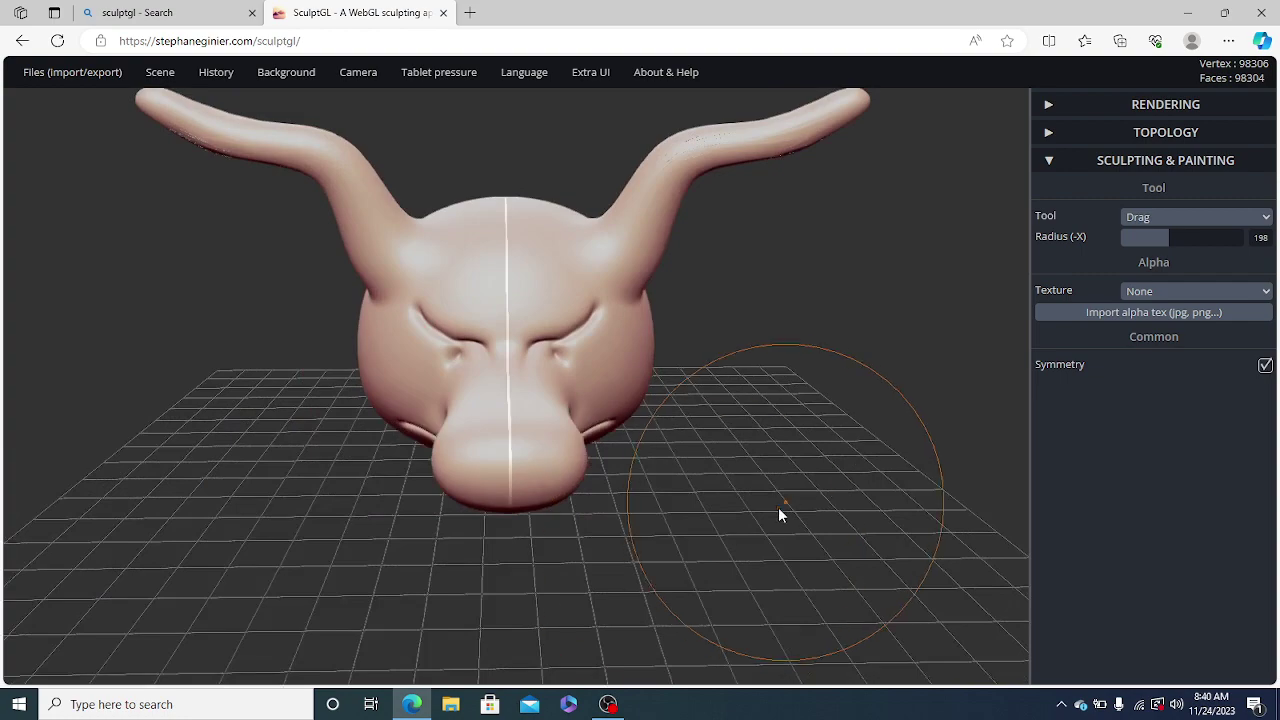
pyautogui.moveTo(778, 507)
pyautogui.mouseDown()
pyautogui.moveTo(769, 544)
pyautogui.moveTo(506, 591)
pyautogui.mouseUp()
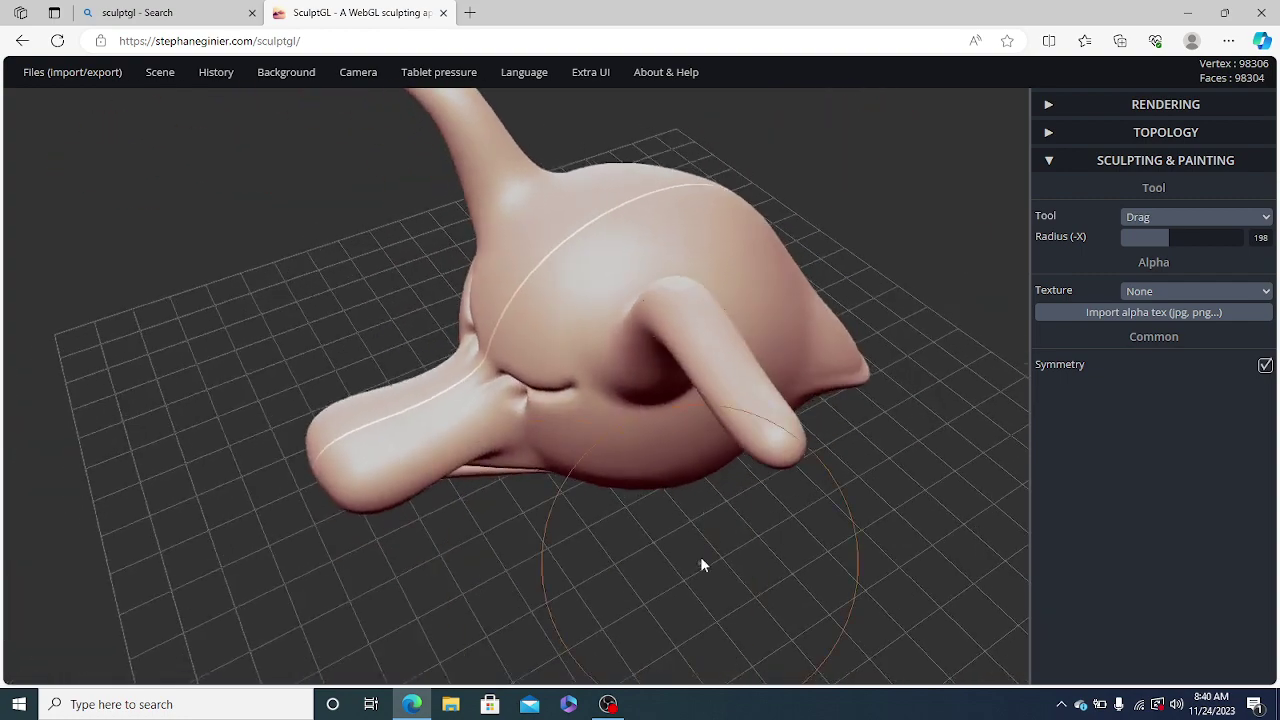
pyautogui.moveTo(700, 563)
pyautogui.mouseDown()
pyautogui.moveTo(437, 550)
pyautogui.moveTo(486, 537)
pyautogui.moveTo(429, 520)
pyautogui.mouseUp()
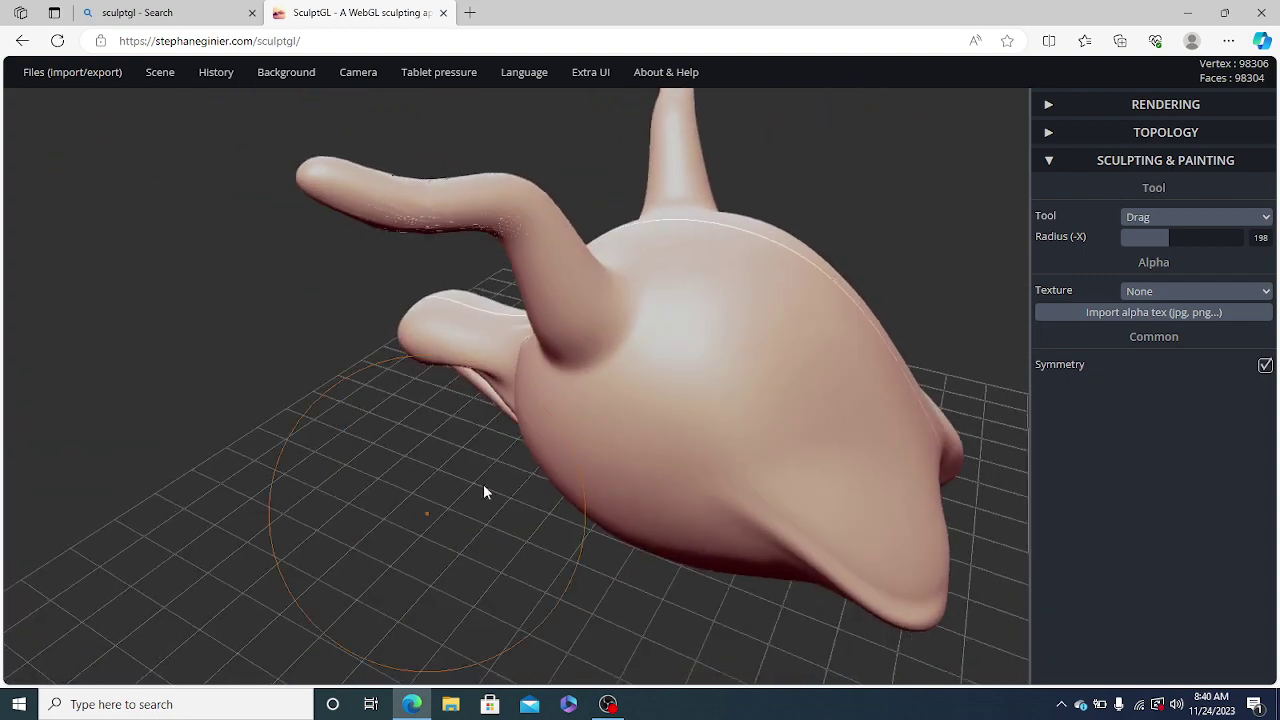
pyautogui.click(1162, 219)
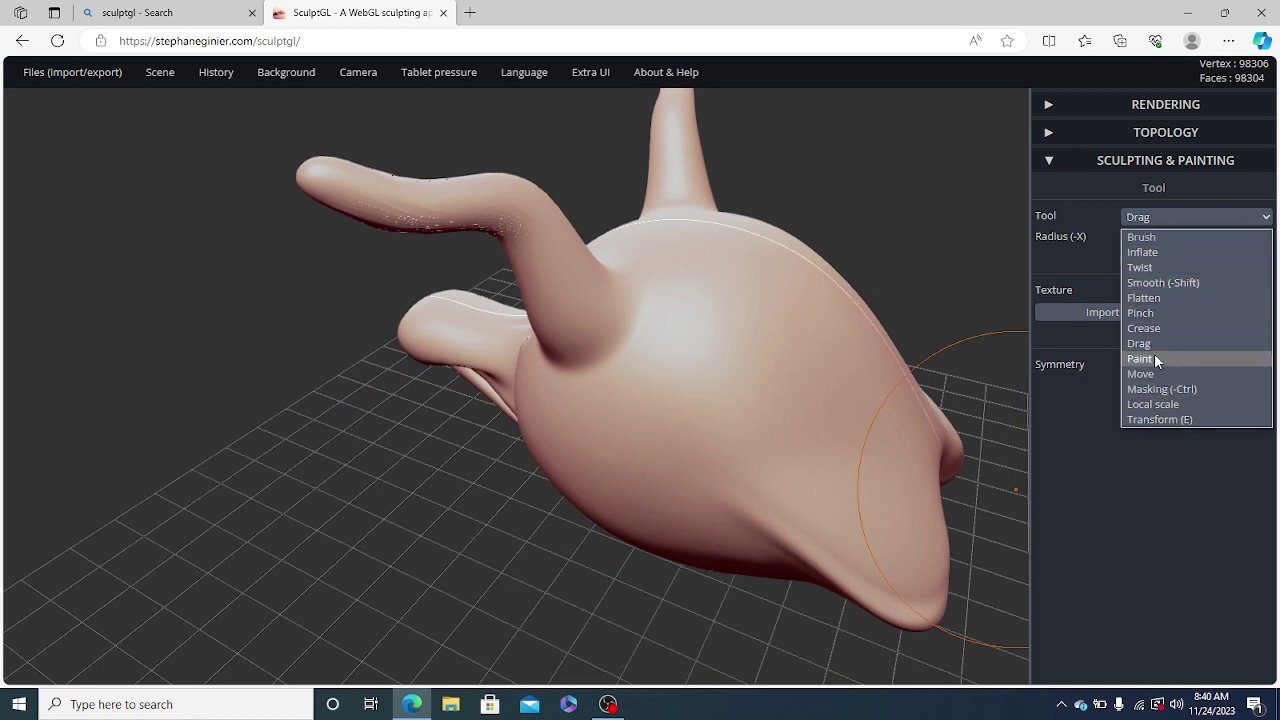
pyautogui.click(1163, 297)
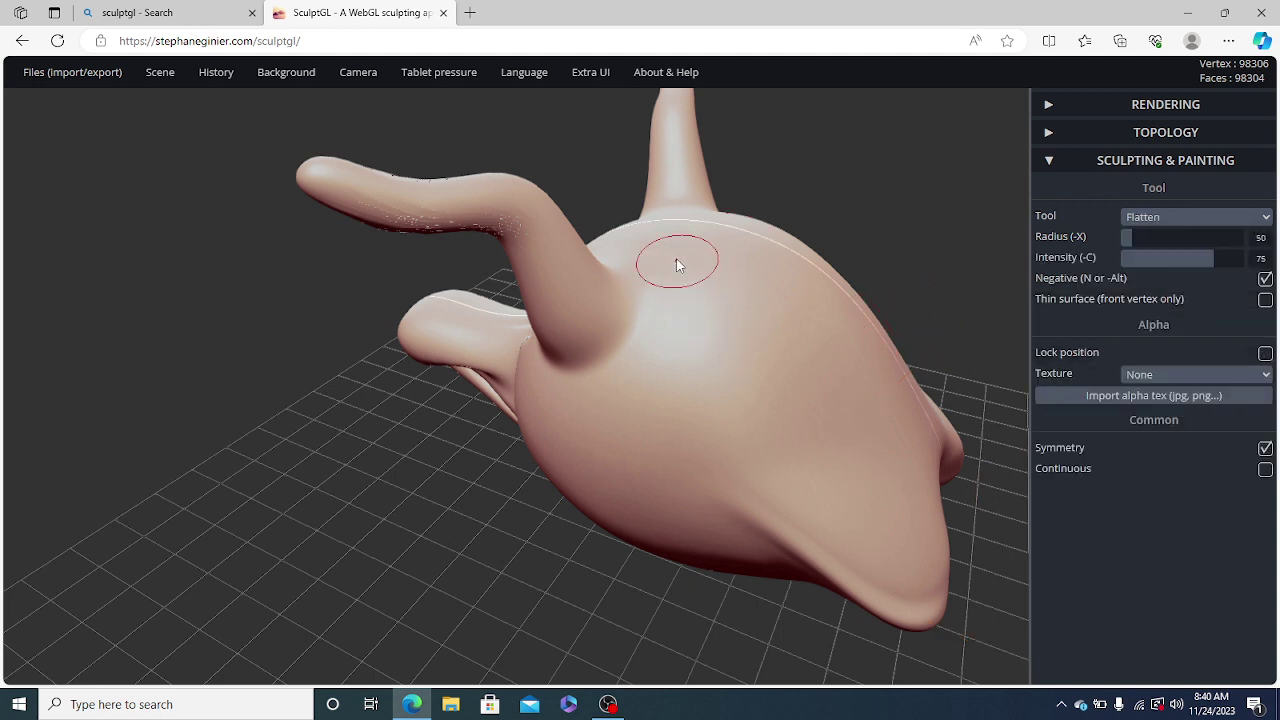
pyautogui.moveTo(675, 263); pyautogui.dragTo(695, 270)
pyautogui.moveTo(685, 217); pyautogui.dragTo(776, 251)
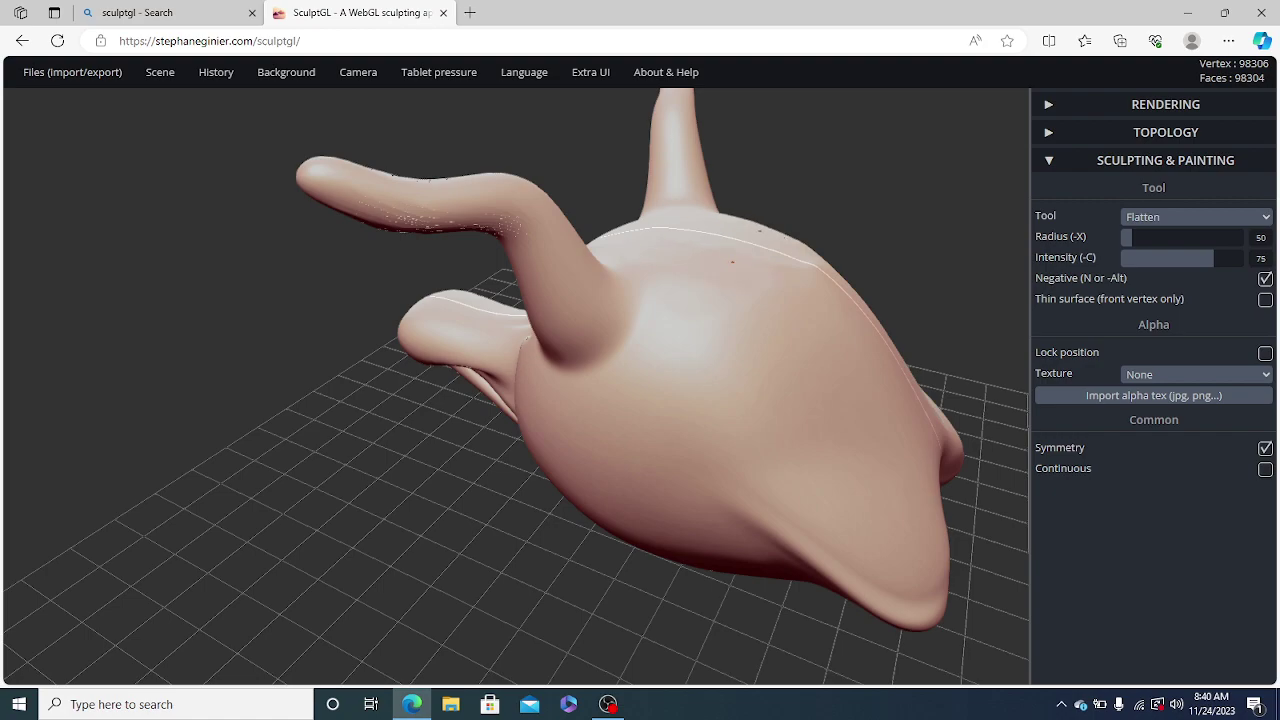
# Dent a pair of nostrils into the front of the snout with the Crease tool at radius 25
pyautogui.moveTo(302, 613)
pyautogui.mouseDown()
pyautogui.moveTo(600, 586)
pyautogui.moveTo(856, 523)
pyautogui.moveTo(879, 485)
pyautogui.moveTo(806, 443)
pyautogui.mouseUp()
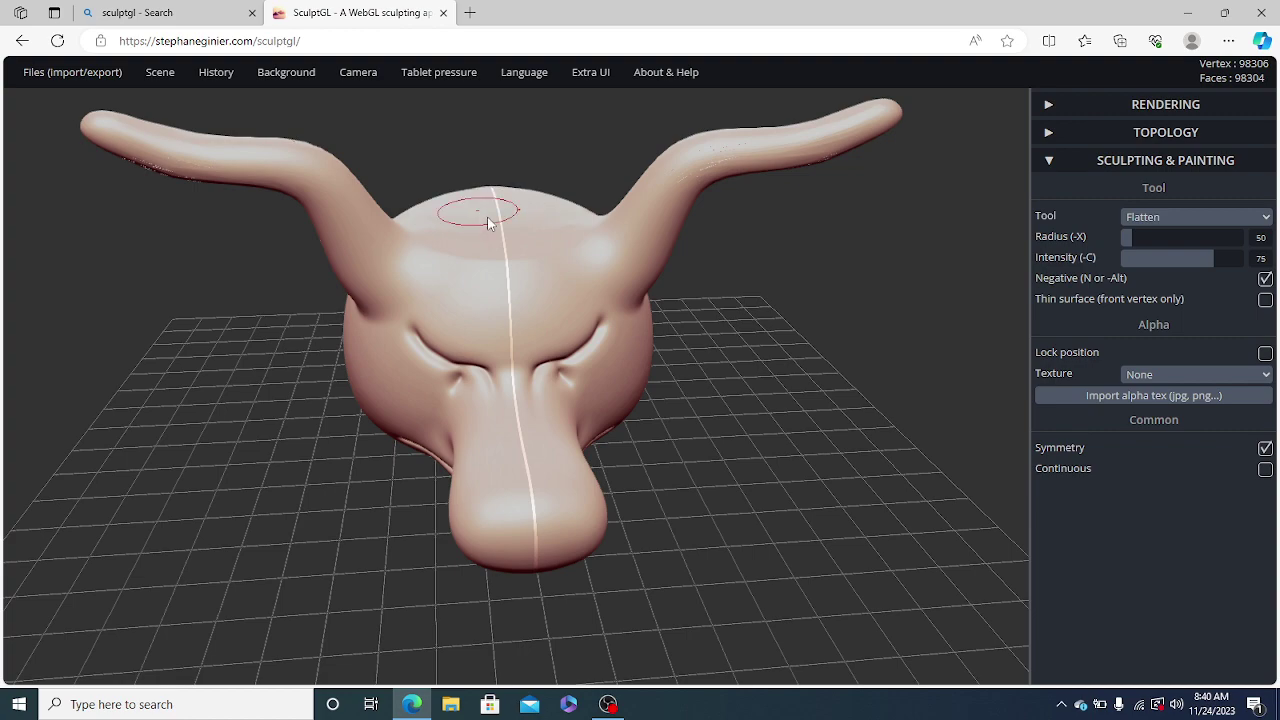
pyautogui.moveTo(796, 611)
pyautogui.mouseDown()
pyautogui.moveTo(740, 546)
pyautogui.moveTo(750, 563)
pyautogui.moveTo(783, 563)
pyautogui.moveTo(694, 591)
pyautogui.moveTo(703, 600)
pyautogui.mouseUp()
pyautogui.moveTo(545, 425); pyautogui.dragTo(538, 432)
pyautogui.press('ctrl')
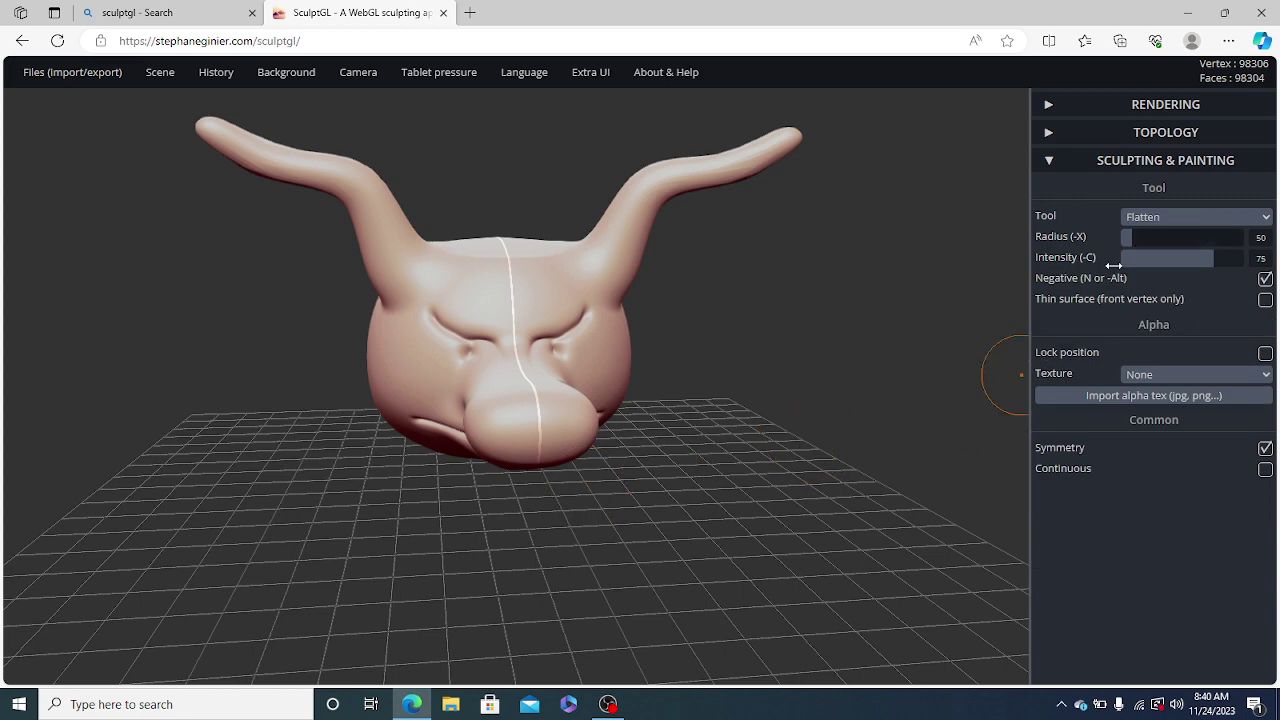
pyautogui.moveTo(972, 453); pyautogui.dragTo(907, 467)
pyautogui.click(1210, 222)
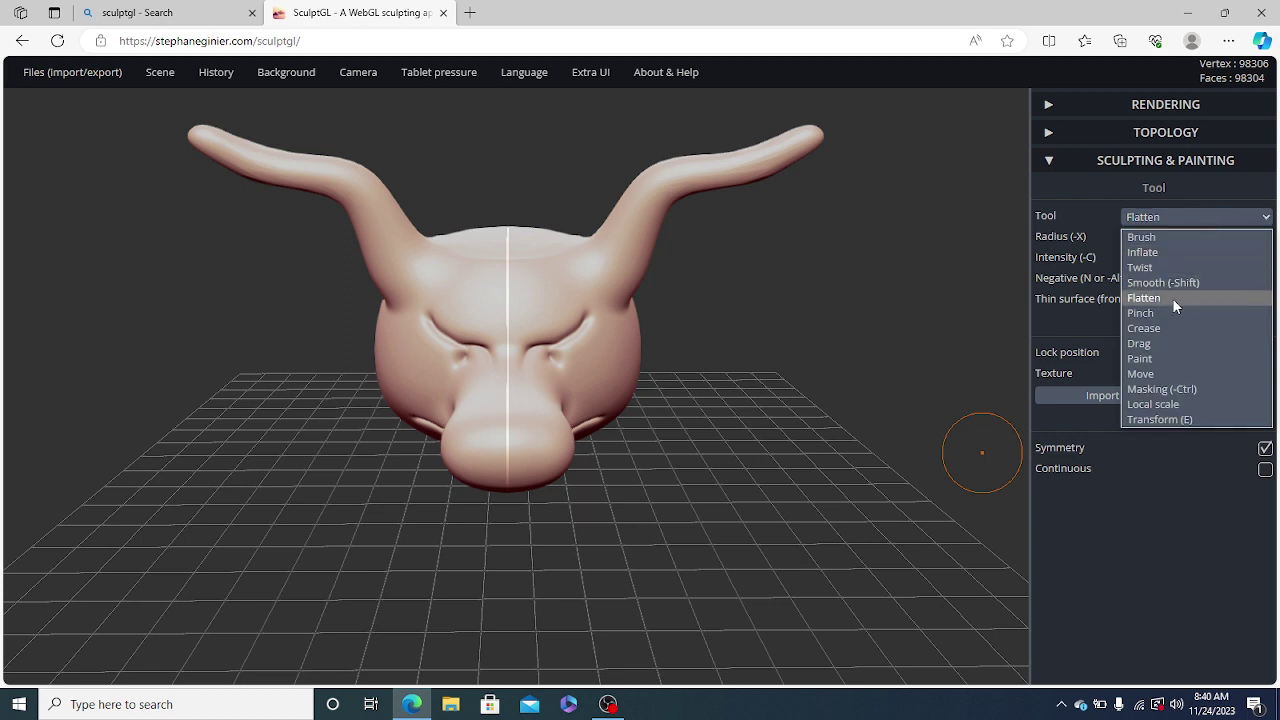
pyautogui.click(1130, 329)
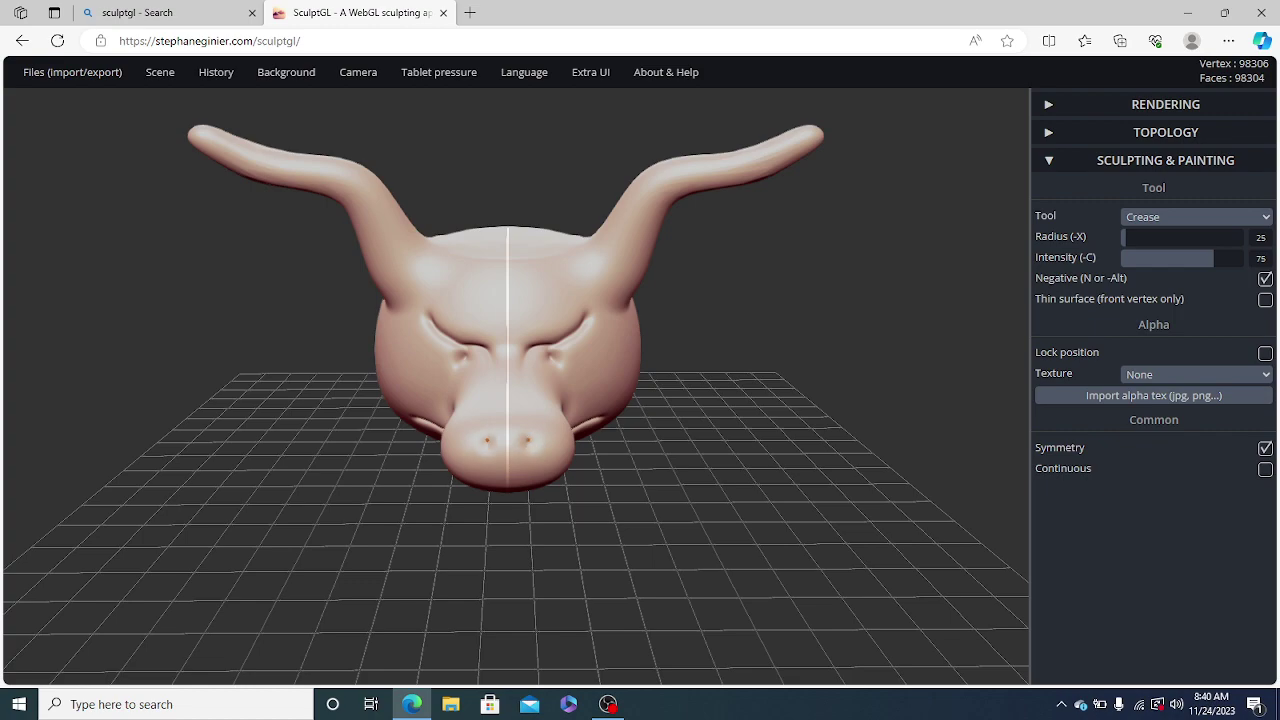
# Deepen the mouth line along the jaw and the small folds beneath the inner ends of the eye lines with Crease
pyautogui.moveTo(563, 508)
pyautogui.mouseDown()
pyautogui.moveTo(583, 523)
pyautogui.moveTo(666, 508)
pyautogui.moveTo(688, 524)
pyautogui.moveTo(705, 517)
pyautogui.mouseUp()
pyautogui.moveTo(642, 421); pyautogui.dragTo(508, 436)
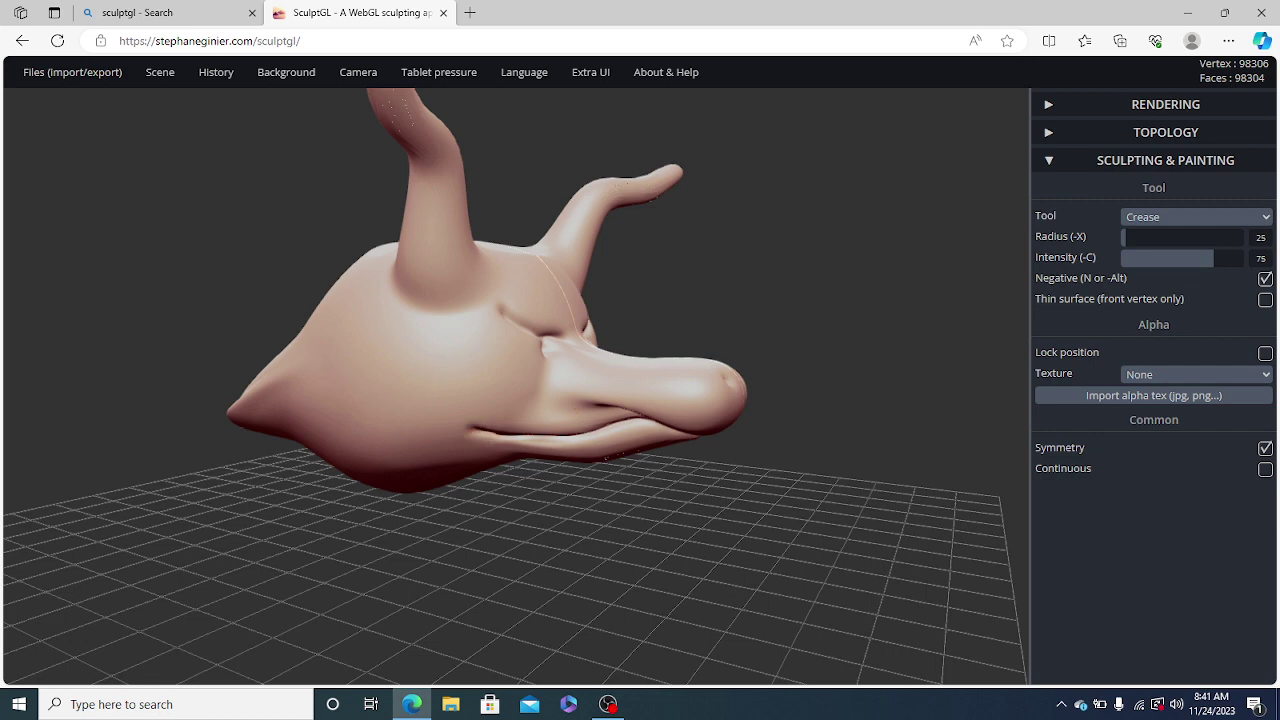
pyautogui.moveTo(649, 528); pyautogui.dragTo(438, 528)
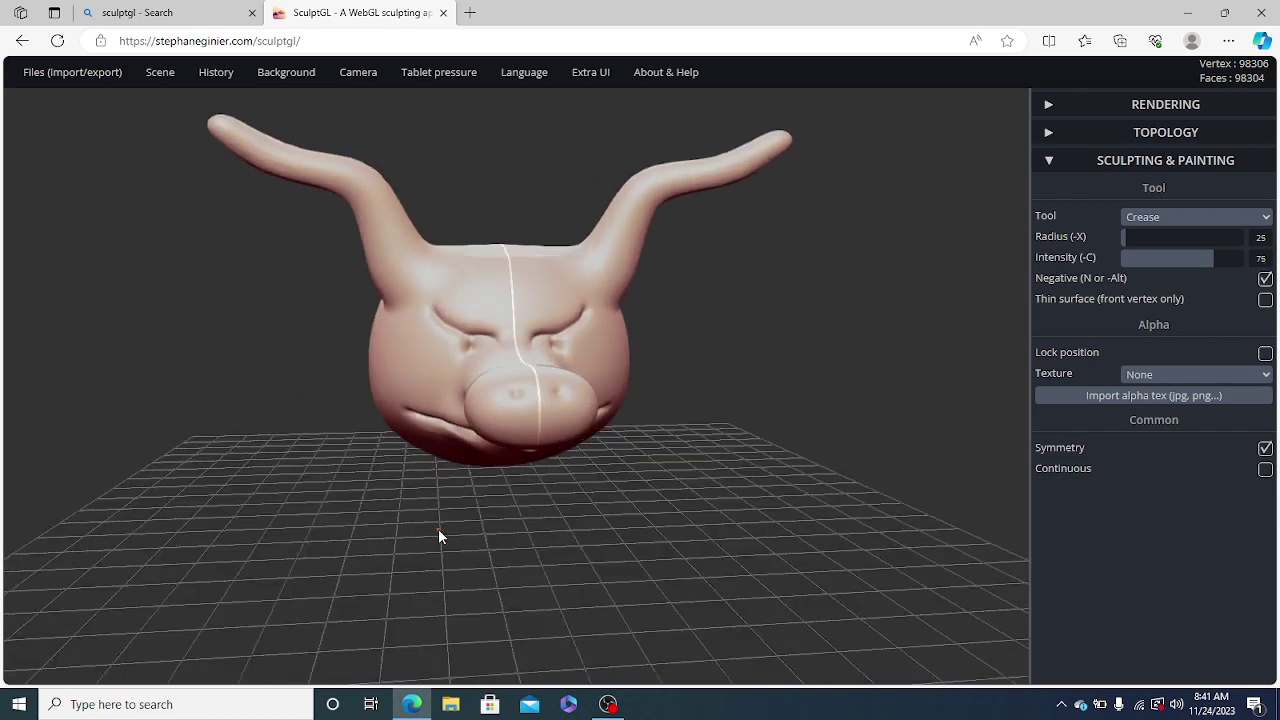
pyautogui.moveTo(588, 531)
pyautogui.mouseDown()
pyautogui.moveTo(440, 528)
pyautogui.moveTo(720, 531)
pyautogui.moveTo(663, 560)
pyautogui.moveTo(610, 480)
pyautogui.mouseUp()
pyautogui.moveTo(532, 348); pyautogui.dragTo(520, 350)
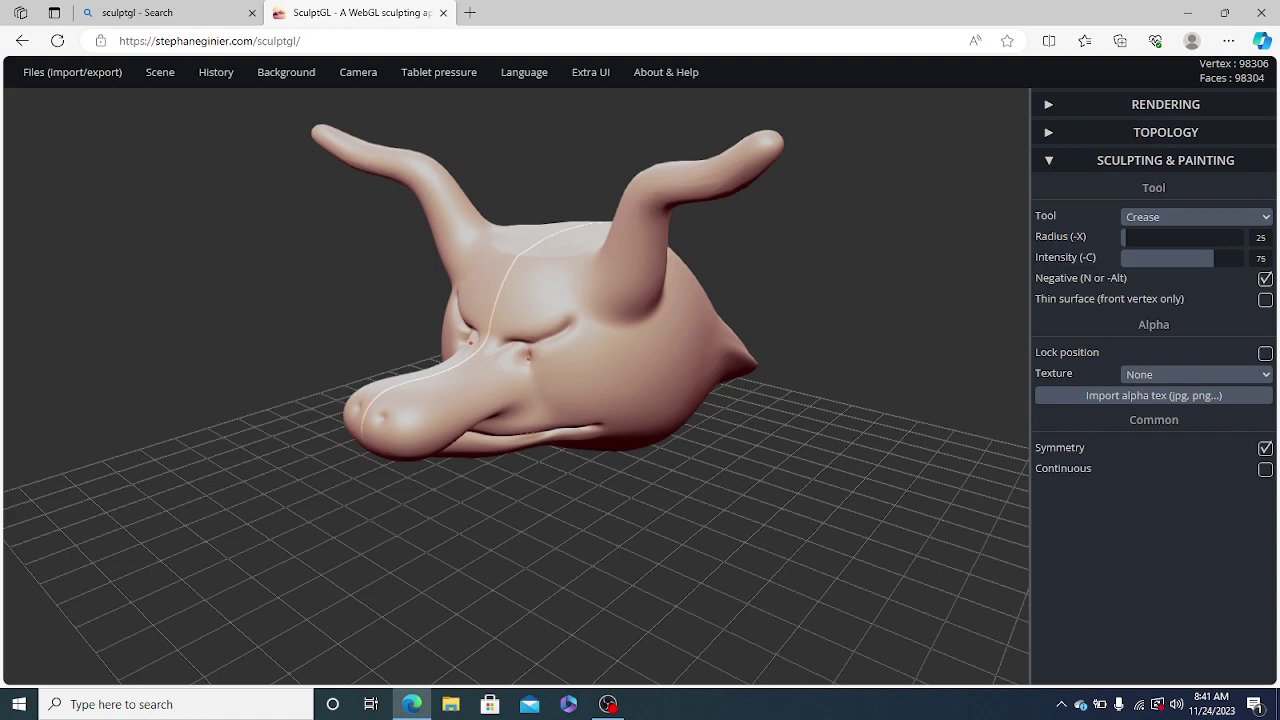
# Pull a small fang downward from the mouth line beside the snout with the Drag tool at radius 21
pyautogui.moveTo(488, 527)
pyautogui.mouseDown()
pyautogui.moveTo(694, 523)
pyautogui.moveTo(594, 471)
pyautogui.mouseUp()
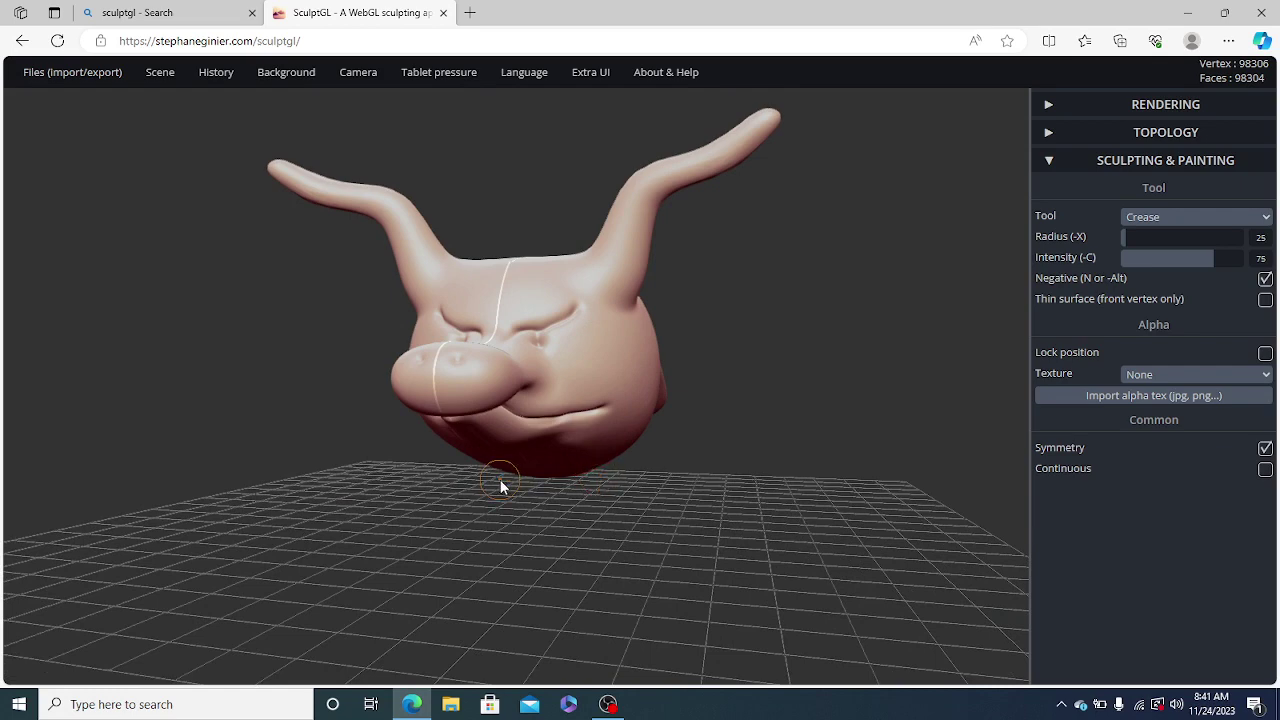
pyautogui.click(1202, 221)
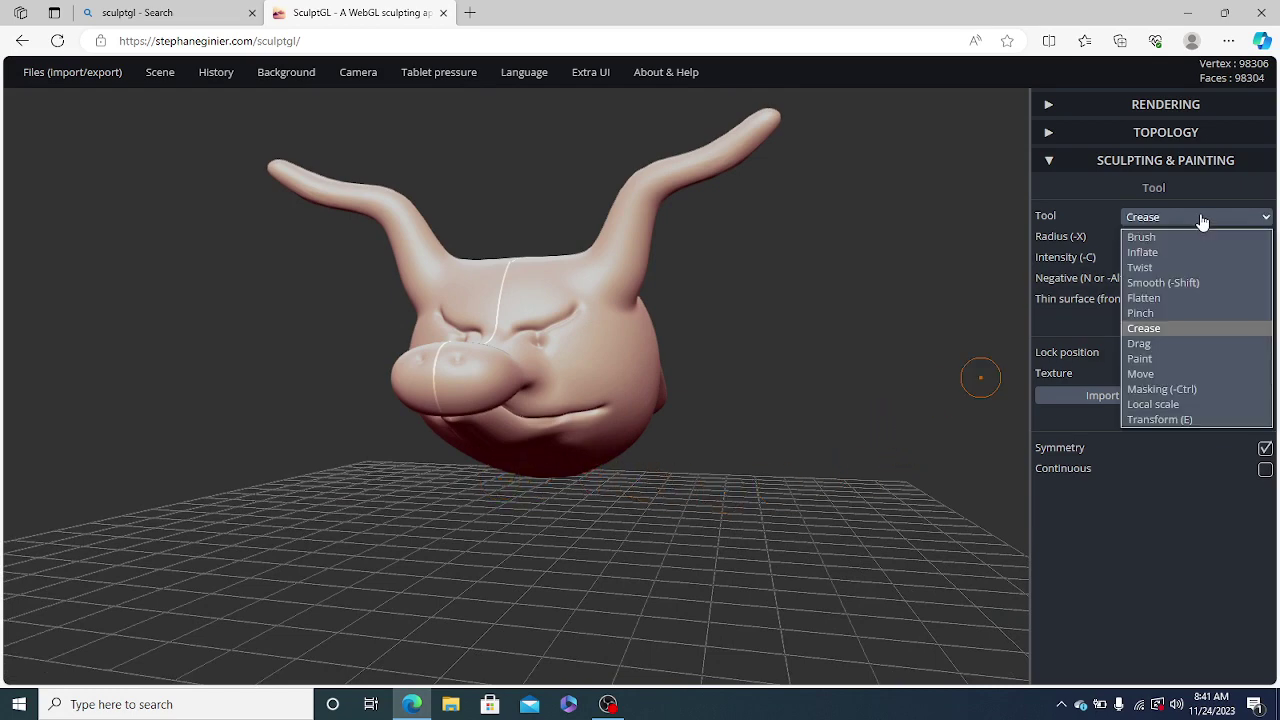
pyautogui.click(1158, 346)
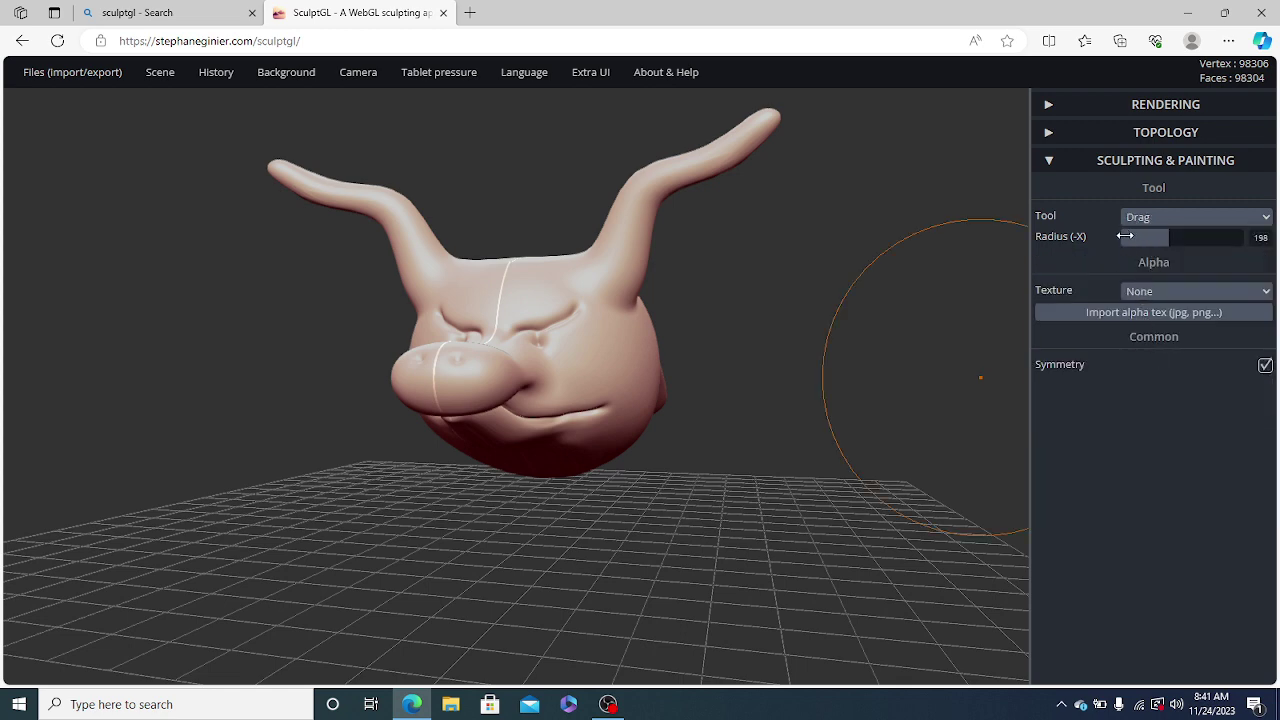
pyautogui.moveTo(1125, 235); pyautogui.dragTo(1120, 236)
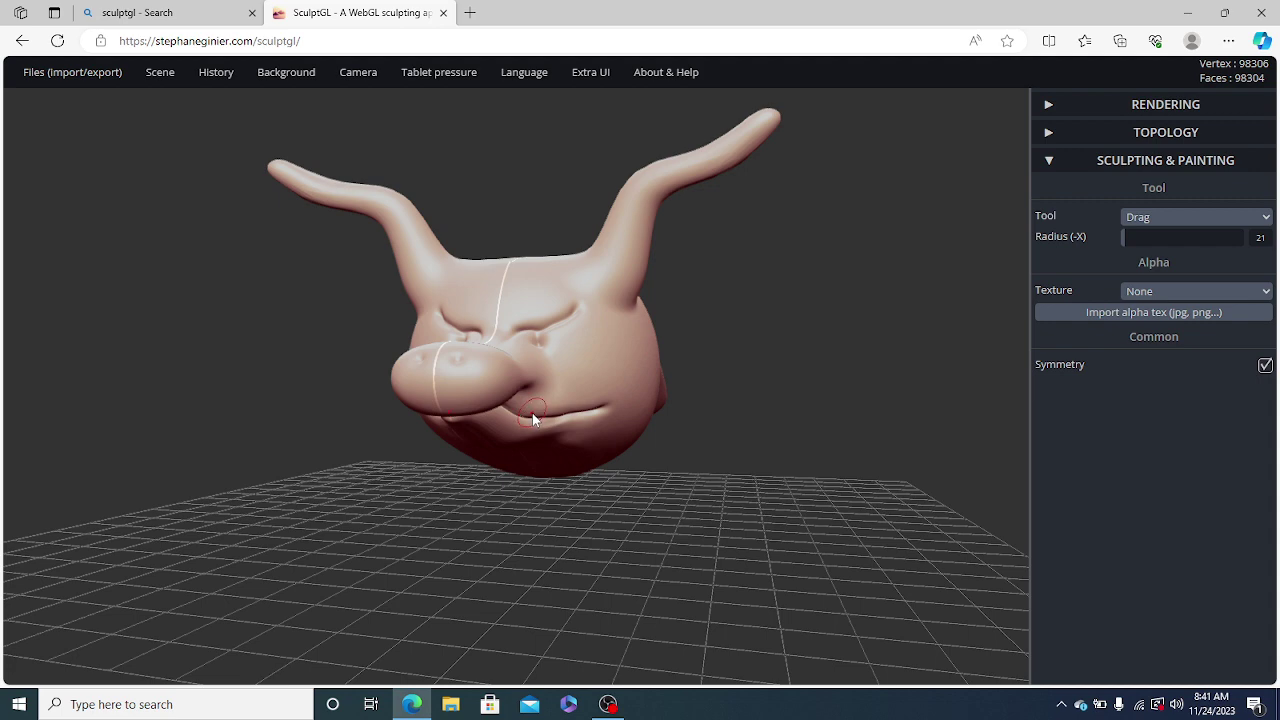
pyautogui.moveTo(530, 415); pyautogui.dragTo(538, 448)
# Reshape the underside of the head near its centre line with the Drag tool at radius 133
pyautogui.moveTo(440, 490)
pyautogui.mouseDown()
pyautogui.moveTo(602, 514)
pyautogui.moveTo(474, 517)
pyautogui.moveTo(491, 491)
pyautogui.moveTo(706, 514)
pyautogui.moveTo(519, 514)
pyautogui.moveTo(674, 483)
pyautogui.moveTo(829, 420)
pyautogui.moveTo(620, 468)
pyautogui.moveTo(663, 349)
pyautogui.moveTo(709, 320)
pyautogui.moveTo(903, 369)
pyautogui.moveTo(929, 345)
pyautogui.moveTo(871, 323)
pyautogui.moveTo(886, 329)
pyautogui.mouseUp()
pyautogui.scroll(-3, 515, 513)
pyautogui.scroll(5, 505, 511)
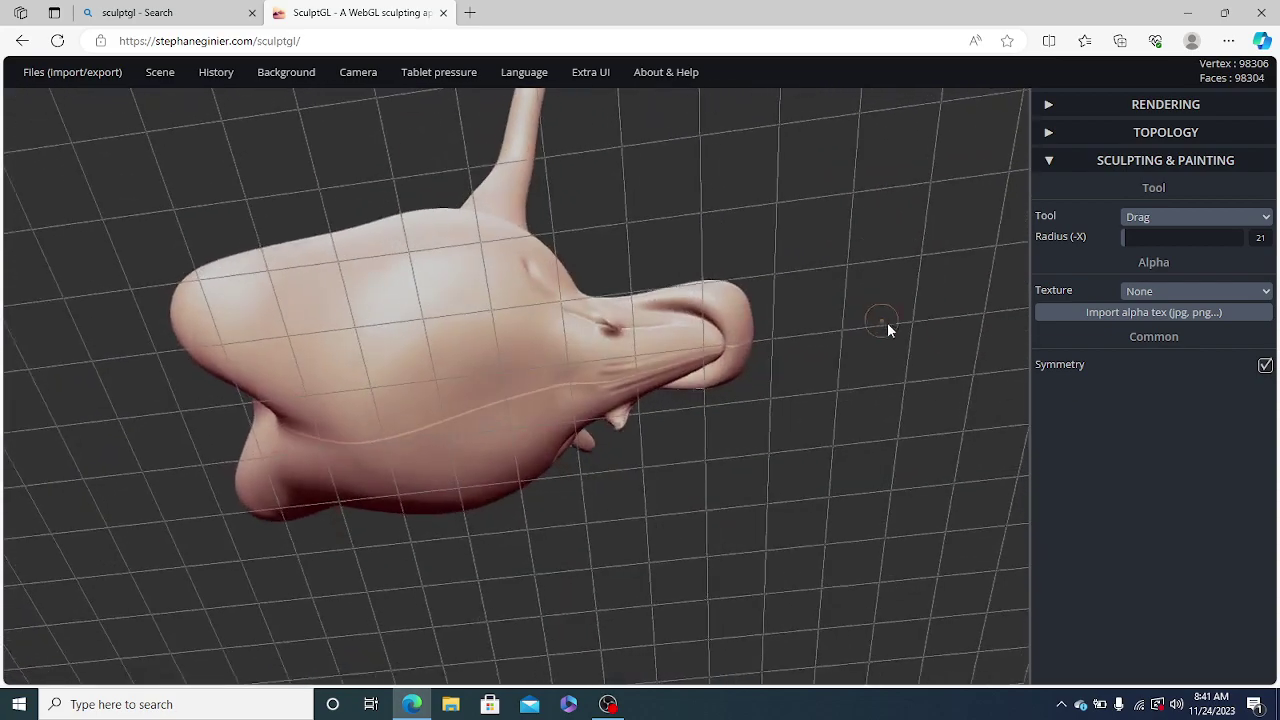
pyautogui.click(1153, 238)
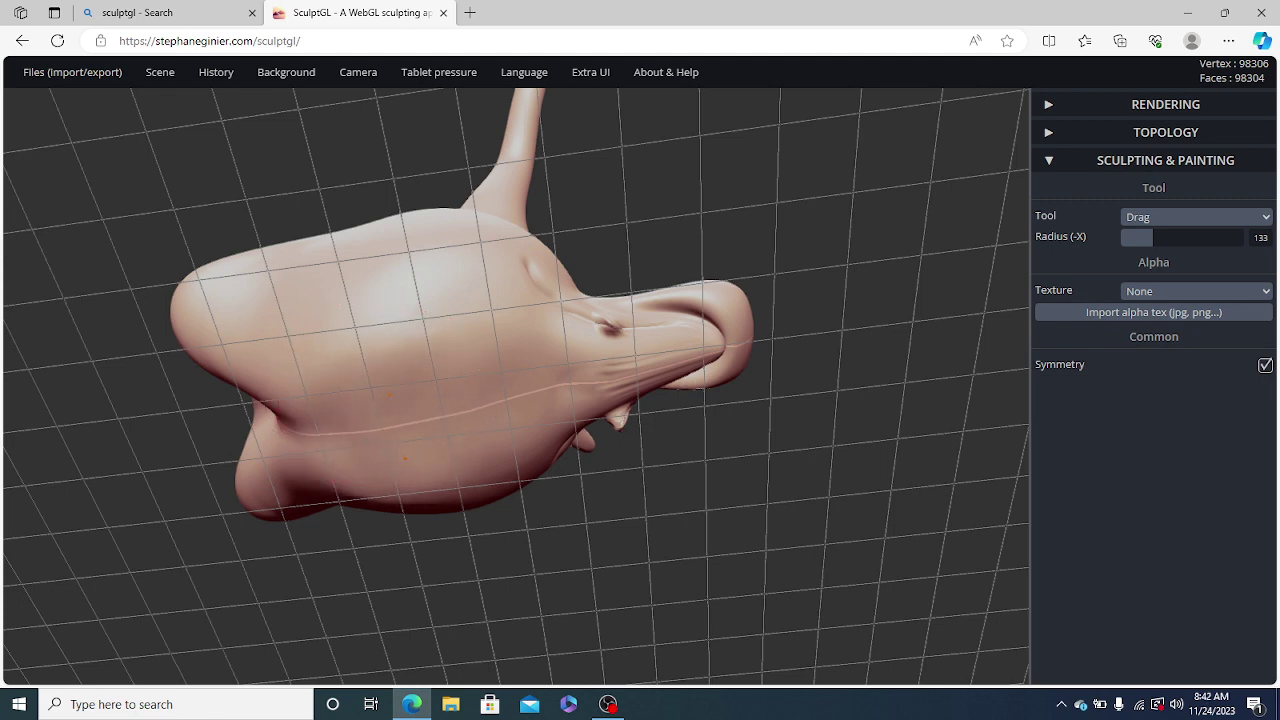
pyautogui.moveTo(586, 527)
pyautogui.mouseDown()
pyautogui.moveTo(560, 615)
pyautogui.moveTo(517, 569)
pyautogui.moveTo(501, 520)
pyautogui.moveTo(520, 573)
pyautogui.moveTo(499, 568)
pyautogui.moveTo(494, 590)
pyautogui.moveTo(314, 557)
pyautogui.mouseUp()
pyautogui.moveTo(620, 577)
pyautogui.mouseDown()
pyautogui.moveTo(403, 577)
pyautogui.moveTo(629, 574)
pyautogui.moveTo(616, 558)
pyautogui.moveTo(602, 570)
pyautogui.mouseUp()
pyautogui.scroll(-3, 631, 555)
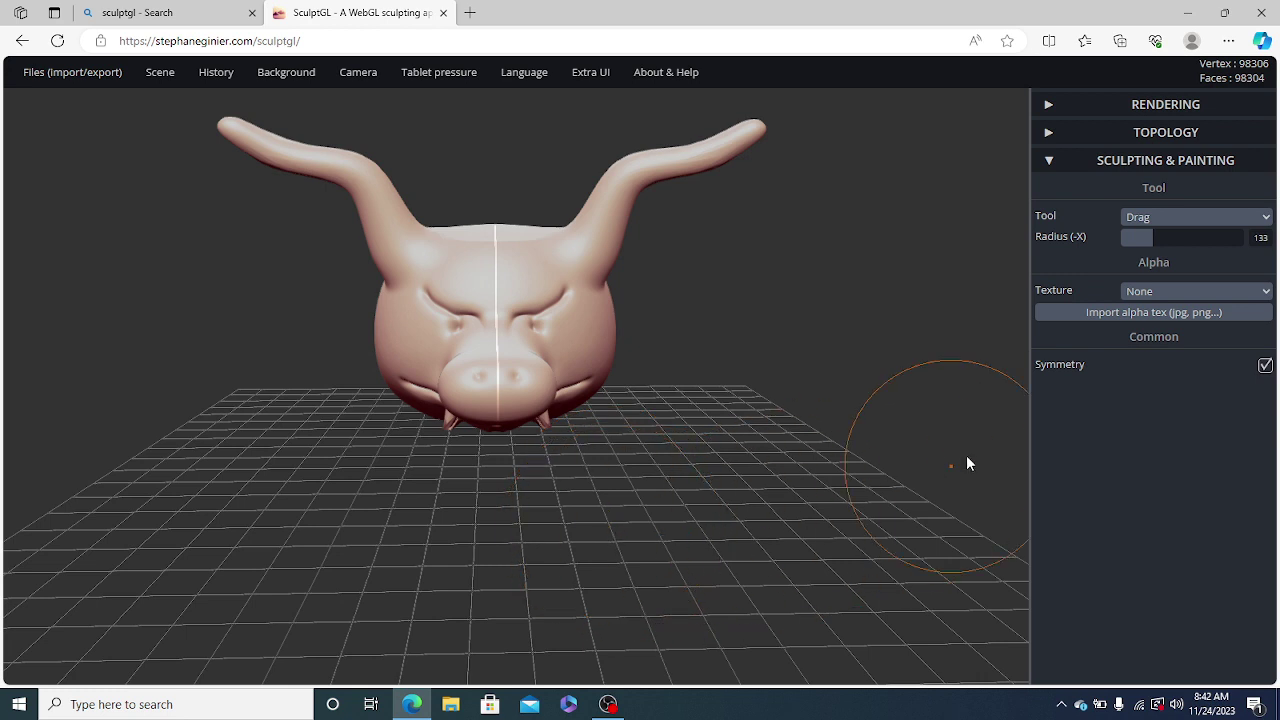
pyautogui.click(1145, 240)
pyautogui.moveTo(609, 300); pyautogui.dragTo(624, 302)
pyautogui.hotkey('ctrl', 'z')
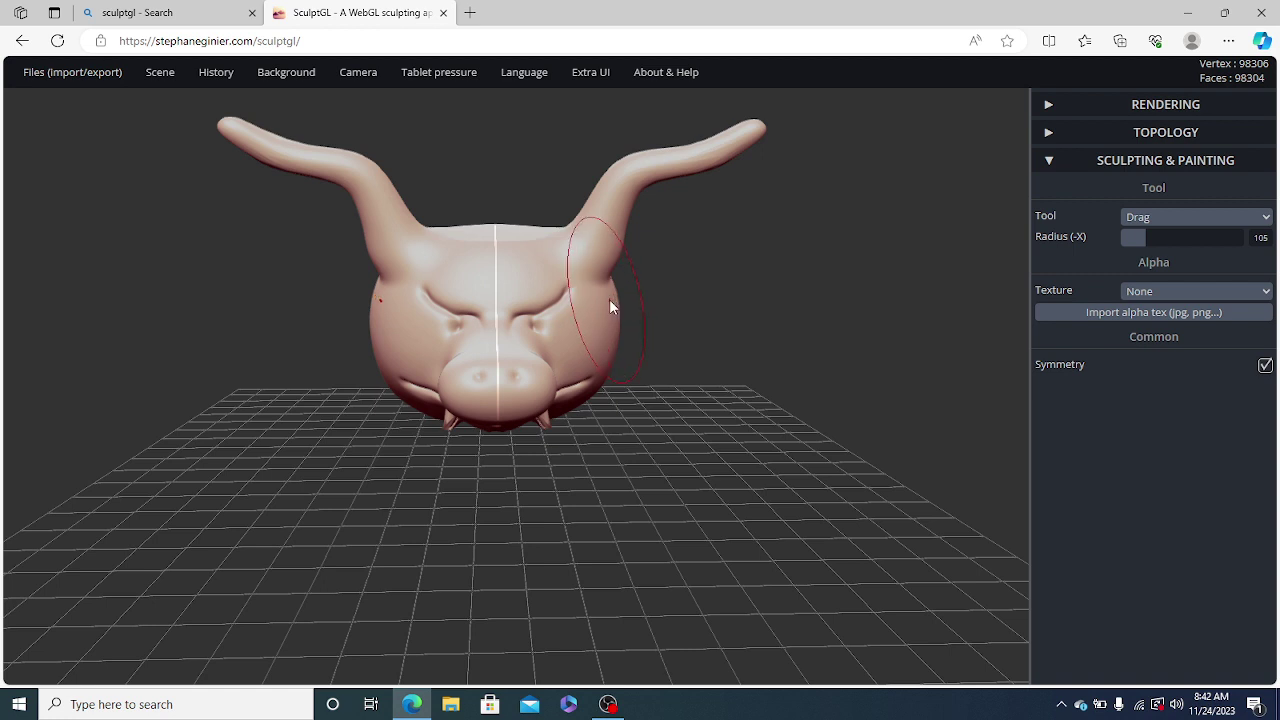
# Pull an upward-curving ear out of each side of the head below the horns with Drag at radius 66
pyautogui.click(1136, 237)
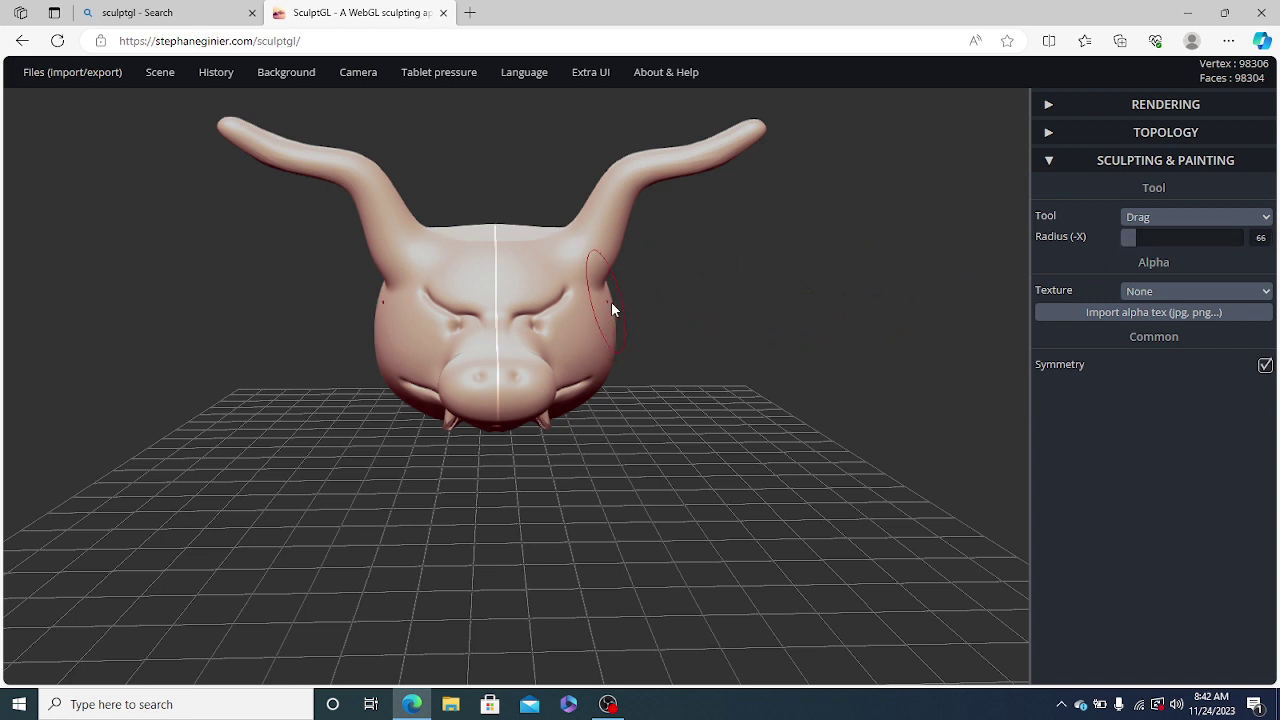
pyautogui.moveTo(609, 303)
pyautogui.mouseDown()
pyautogui.moveTo(696, 290)
pyautogui.moveTo(694, 268)
pyautogui.mouseUp()
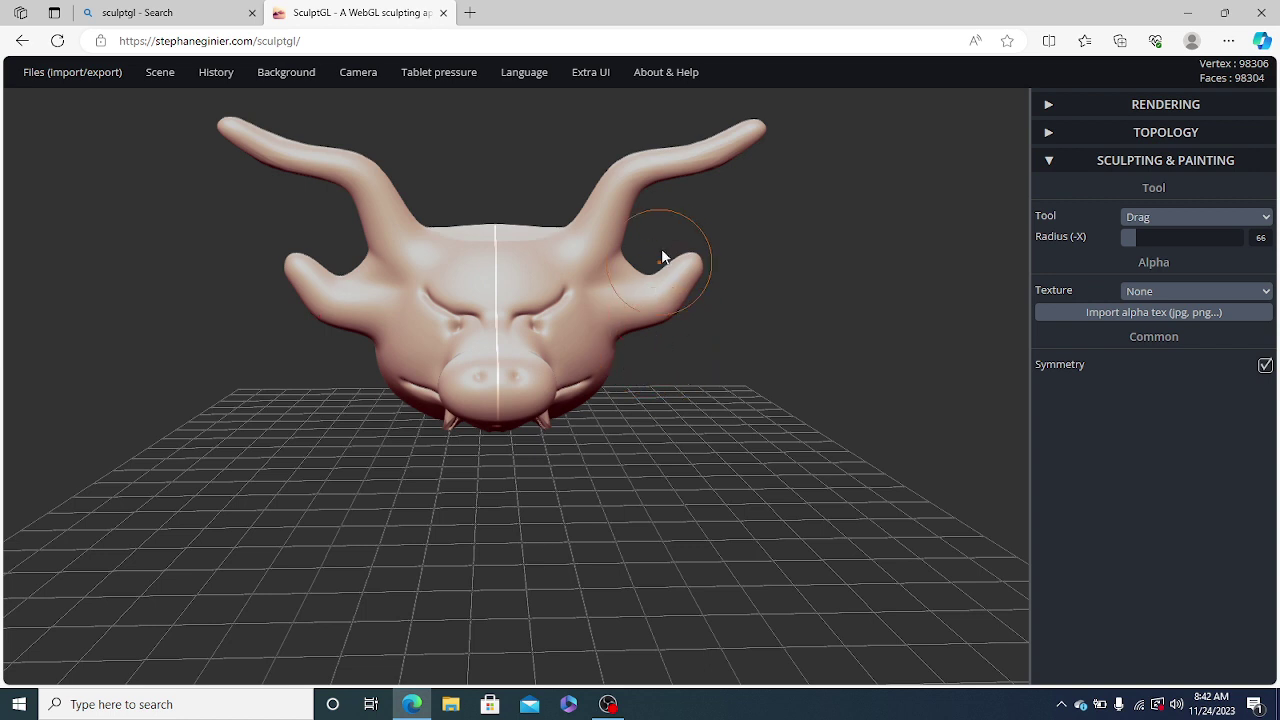
# Pull a lower branch outward from the base of each horn with Drag at radius 40
pyautogui.click(1127, 237)
pyautogui.click(1129, 237)
pyautogui.moveTo(620, 212)
pyautogui.mouseDown()
pyautogui.moveTo(752, 207)
pyautogui.moveTo(765, 188)
pyautogui.mouseUp()
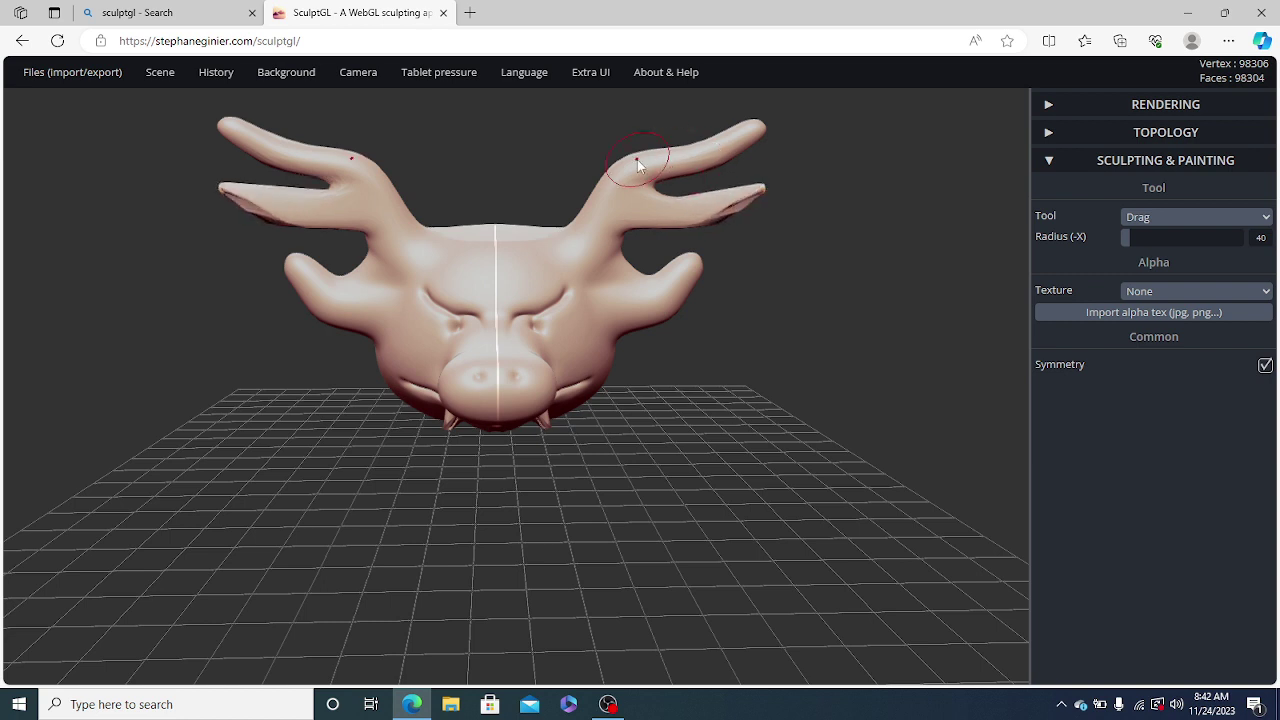
pyautogui.moveTo(637, 159); pyautogui.dragTo(629, 95)
pyautogui.moveTo(723, 376); pyautogui.dragTo(762, 341)
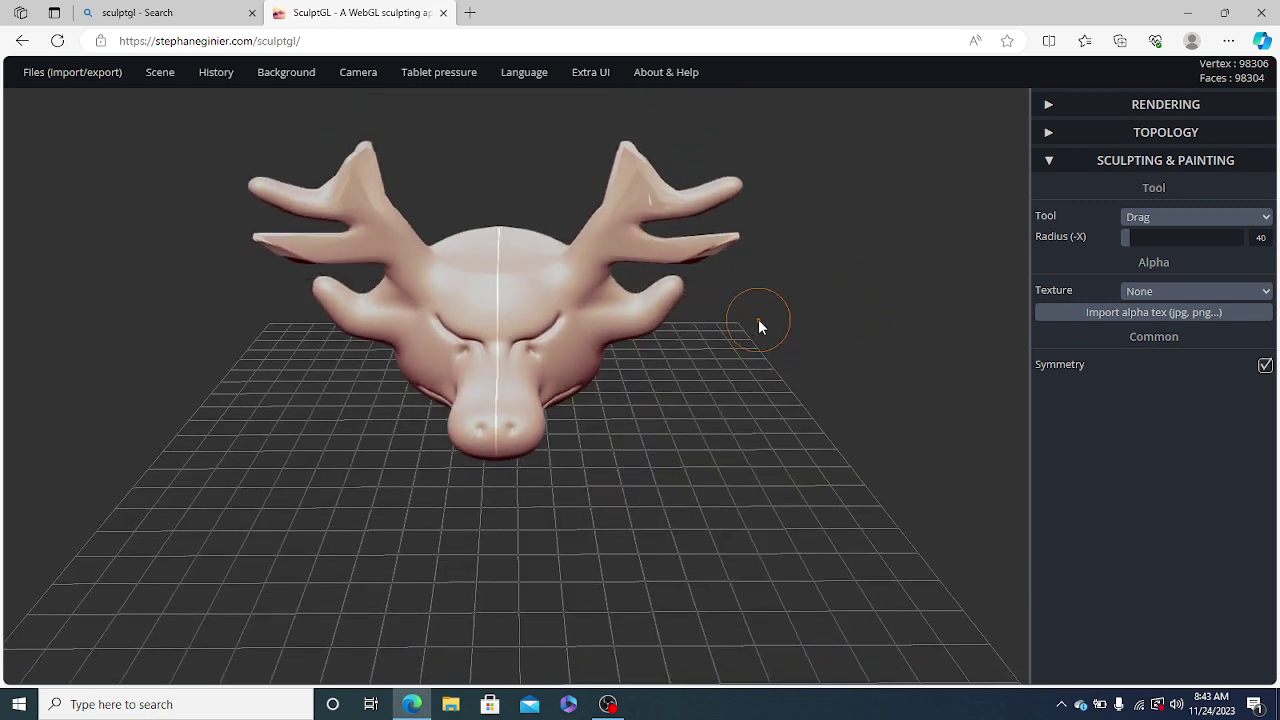
pyautogui.hotkey('ctrl', 'z')
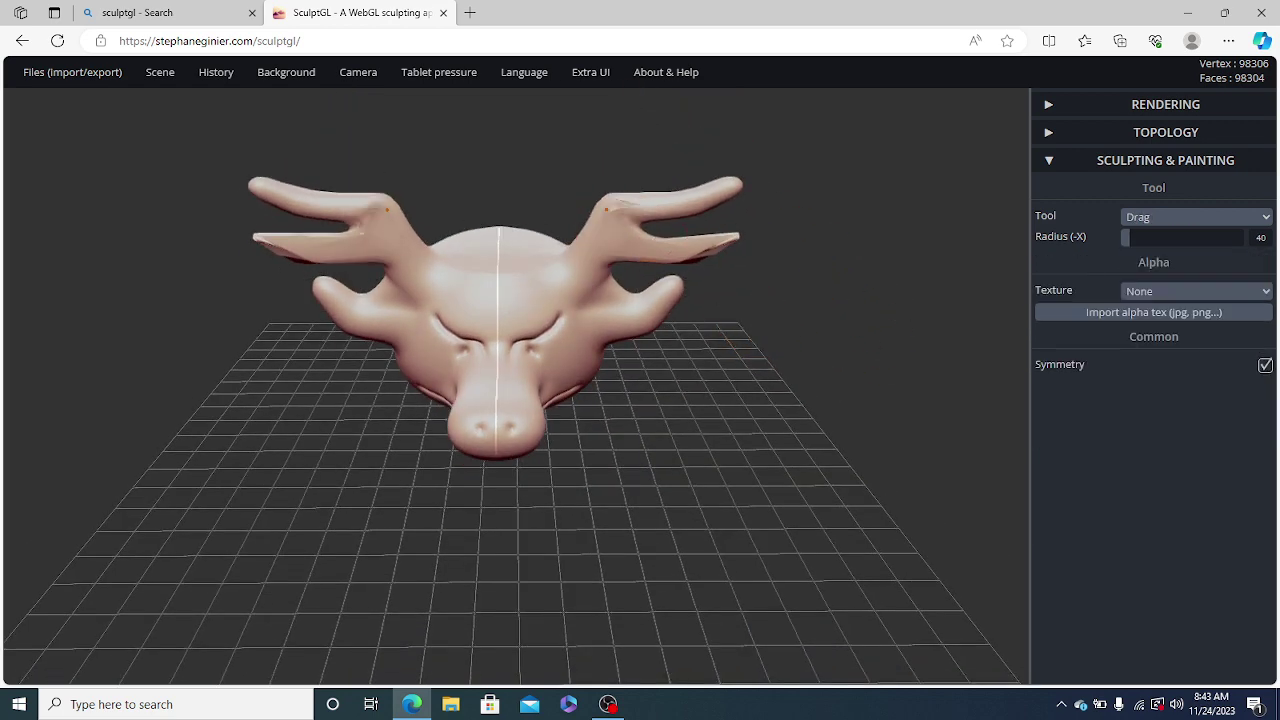
pyautogui.moveTo(606, 209)
pyautogui.mouseDown()
pyautogui.moveTo(608, 128)
pyautogui.moveTo(640, 130)
pyautogui.mouseUp()
pyautogui.hotkey('ctrl', 'z')
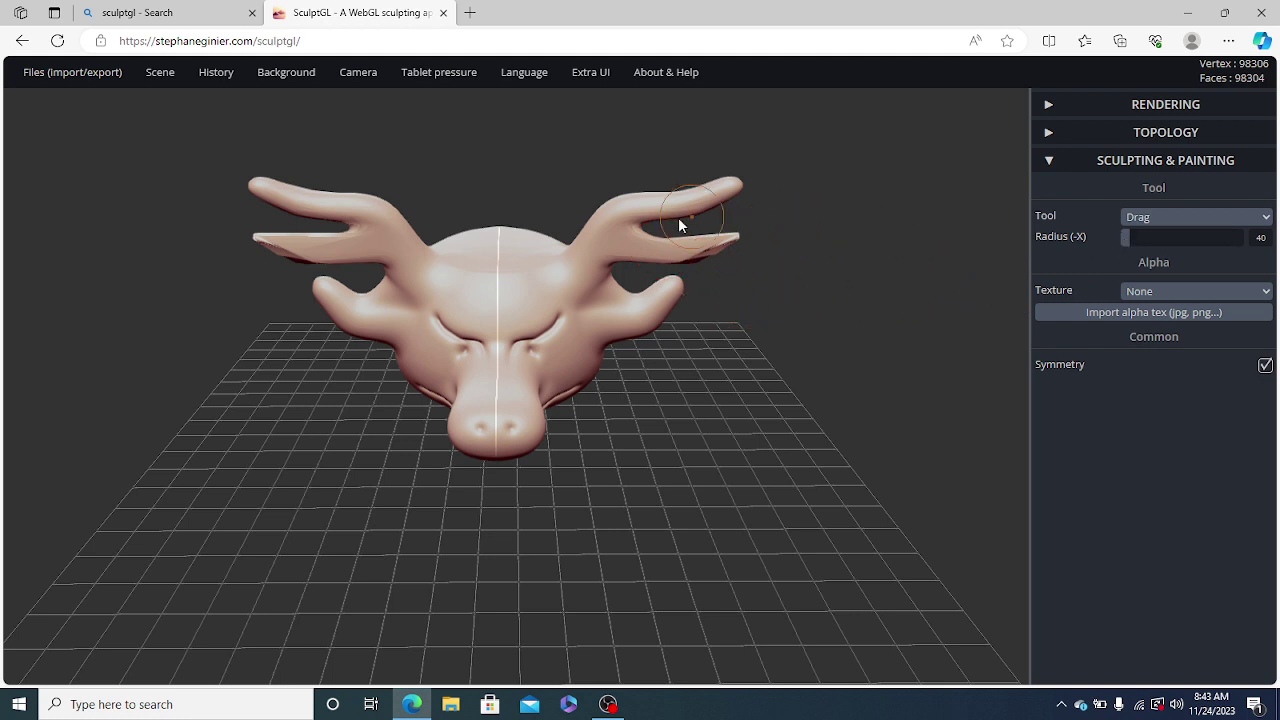
# Pull an upward-pointing tine from the bend of each horn with Drag at radius 40
pyautogui.moveTo(614, 208); pyautogui.dragTo(642, 150)
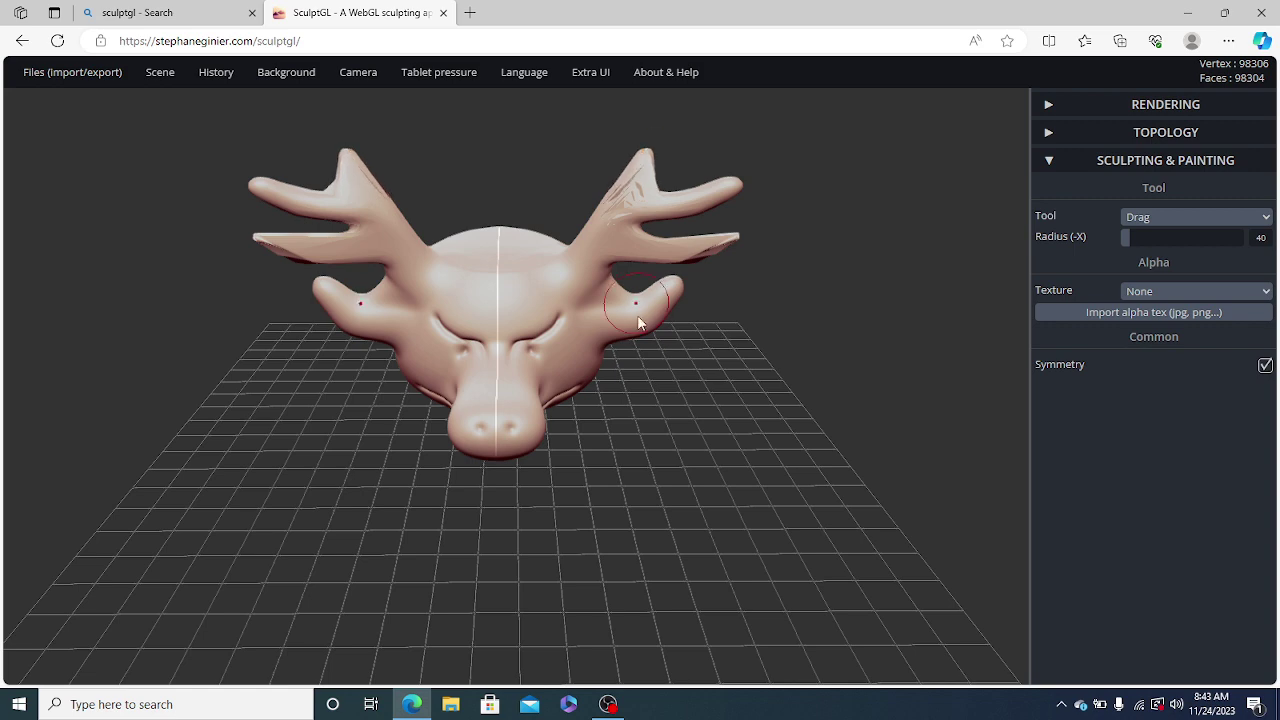
pyautogui.moveTo(660, 582); pyautogui.dragTo(660, 535)
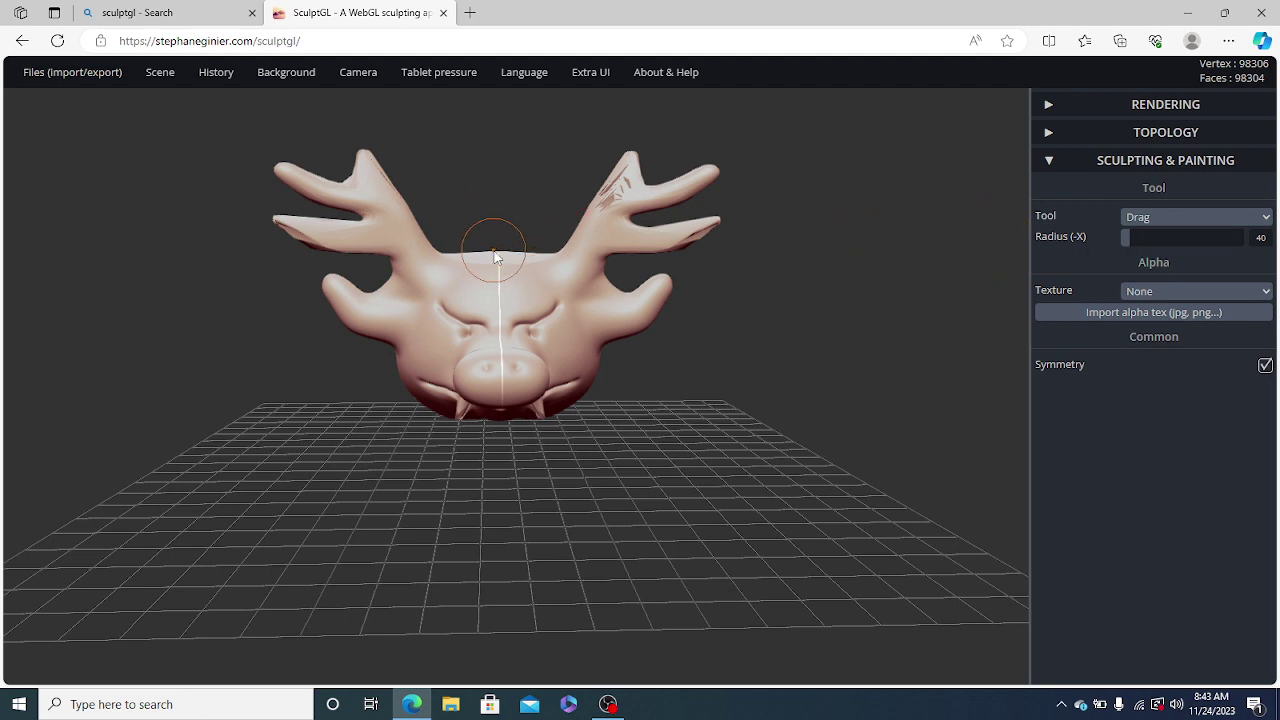
# Push the underside and cheeks of the head slightly upward with the Drag tool at radius 101
pyautogui.click(1142, 236)
pyautogui.moveTo(660, 409); pyautogui.dragTo(636, 451)
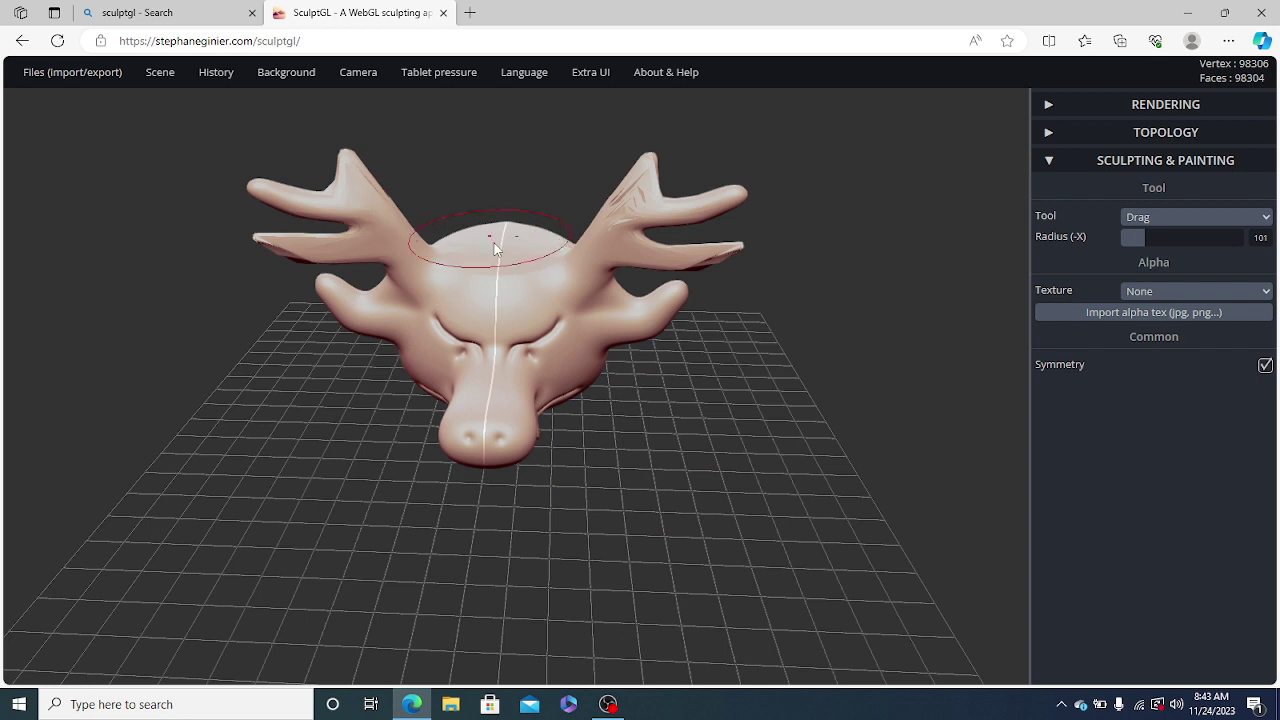
pyautogui.moveTo(502, 240); pyautogui.dragTo(501, 234)
pyautogui.hotkey('ctrl', 'z')
pyautogui.moveTo(617, 466); pyautogui.dragTo(418, 440)
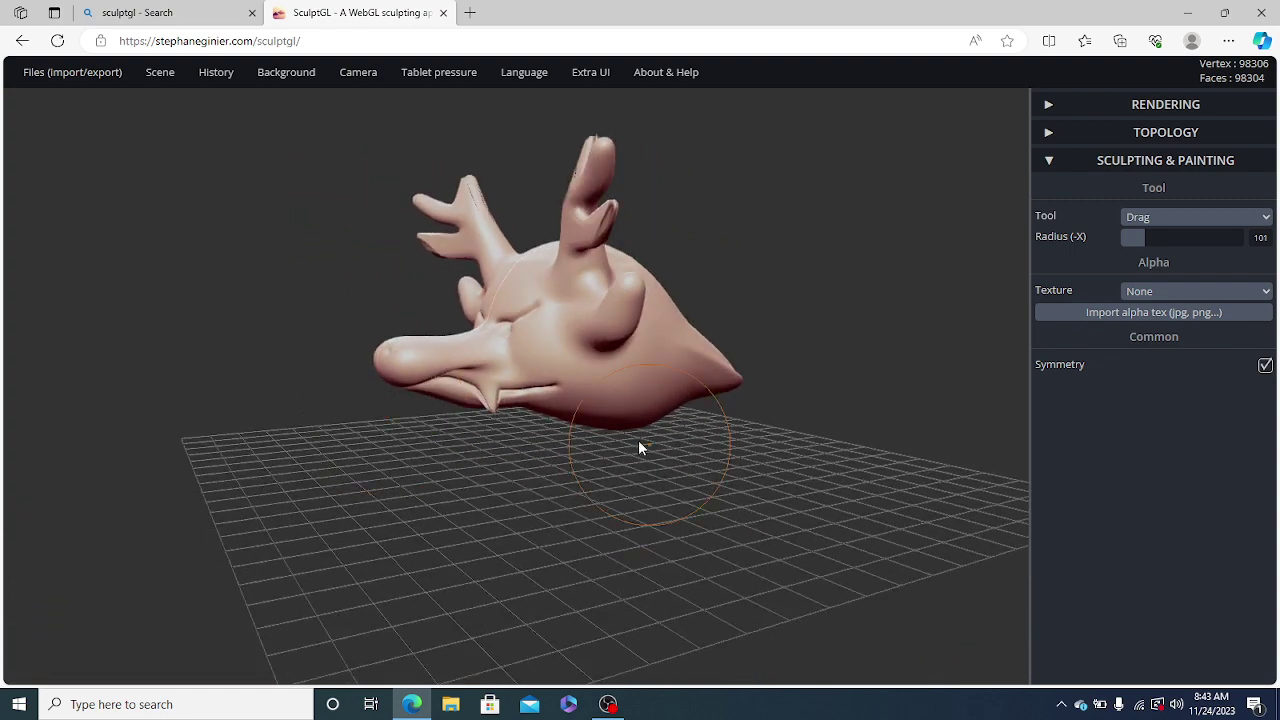
pyautogui.moveTo(633, 415); pyautogui.dragTo(632, 398)
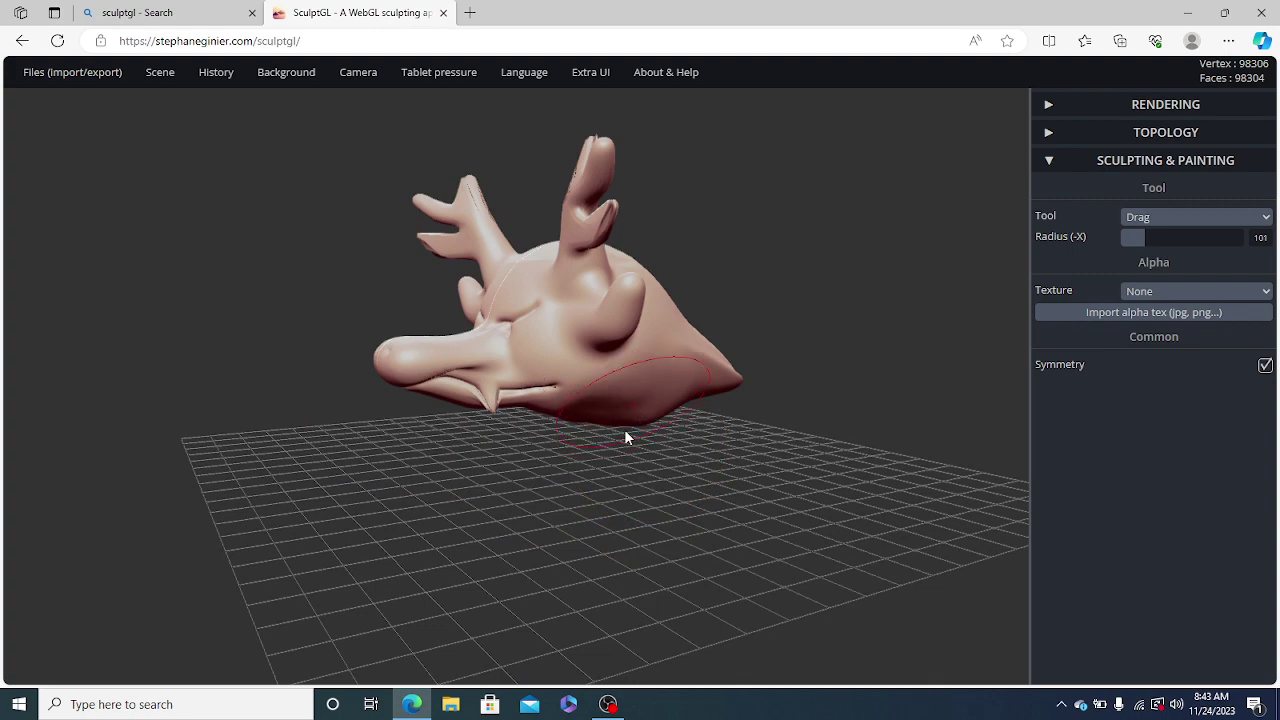
pyautogui.moveTo(613, 455); pyautogui.dragTo(597, 533)
pyautogui.moveTo(457, 517); pyautogui.dragTo(497, 531)
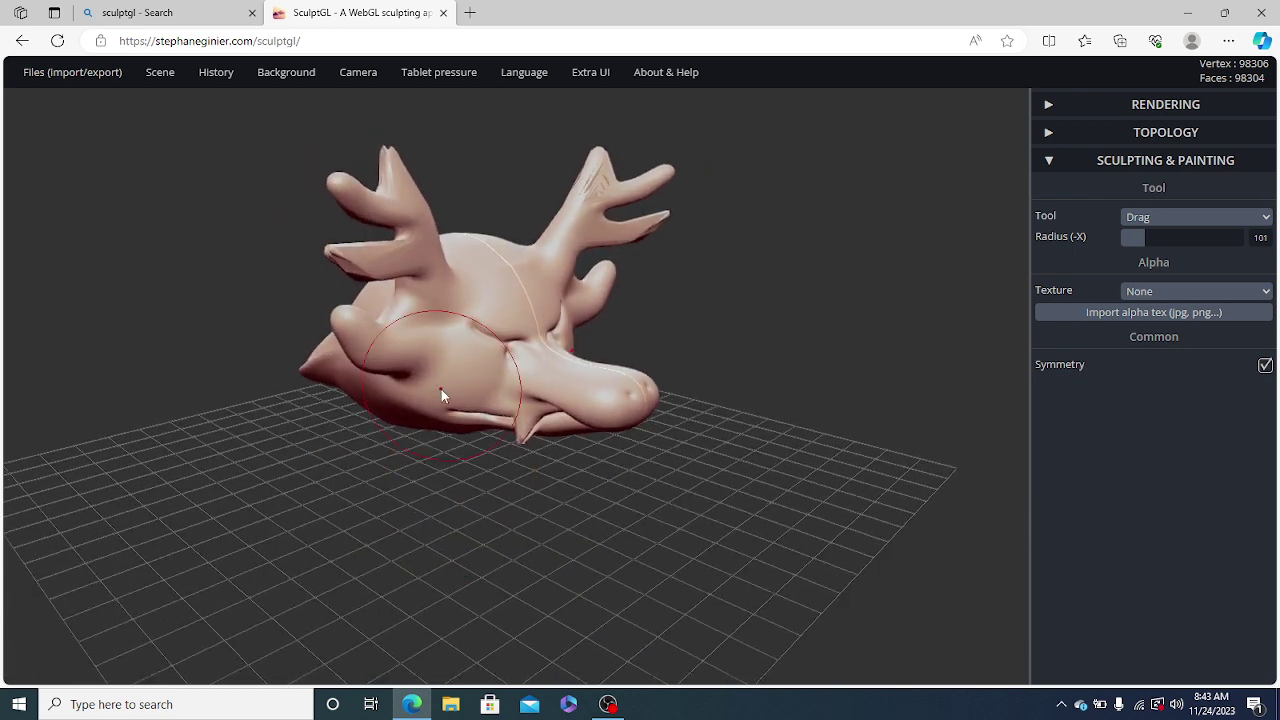
pyautogui.moveTo(441, 390); pyautogui.dragTo(448, 371)
# Adjust the base of the fangs beside the snout with the Drag tool at radius 24
pyautogui.moveTo(539, 558); pyautogui.dragTo(343, 540)
pyautogui.moveTo(523, 523)
pyautogui.mouseDown()
pyautogui.moveTo(517, 537)
pyautogui.moveTo(520, 513)
pyautogui.moveTo(556, 508)
pyautogui.mouseUp()
pyautogui.moveTo(657, 501)
pyautogui.mouseDown()
pyautogui.moveTo(592, 512)
pyautogui.moveTo(608, 471)
pyautogui.moveTo(596, 482)
pyautogui.mouseUp()
pyautogui.scroll(1, 498, 445)
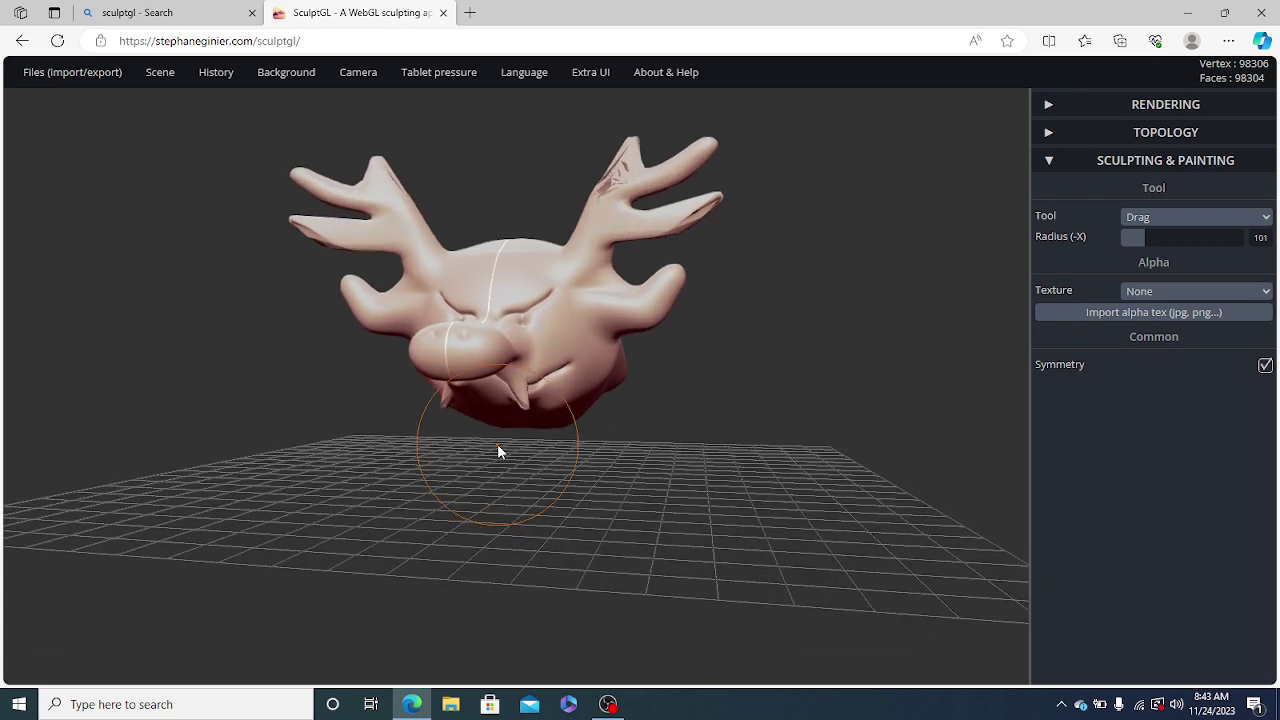
pyautogui.scroll(1, 498, 448)
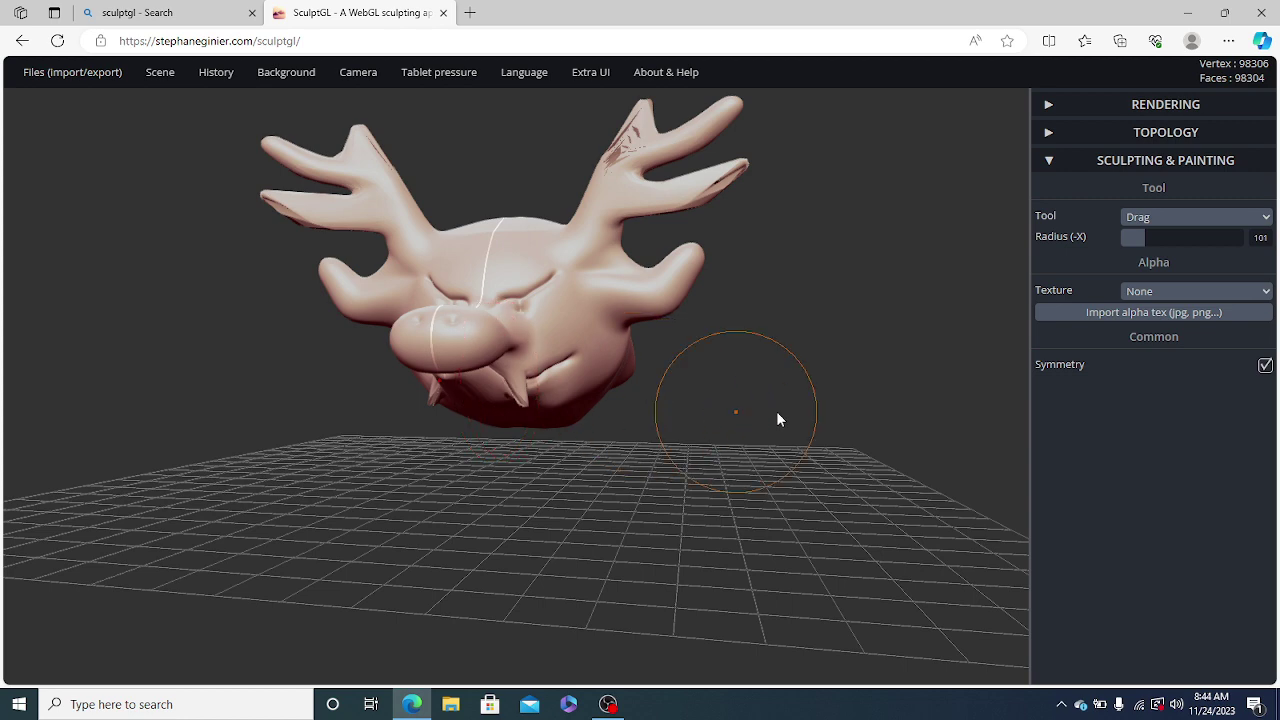
pyautogui.click(1130, 236)
pyautogui.click(1126, 236)
pyautogui.moveTo(501, 382)
pyautogui.mouseDown()
pyautogui.moveTo(518, 404)
pyautogui.moveTo(510, 364)
pyautogui.moveTo(508, 376)
pyautogui.mouseUp()
pyautogui.moveTo(509, 425); pyautogui.dragTo(560, 482)
pyautogui.scroll(-2, 597, 520)
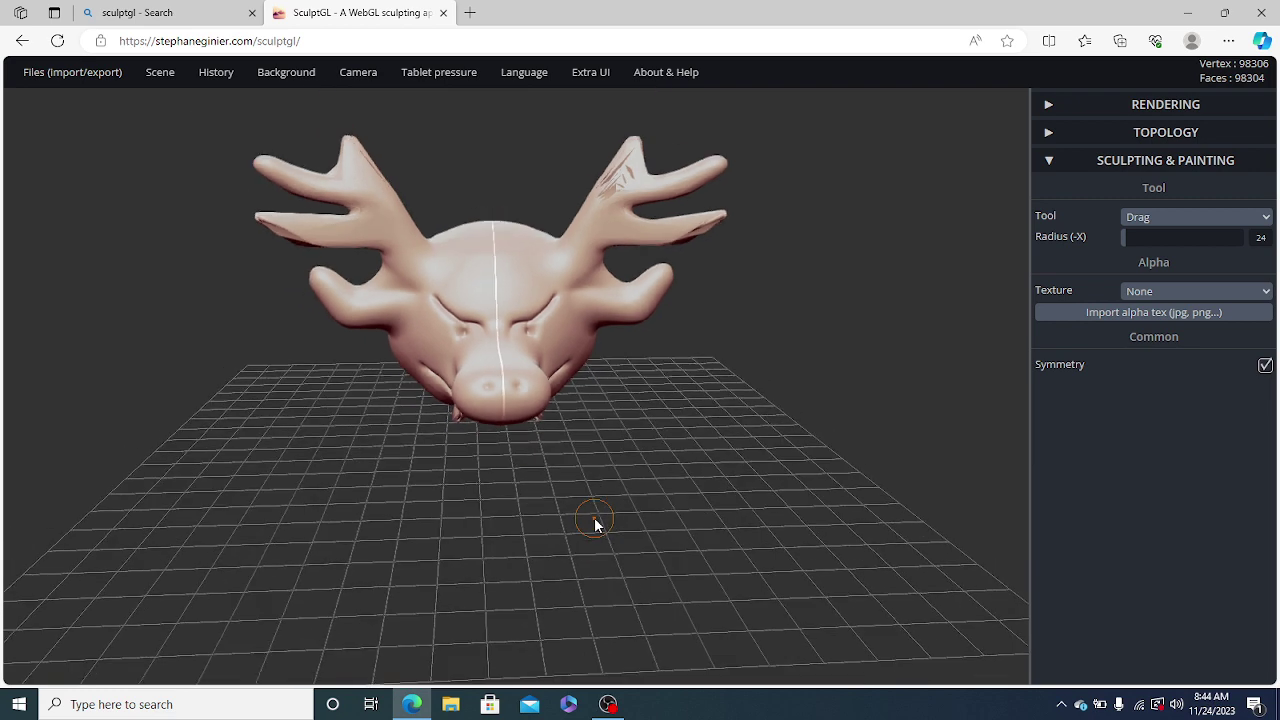
# Soften the eye creases and smooth away the nostrils with the Smooth tool at radius 50 and intensity 75
pyautogui.click(1138, 217)
pyautogui.click(1151, 282)
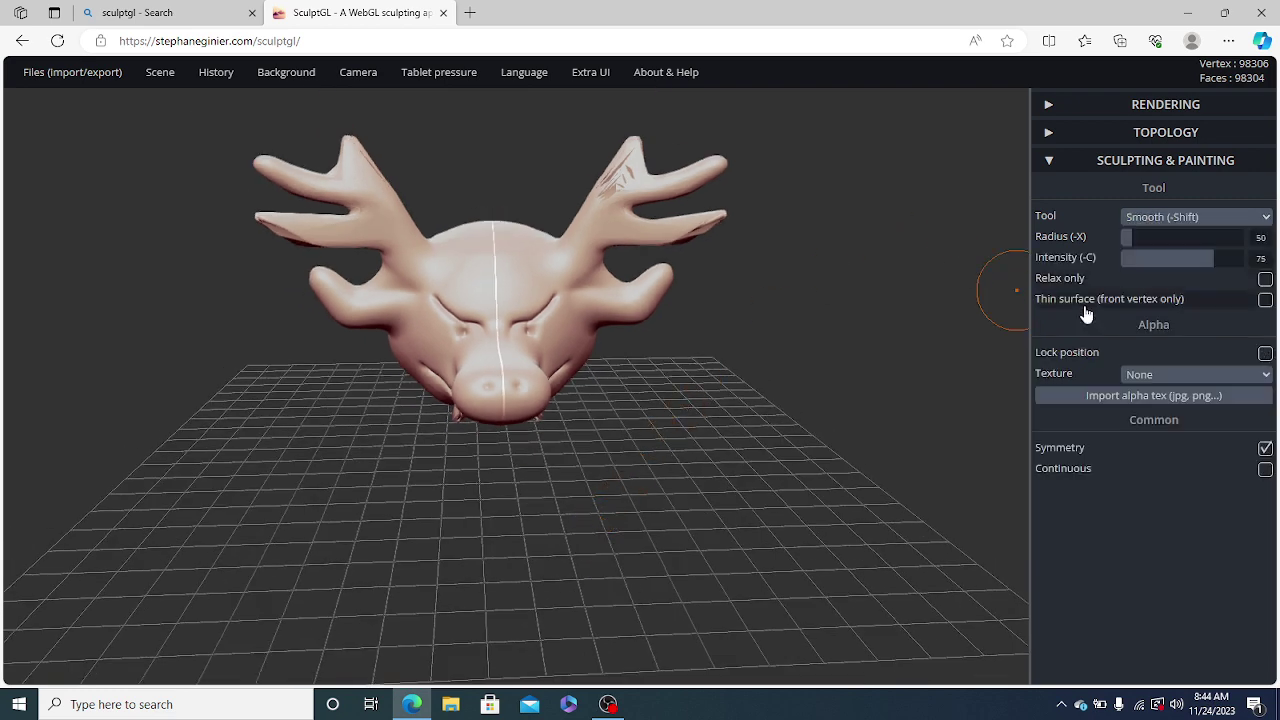
pyautogui.moveTo(749, 234); pyautogui.dragTo(775, 218)
pyautogui.moveTo(648, 205)
pyautogui.mouseDown()
pyautogui.moveTo(628, 175)
pyautogui.moveTo(577, 184)
pyautogui.mouseUp()
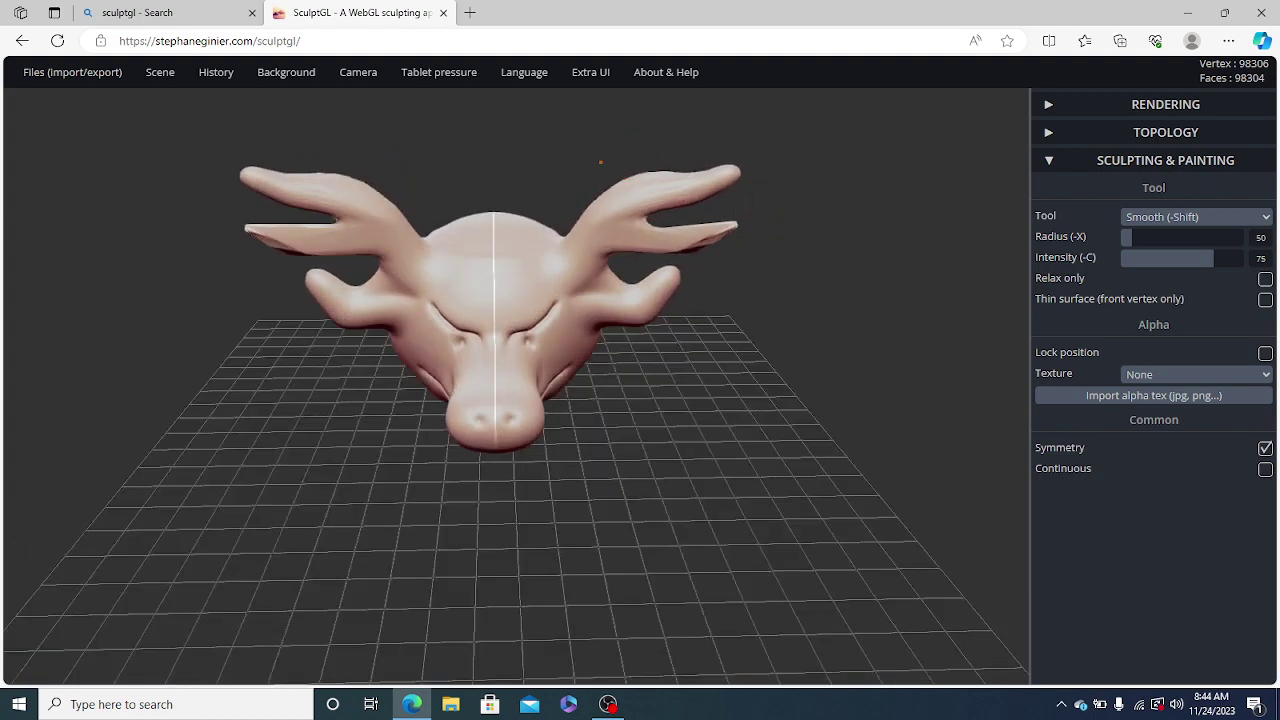
pyautogui.hotkey('ctrl', 'z')
pyautogui.hotkey('ctrl', 'z')
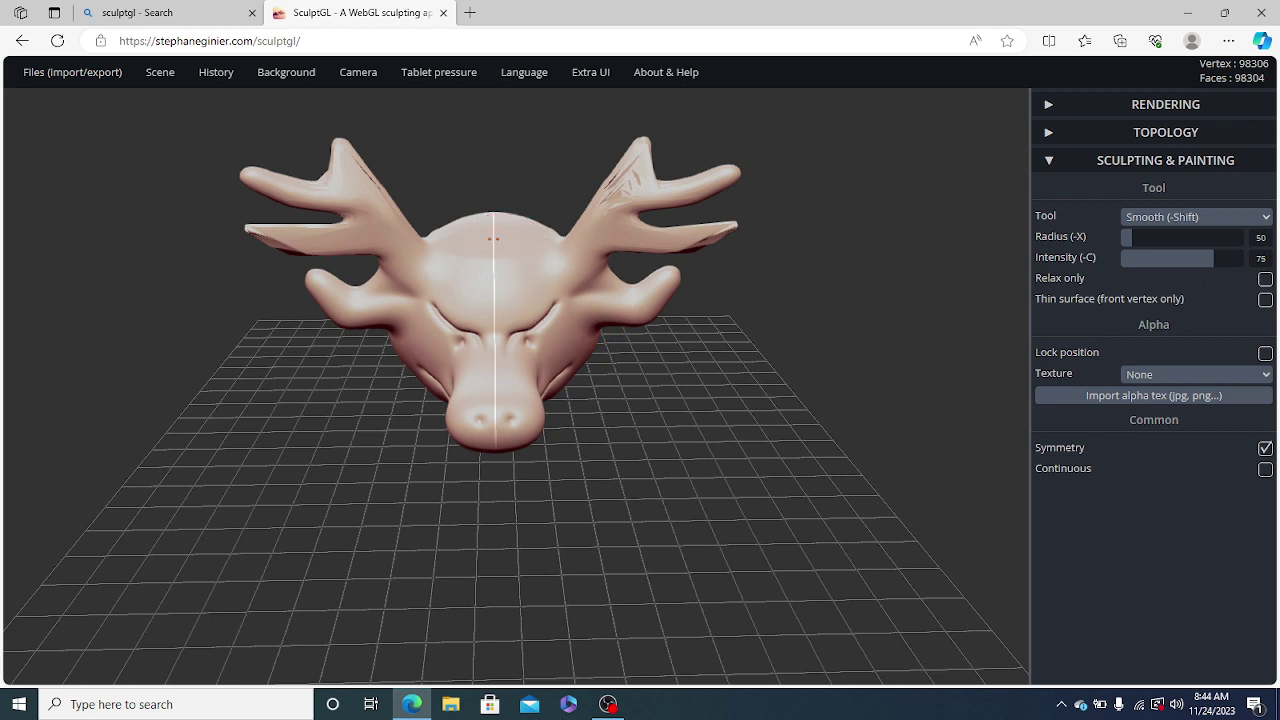
pyautogui.moveTo(498, 300); pyautogui.dragTo(516, 332)
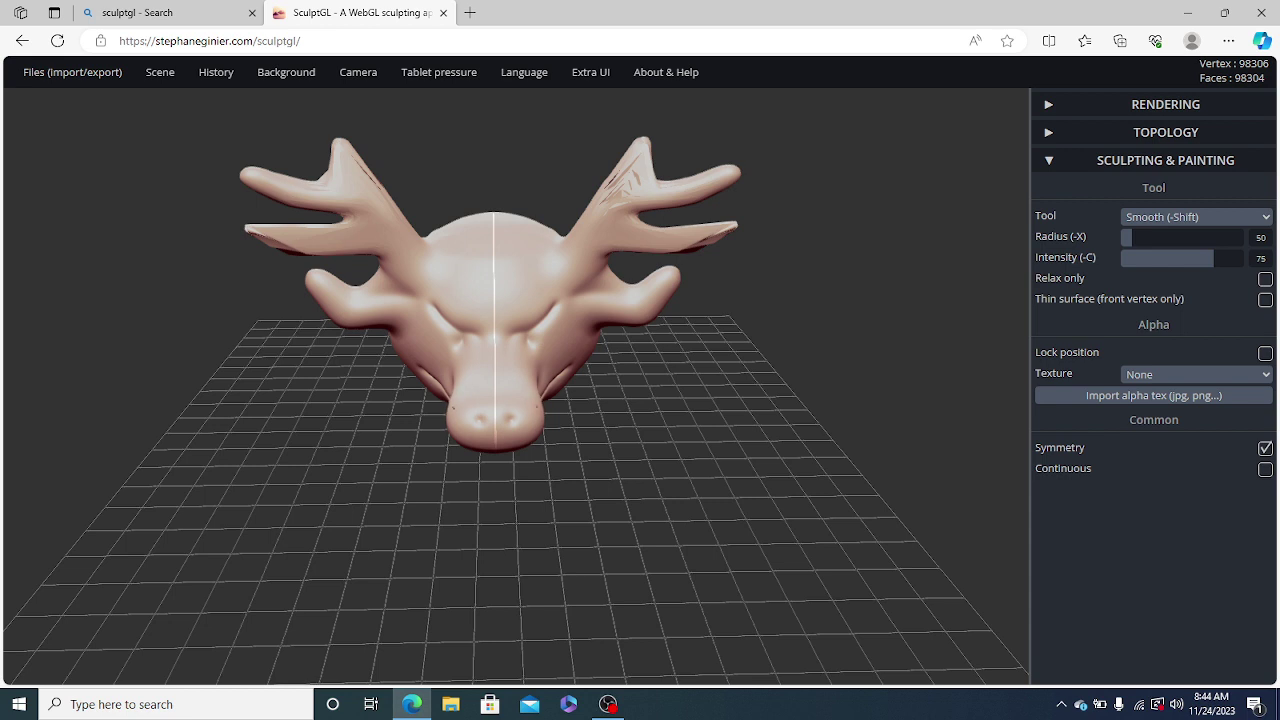
pyautogui.moveTo(542, 334); pyautogui.dragTo(640, 323)
# Smooth the rough surface near the fork of the antlers with the Smooth tool at radius 50
pyautogui.moveTo(703, 242)
pyautogui.mouseDown()
pyautogui.moveTo(682, 245)
pyautogui.moveTo(672, 230)
pyautogui.moveTo(695, 234)
pyautogui.mouseUp()
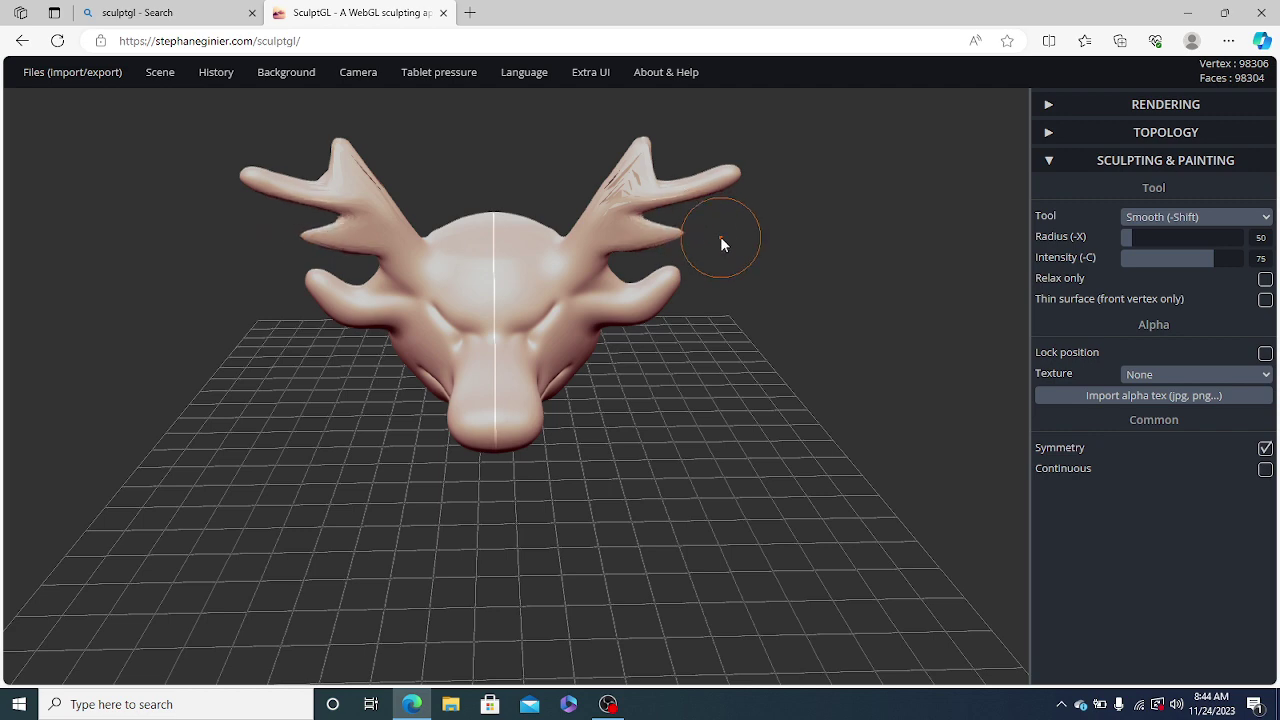
pyautogui.hotkey('ctrl', 'z')
pyautogui.moveTo(638, 198); pyautogui.dragTo(632, 184)
pyautogui.doubleClick(631, 181)
pyautogui.scroll(-3, 461, 422)
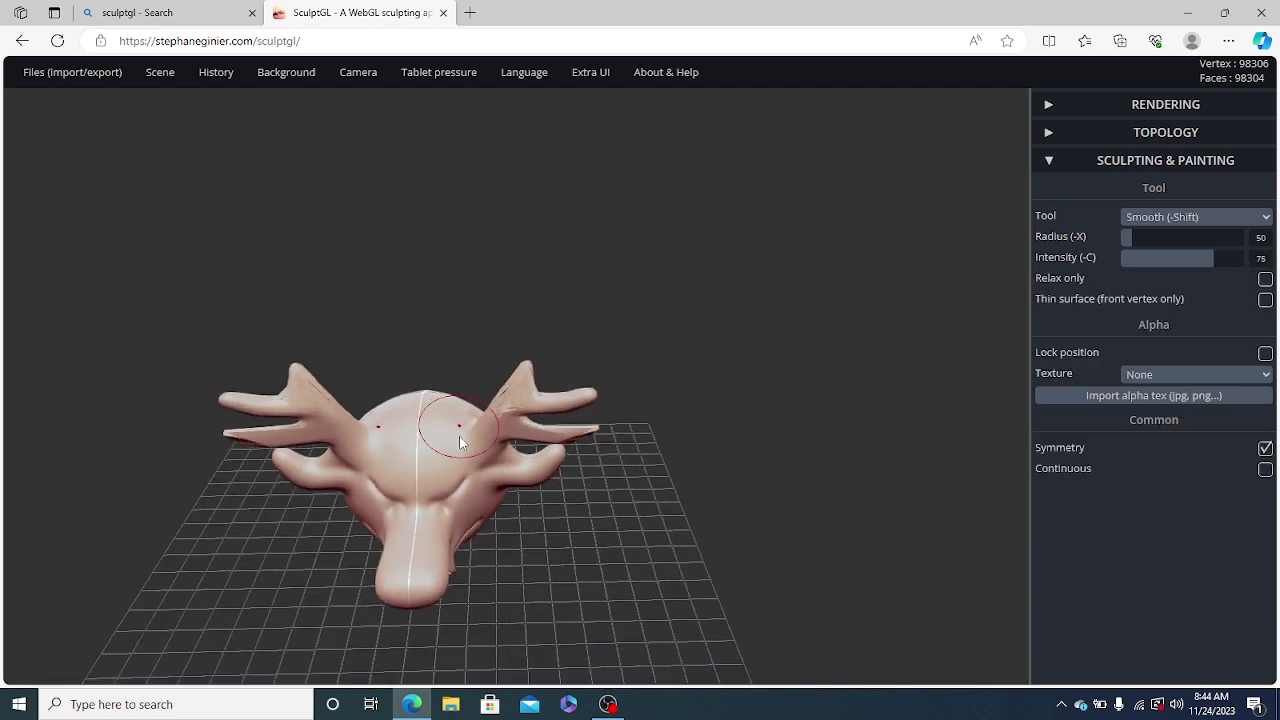
pyautogui.scroll(3, 372, 637)
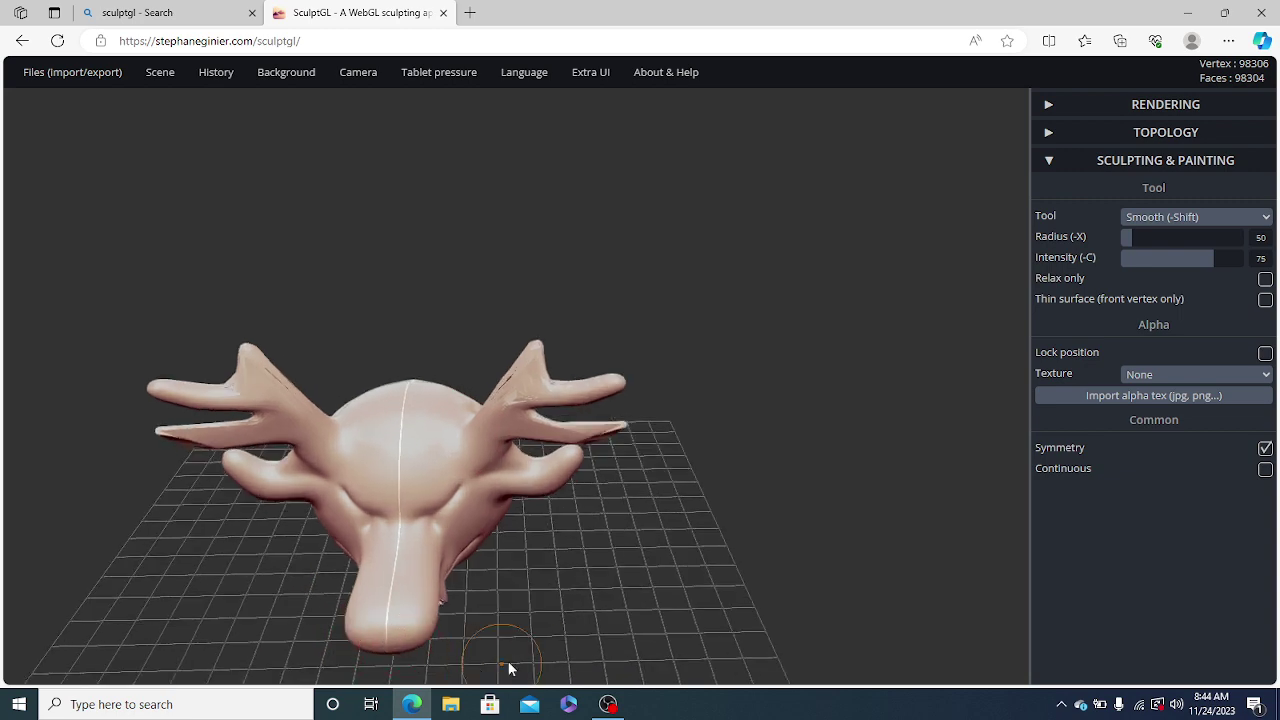
# Smooth the fangs beneath the snout with the Smooth tool at radius 50
pyautogui.moveTo(554, 657); pyautogui.dragTo(595, 613)
pyautogui.press('space')
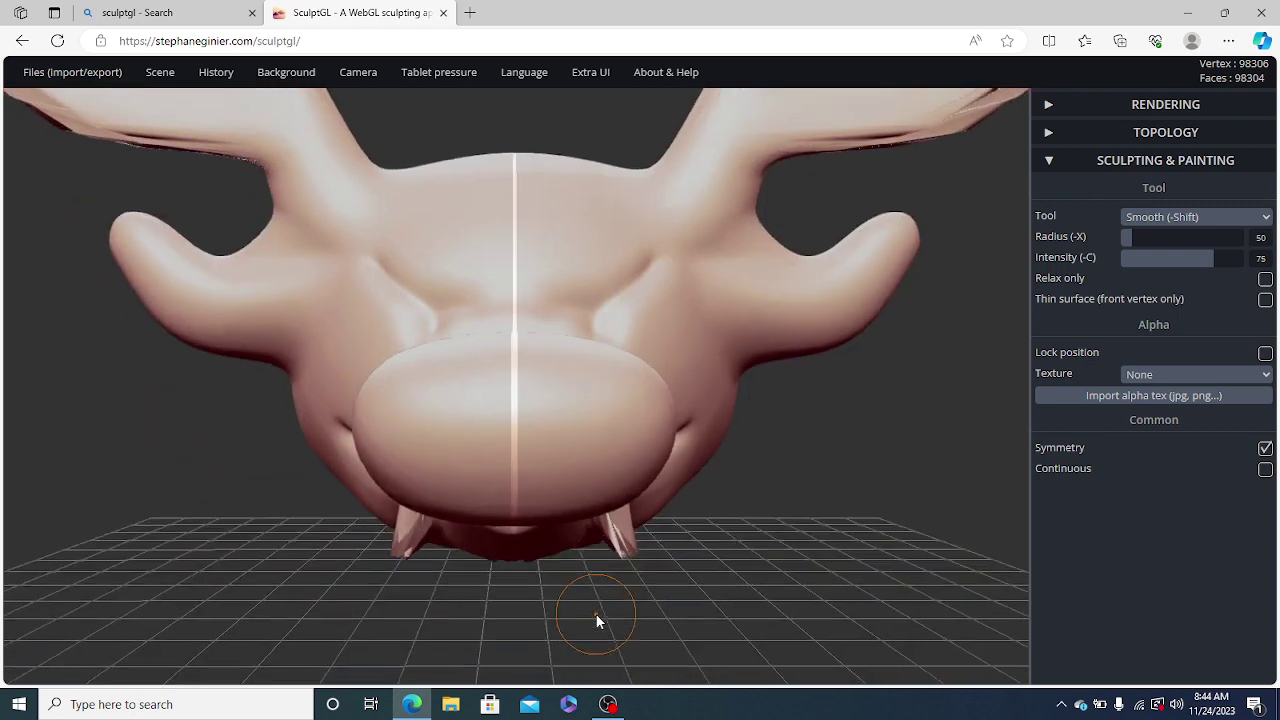
pyautogui.scroll(-3, 598, 556)
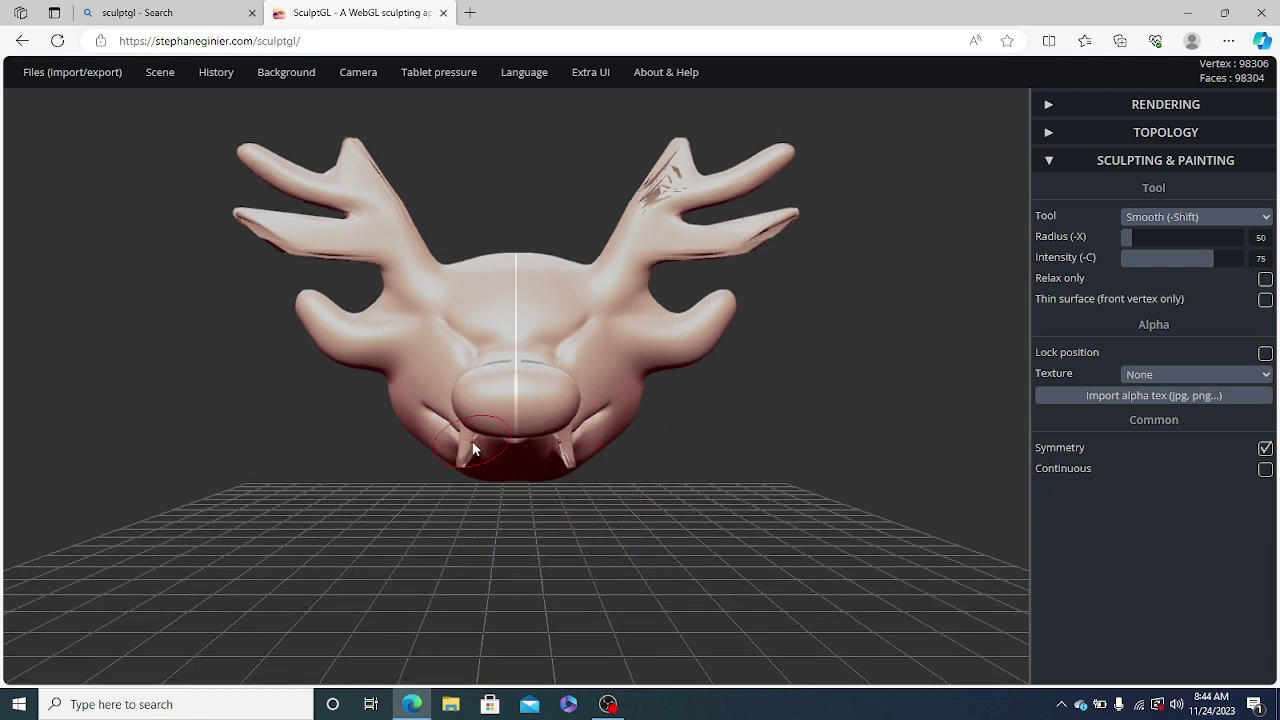
pyautogui.moveTo(420, 525); pyautogui.dragTo(464, 460, button='middle')
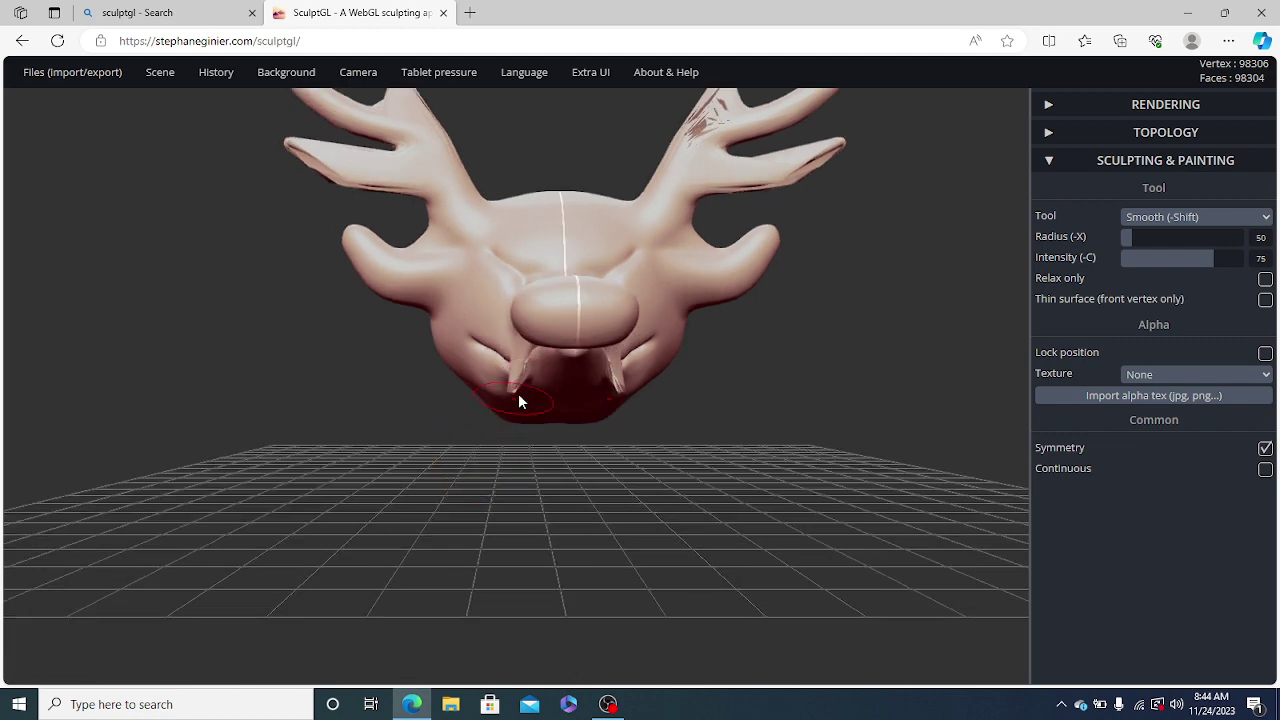
pyautogui.moveTo(521, 375); pyautogui.dragTo(523, 363)
pyautogui.scroll(-3, 573, 431)
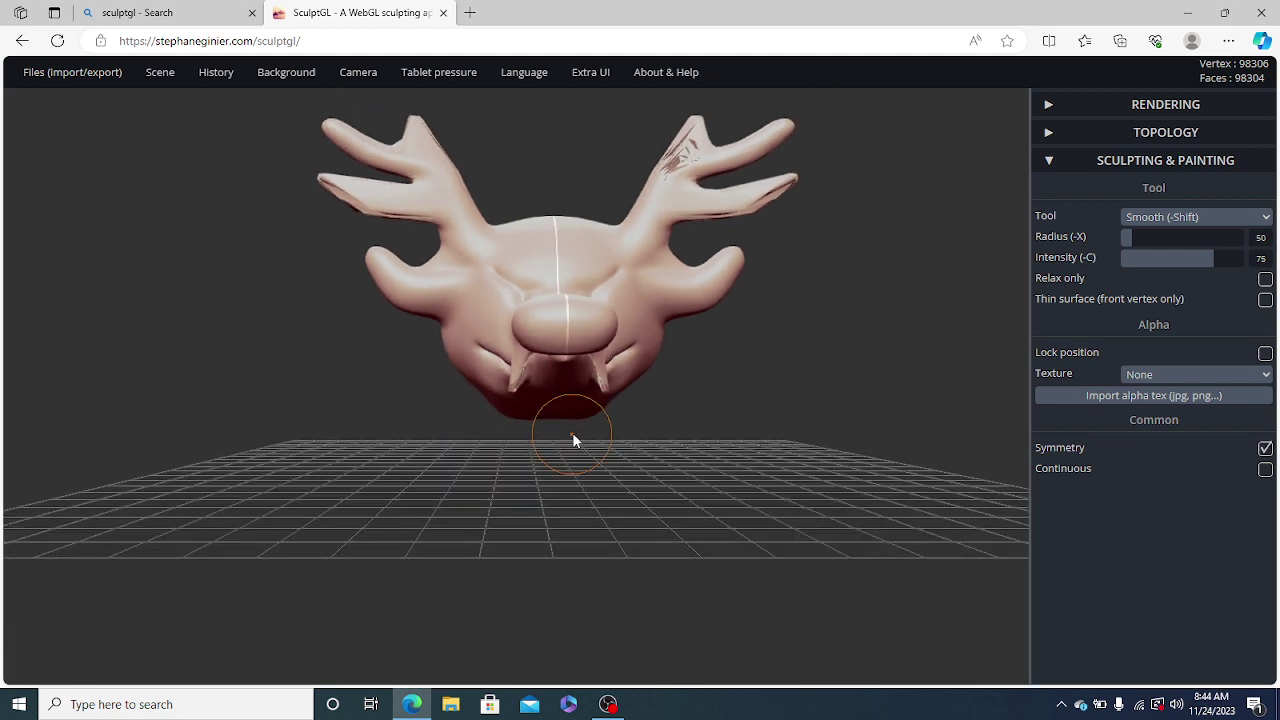
pyautogui.scroll(-2, 646, 404)
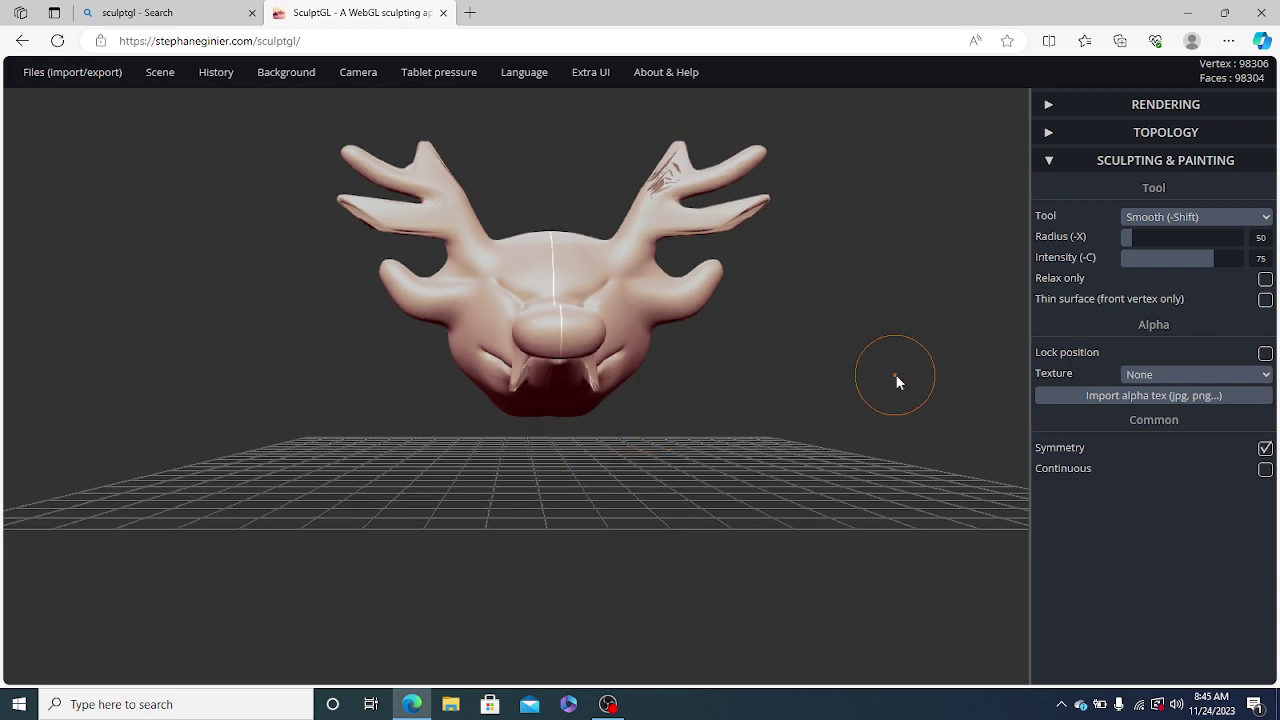
# Carve a slanted brow line above each eye with negative Crease strokes at radius 25 and intensity 75
pyautogui.click(1163, 222)
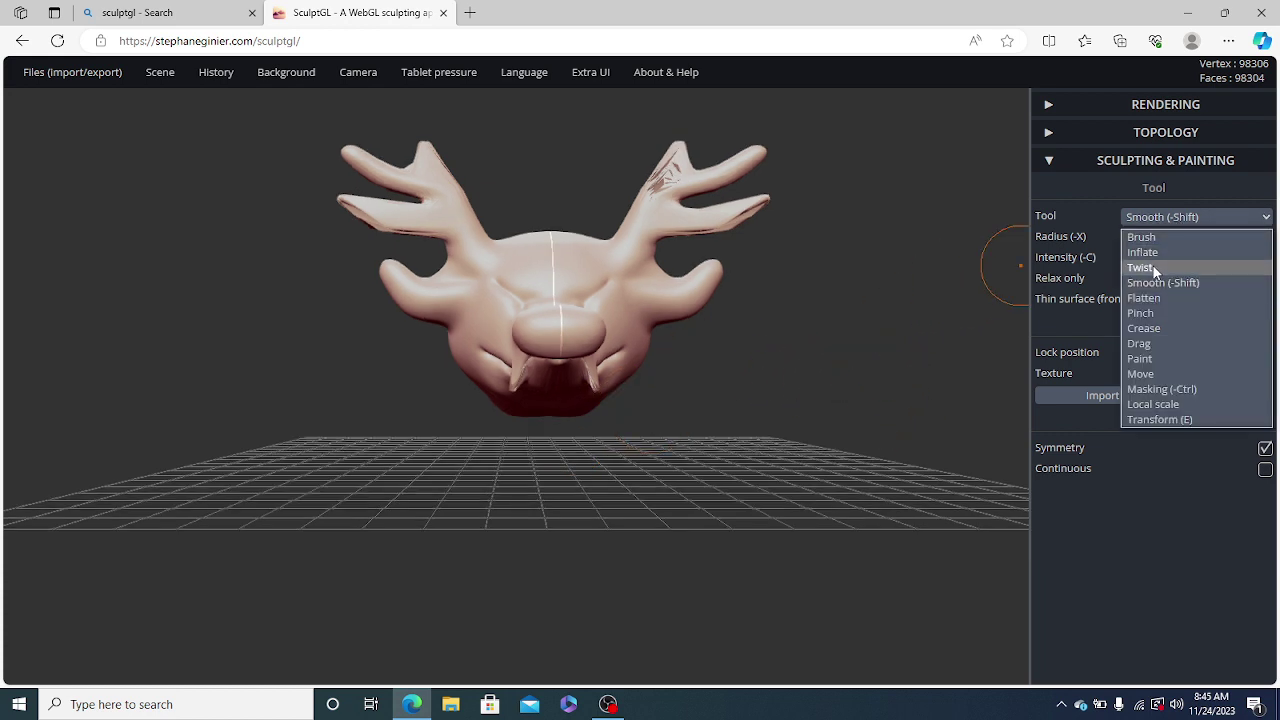
pyautogui.click(1144, 329)
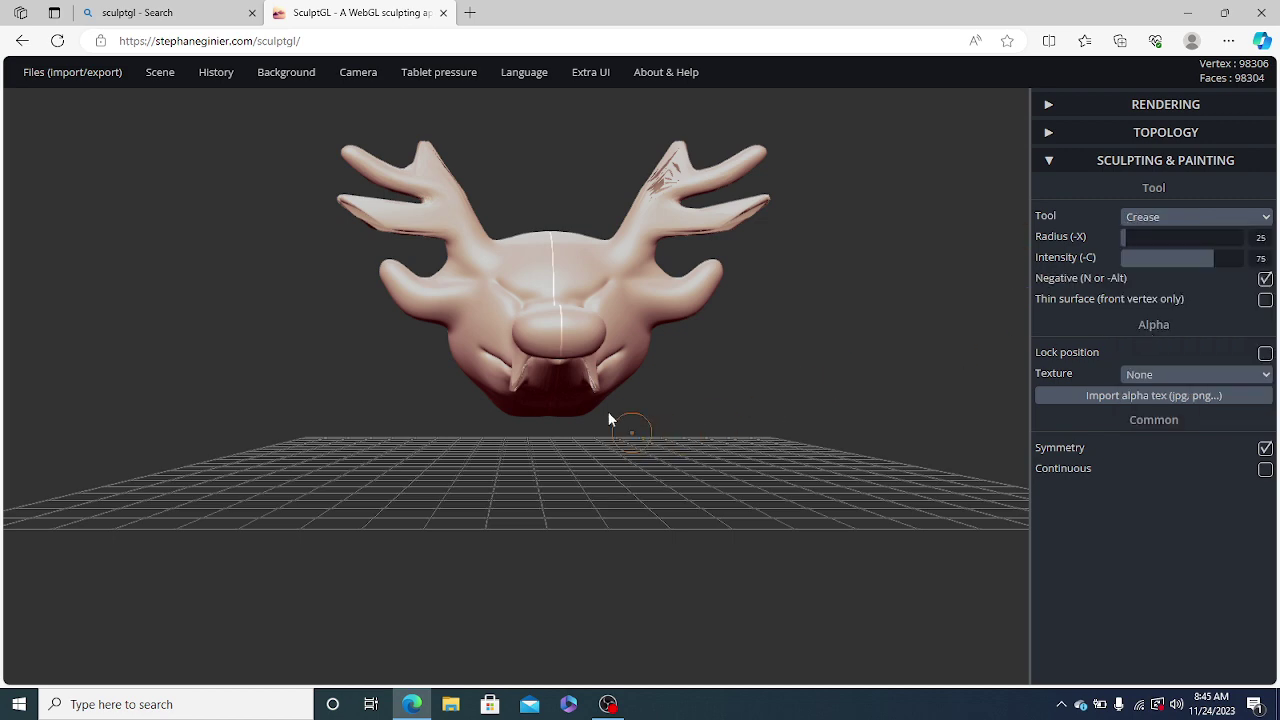
pyautogui.scroll(4, 602, 372)
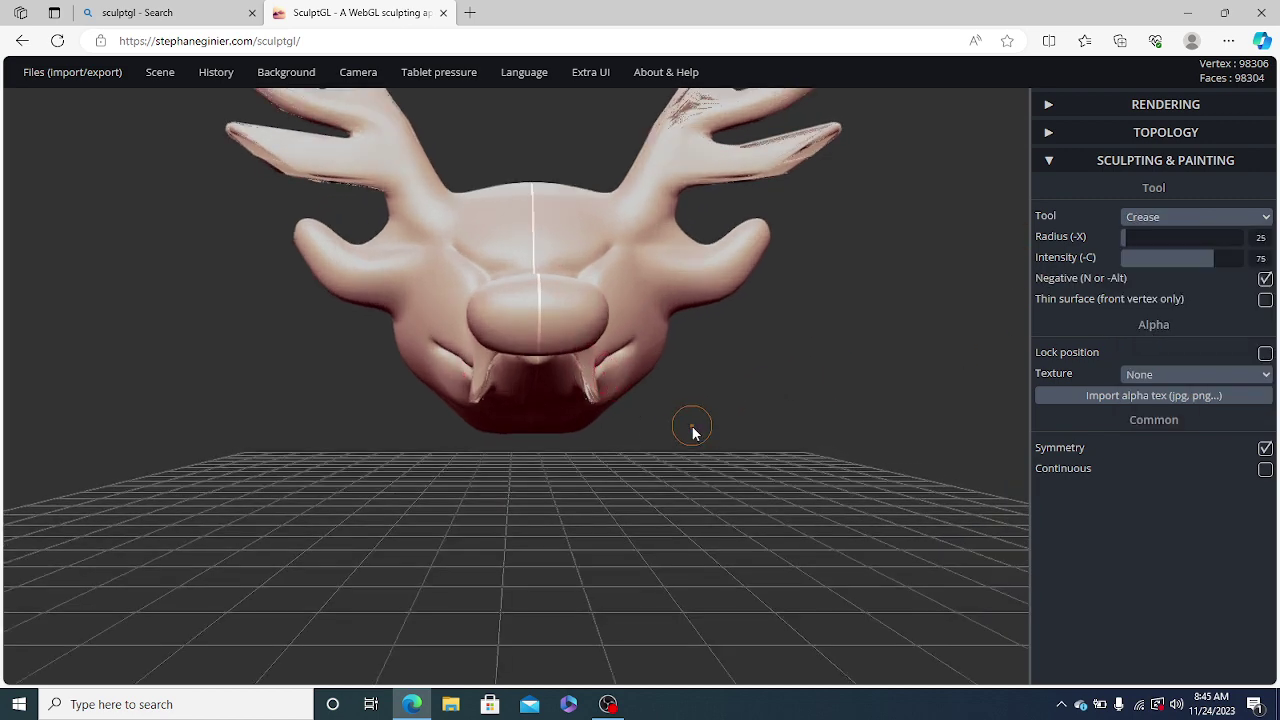
pyautogui.moveTo(693, 434); pyautogui.dragTo(688, 470)
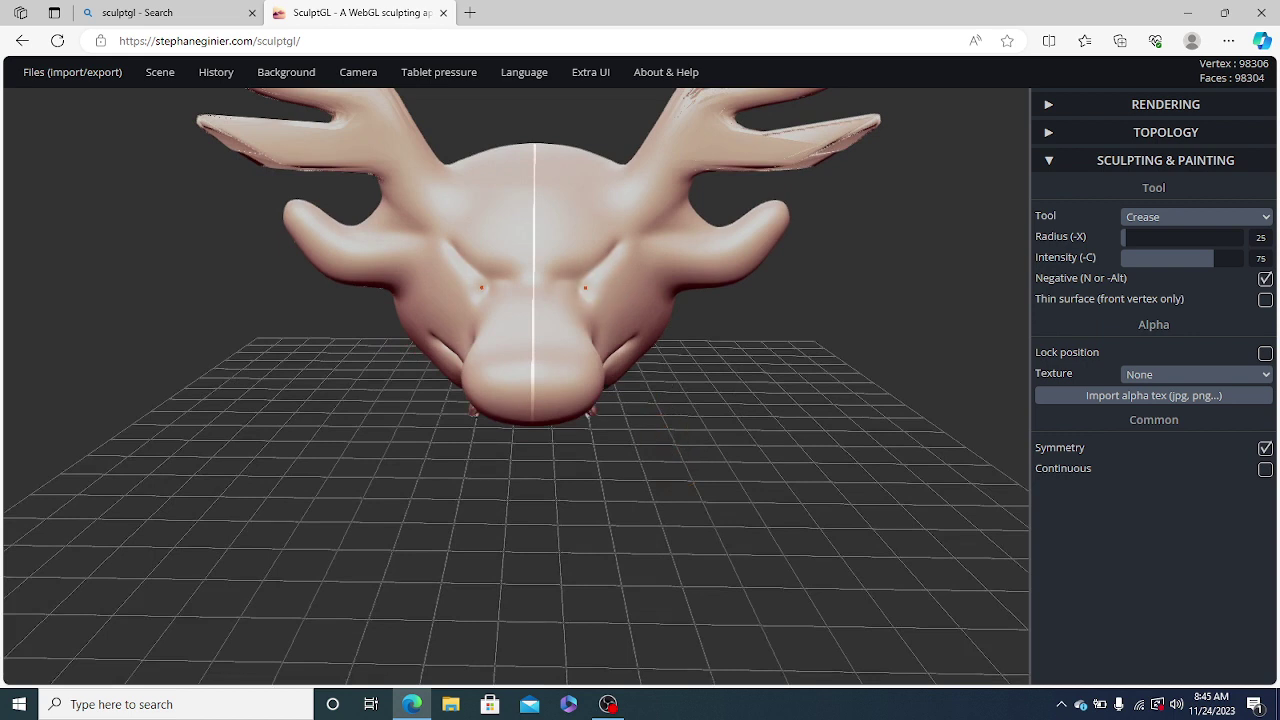
pyautogui.moveTo(585, 284)
pyautogui.mouseDown()
pyautogui.moveTo(618, 254)
pyautogui.moveTo(640, 190)
pyautogui.mouseUp()
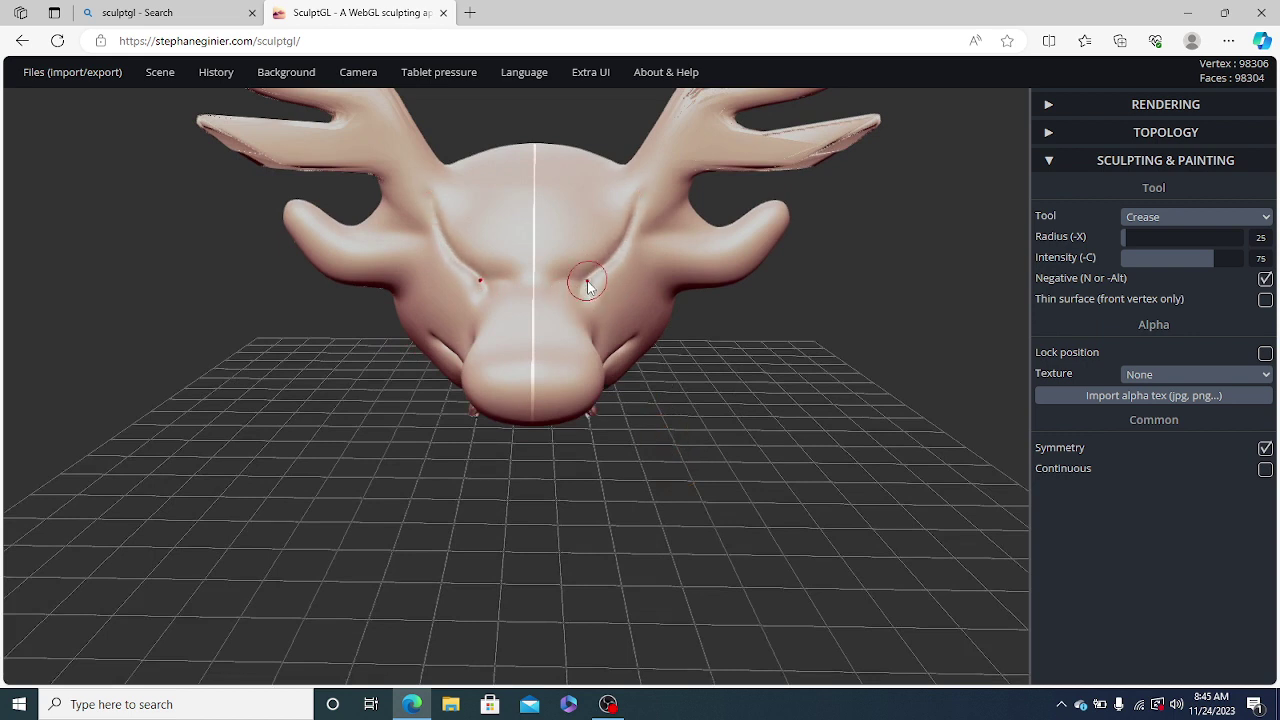
pyautogui.hotkey('ctrl', 'z')
pyautogui.moveTo(580, 286); pyautogui.dragTo(631, 220)
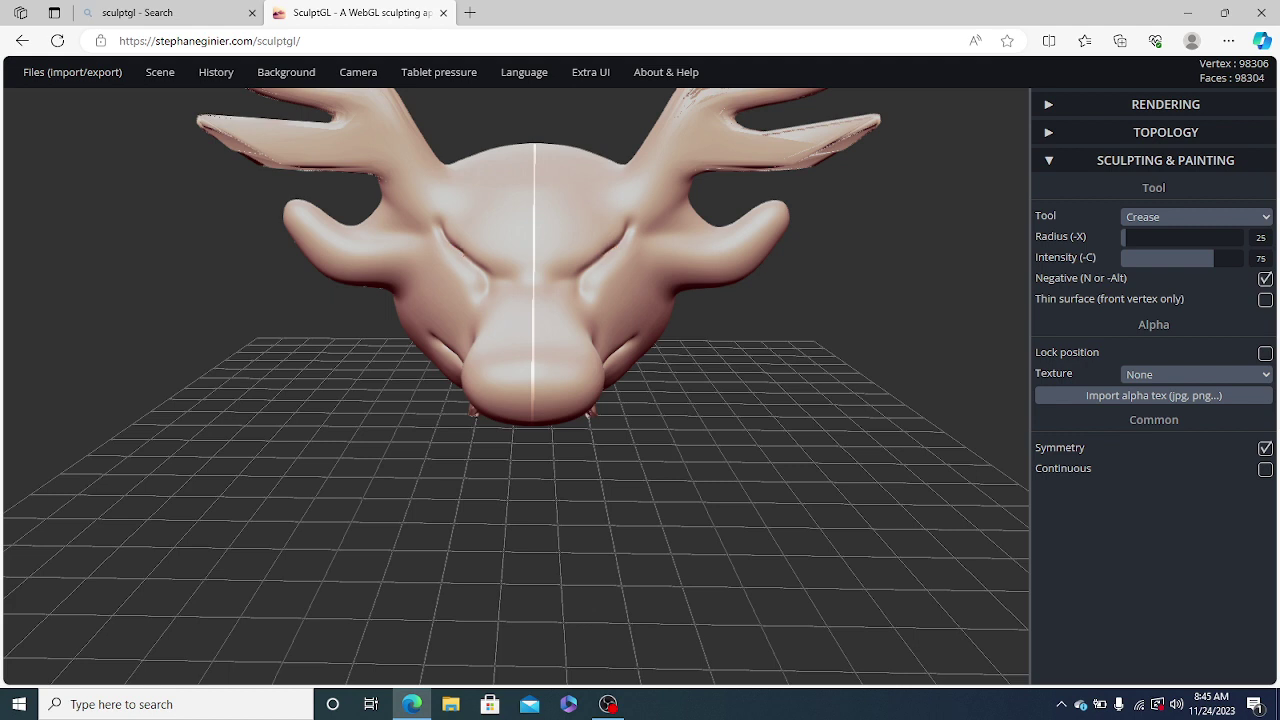
pyautogui.moveTo(589, 269)
pyautogui.mouseDown()
pyautogui.moveTo(583, 286)
pyautogui.moveTo(629, 227)
pyautogui.mouseUp()
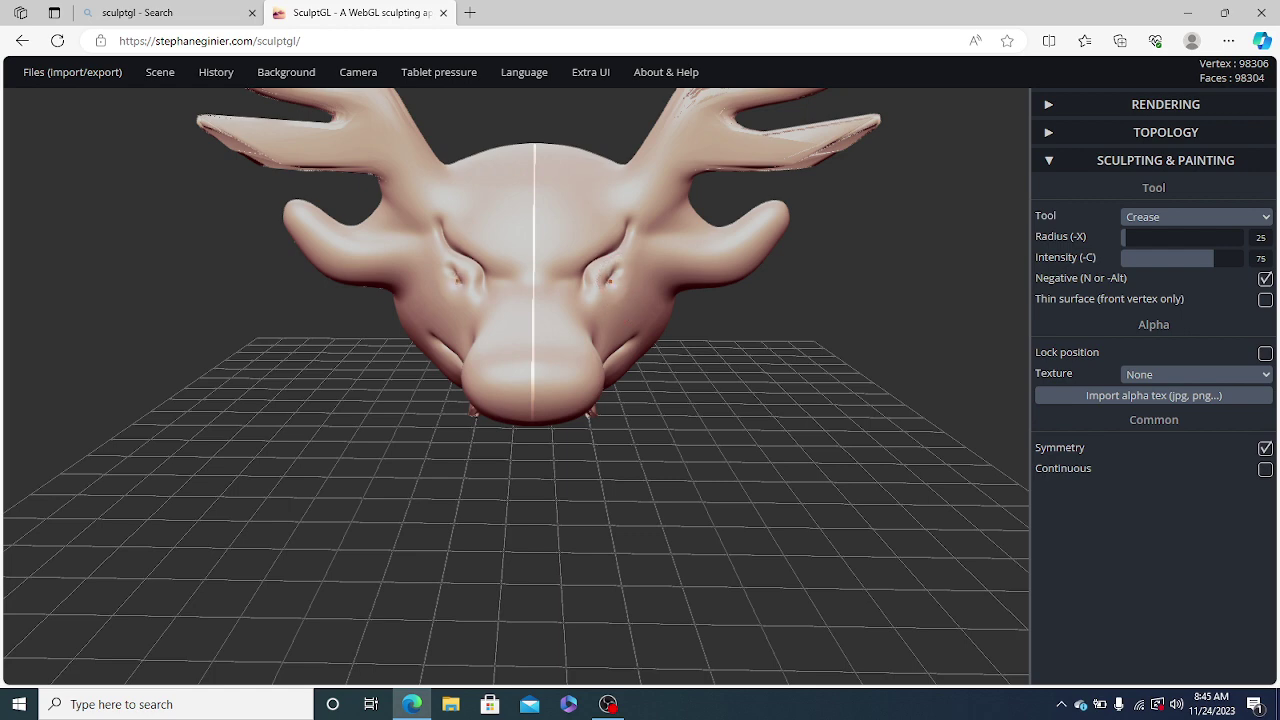
# Redo the small eye hollow beneath each brow line with negative Crease at radius 25
pyautogui.moveTo(783, 372)
pyautogui.mouseDown()
pyautogui.moveTo(763, 390)
pyautogui.moveTo(732, 383)
pyautogui.mouseUp()
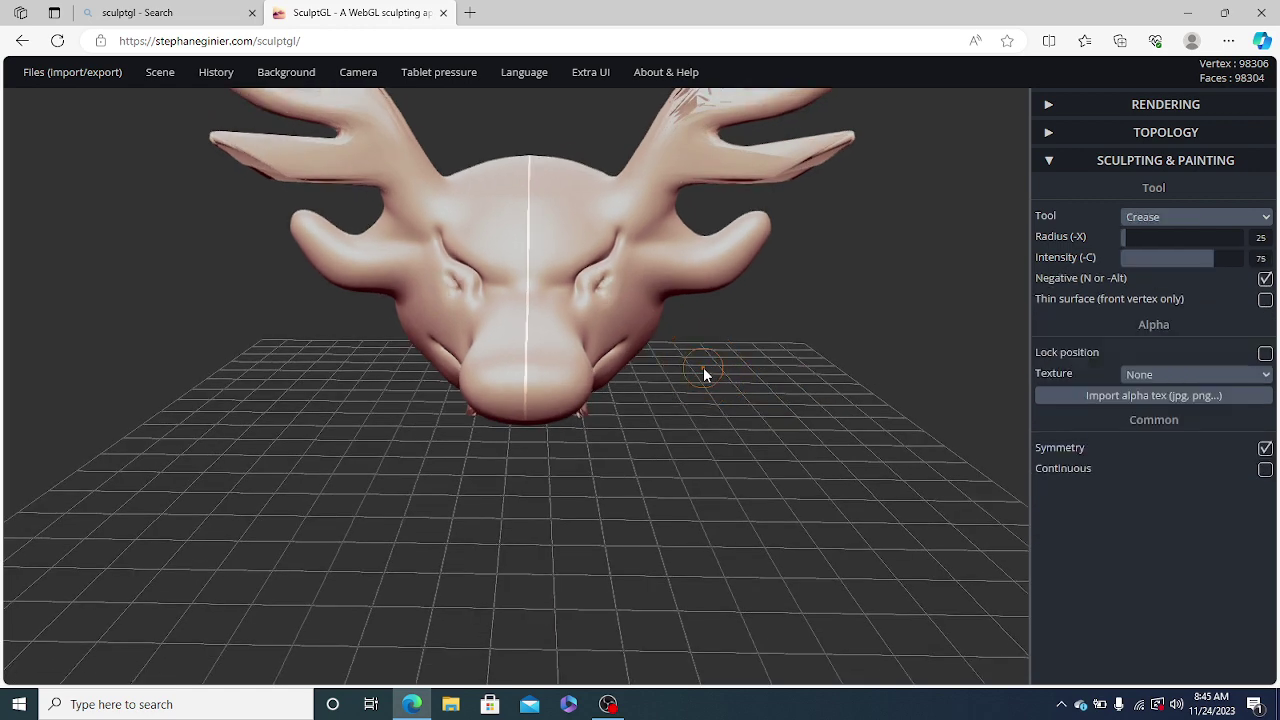
pyautogui.hotkey('ctrl', 'z')
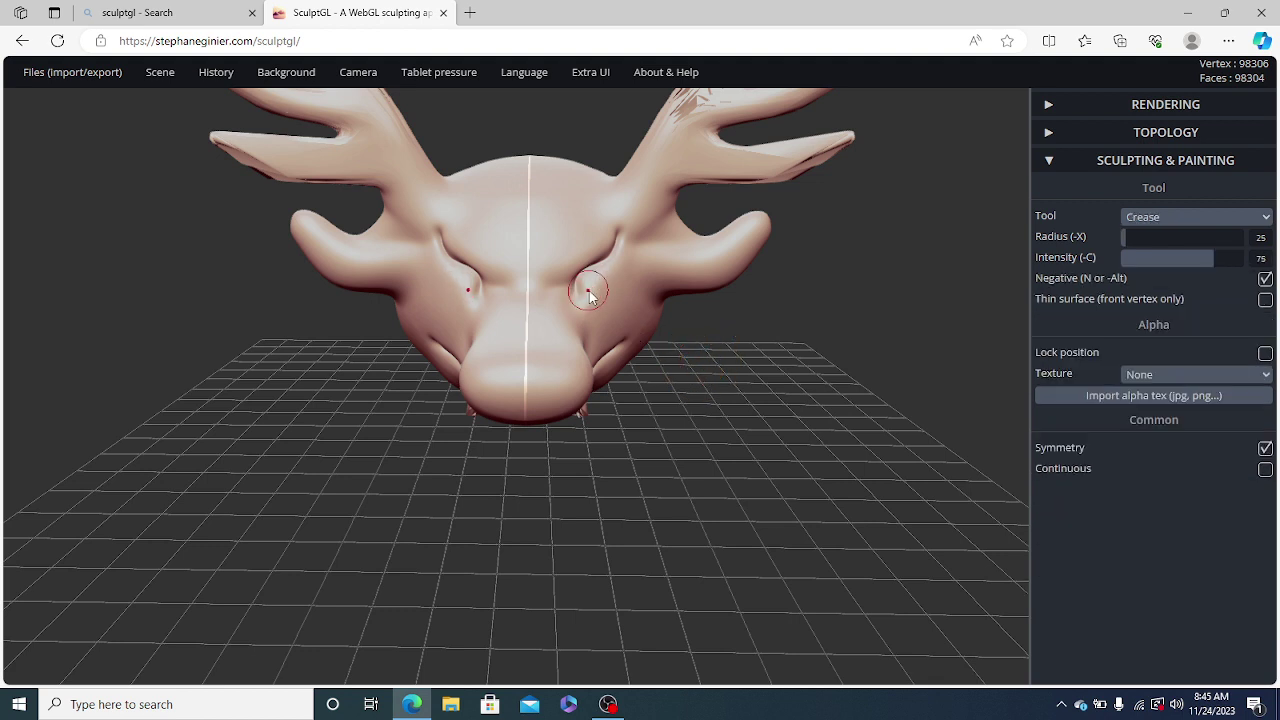
pyautogui.click(597, 291)
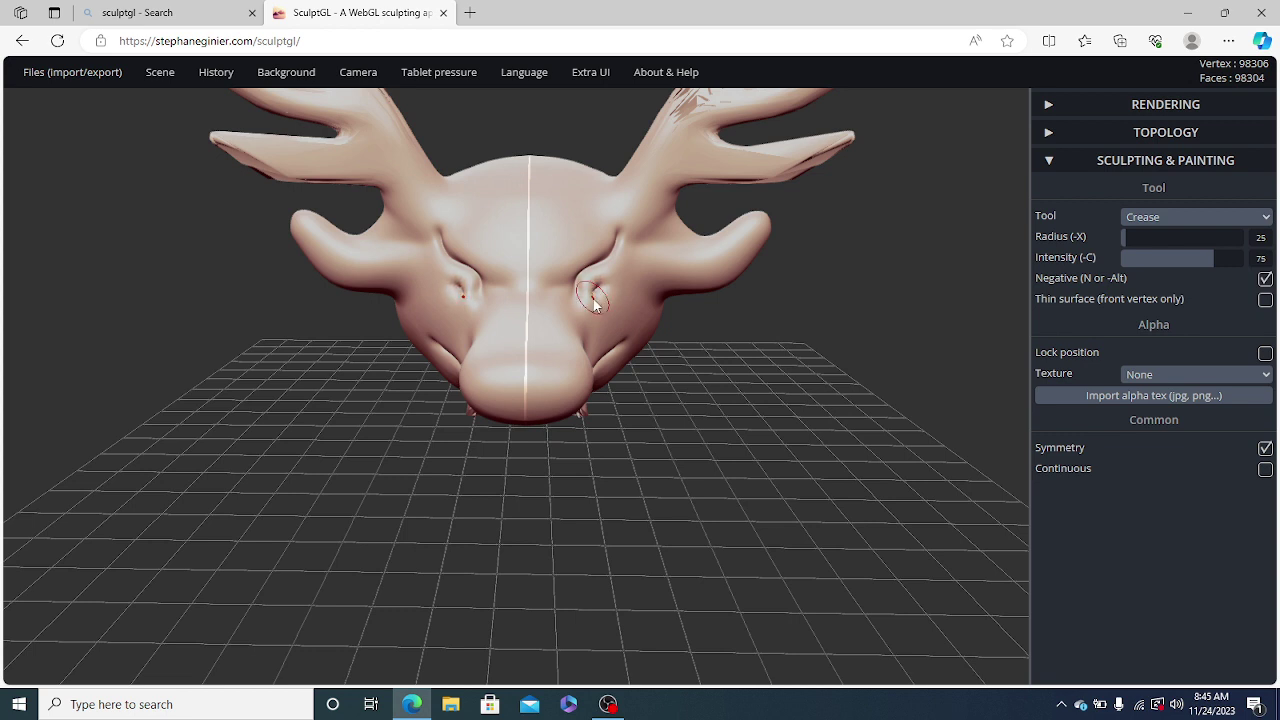
pyautogui.scroll(-1, 711, 383)
pyautogui.scroll(1, 711, 383)
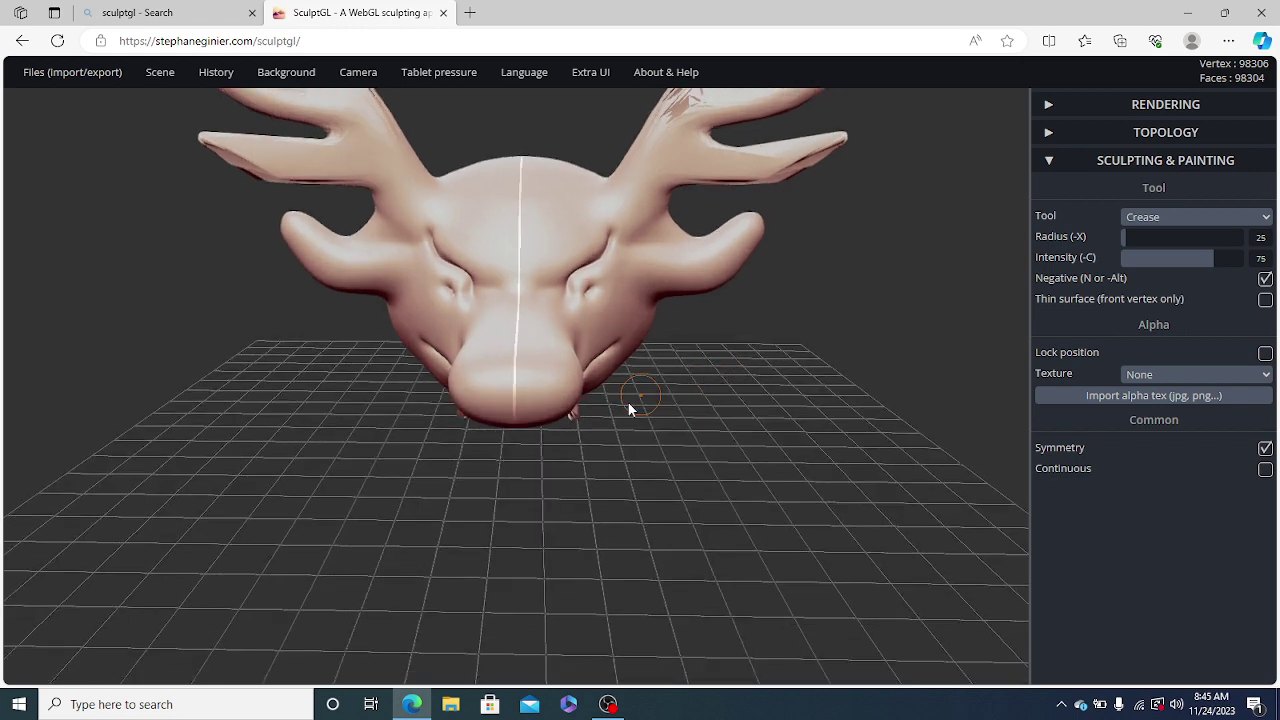
# Carve two nostrils and their outer grooves into the front of the snout with Crease at radius 25
pyautogui.moveTo(532, 373); pyautogui.dragTo(533, 374)
pyautogui.moveTo(534, 374)
pyautogui.mouseDown()
pyautogui.moveTo(555, 392)
pyautogui.moveTo(571, 376)
pyautogui.mouseUp()
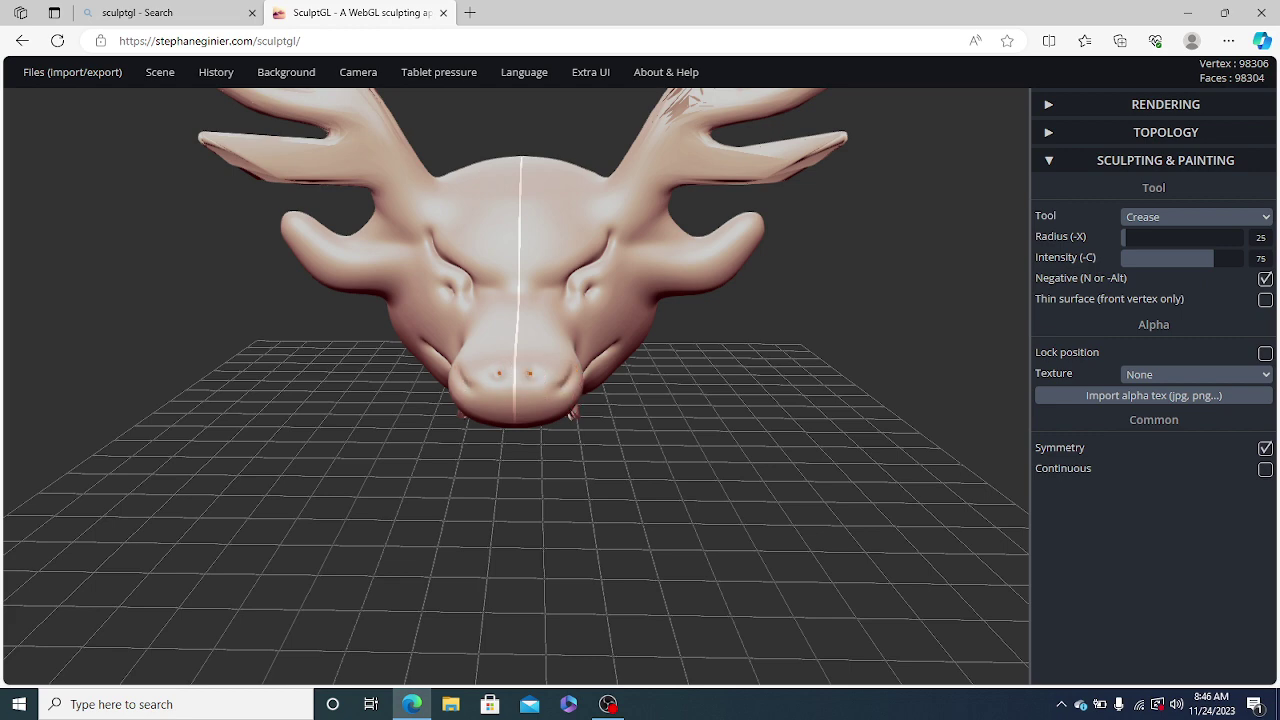
pyautogui.scroll(-3, 735, 495)
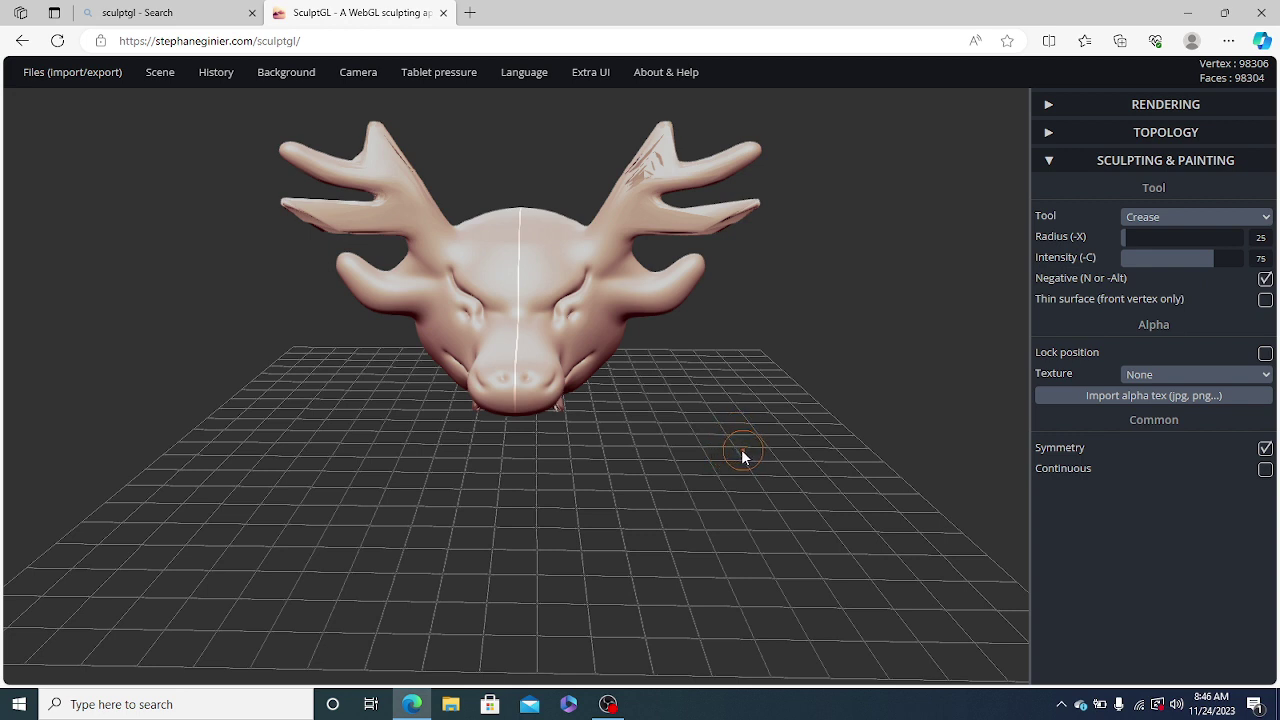
# Paint the whole head, ears and antlers red #ff6a56 with the Paint tool at radius 50 and intensity 75
pyautogui.click(1145, 219)
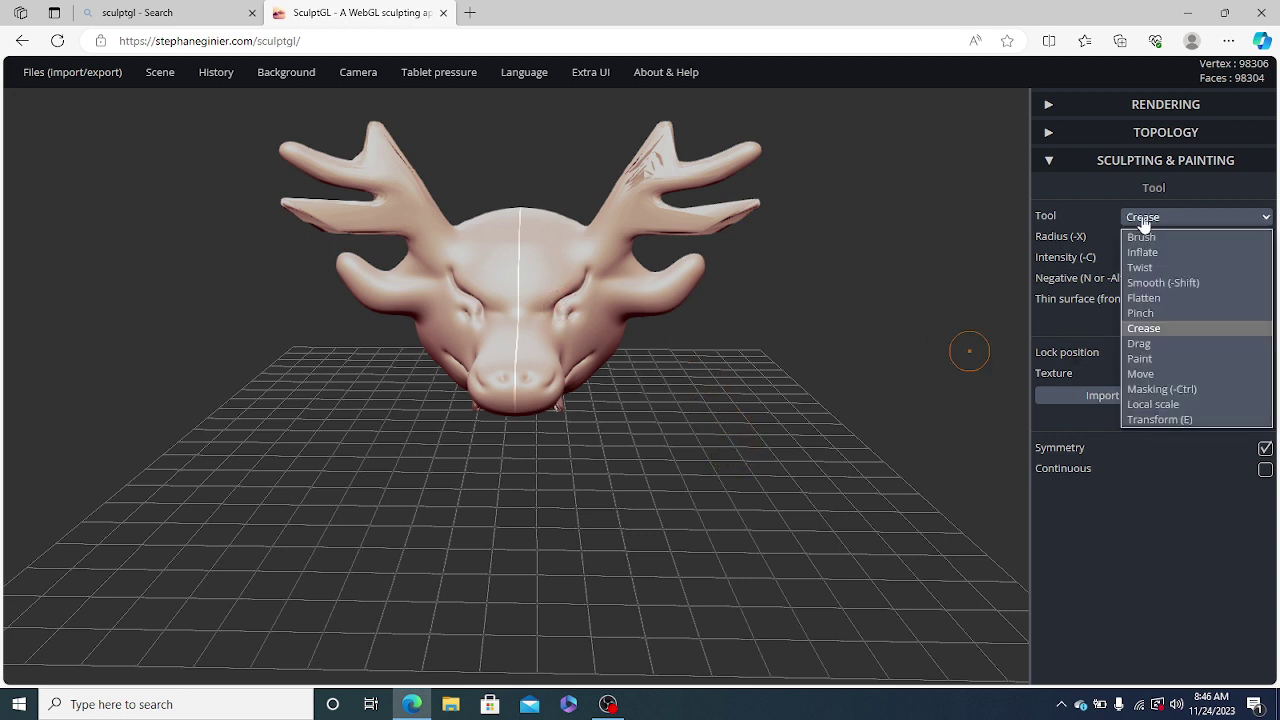
pyautogui.click(1139, 359)
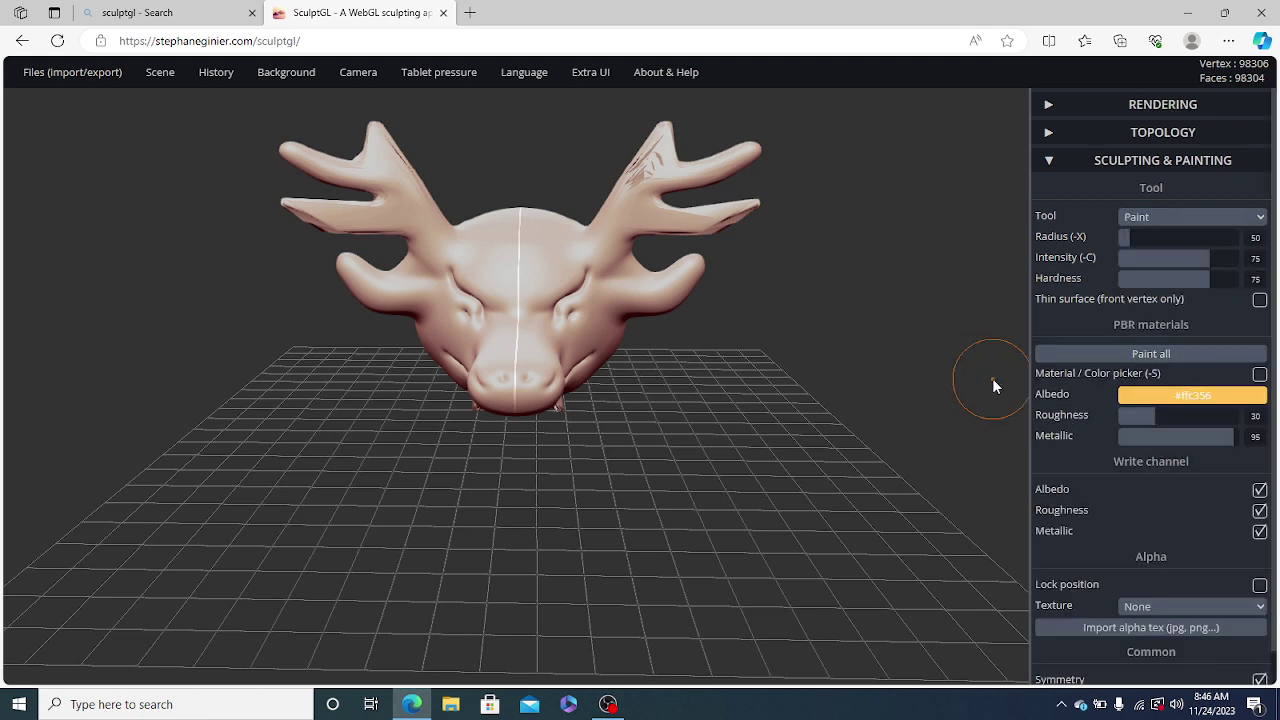
pyautogui.click(1155, 393)
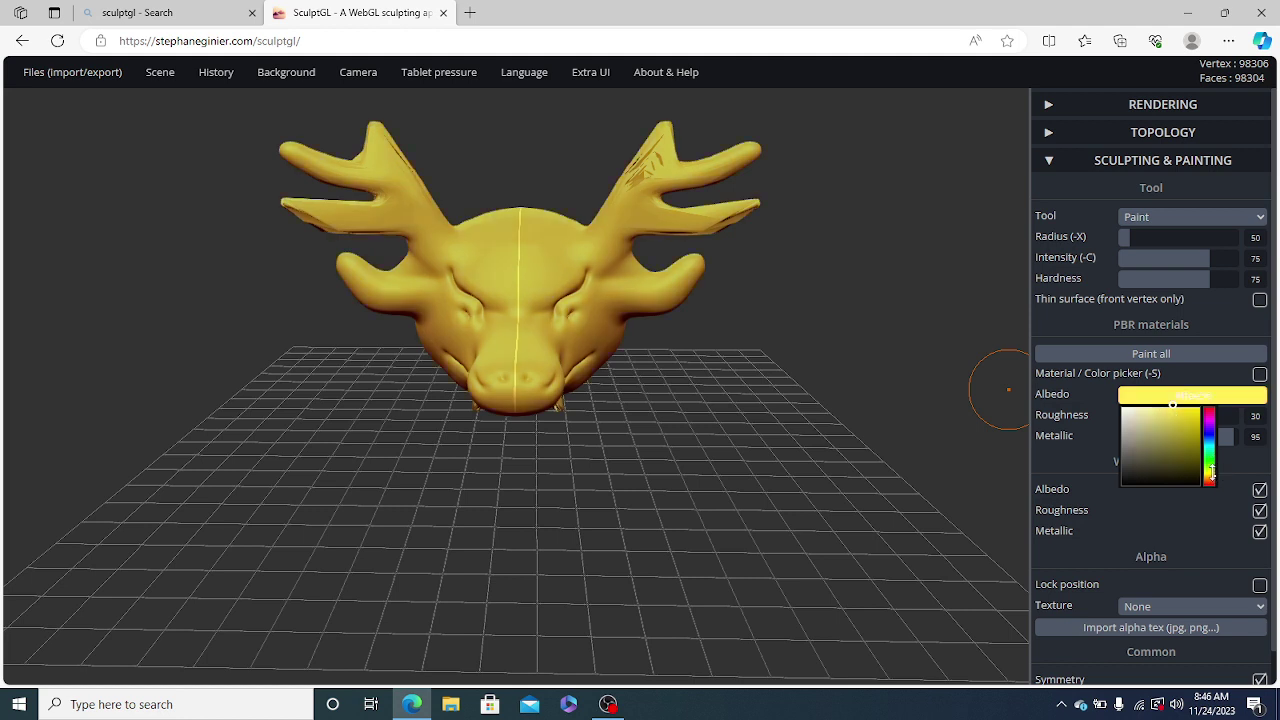
pyautogui.moveTo(1210, 465)
pyautogui.mouseDown()
pyautogui.moveTo(1210, 448)
pyautogui.moveTo(1211, 480)
pyautogui.moveTo(1211, 428)
pyautogui.moveTo(1211, 481)
pyautogui.mouseUp()
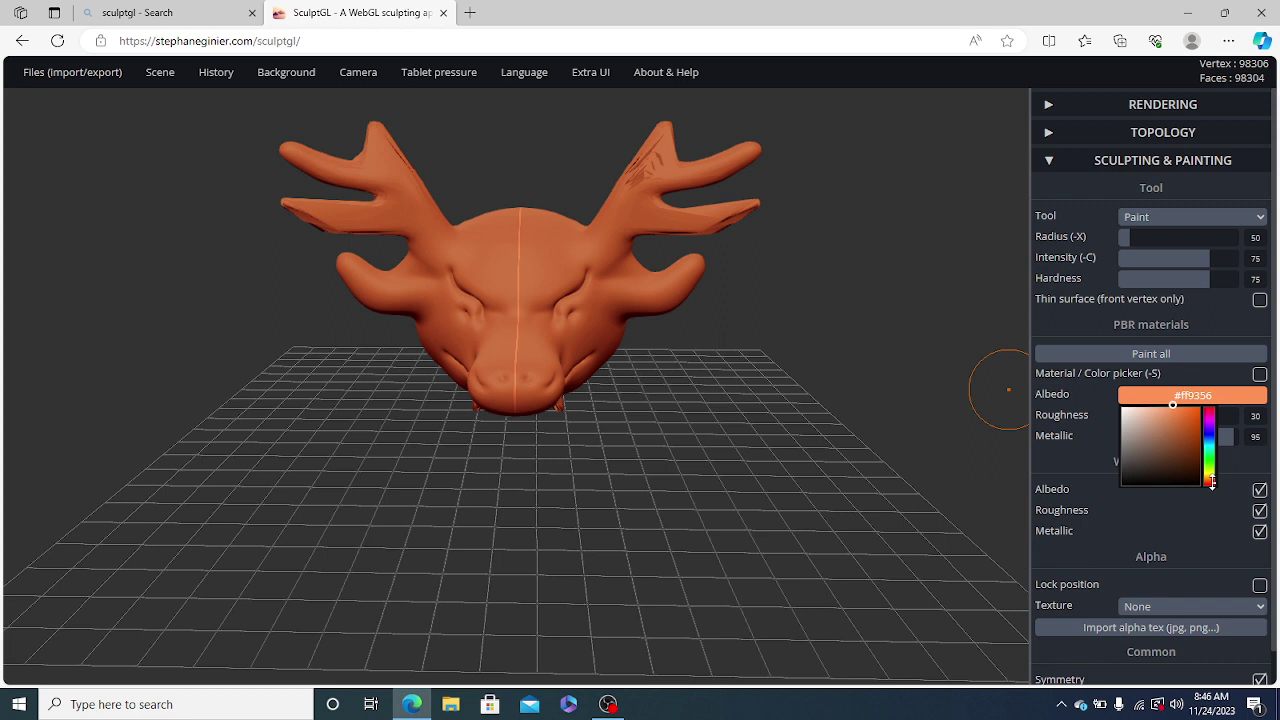
pyautogui.moveTo(1211, 481); pyautogui.dragTo(1215, 493)
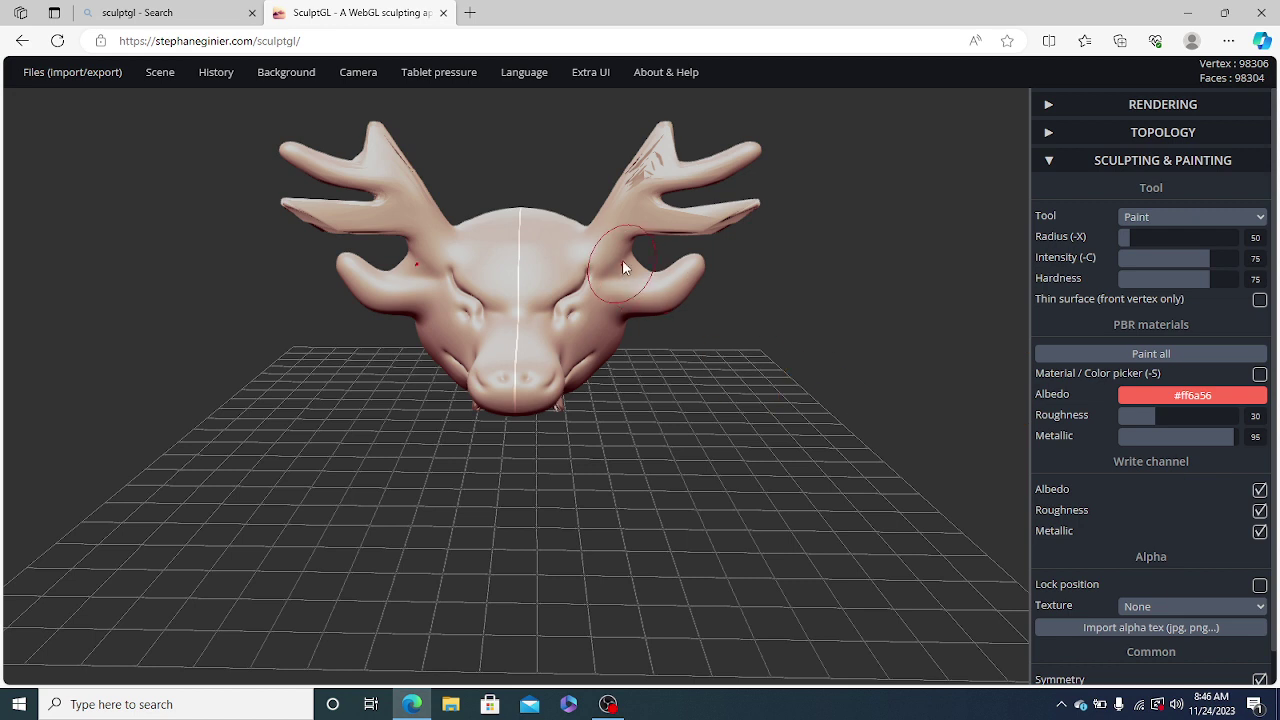
pyautogui.moveTo(622, 262)
pyautogui.mouseDown()
pyautogui.moveTo(565, 248)
pyautogui.moveTo(640, 222)
pyautogui.moveTo(700, 160)
pyautogui.moveTo(660, 132)
pyautogui.moveTo(740, 155)
pyautogui.moveTo(720, 215)
pyautogui.mouseUp()
pyautogui.moveTo(365, 247)
pyautogui.mouseDown()
pyautogui.moveTo(375, 290)
pyautogui.moveTo(475, 228)
pyautogui.moveTo(449, 210)
pyautogui.mouseUp()
pyautogui.moveTo(455, 345)
pyautogui.mouseDown()
pyautogui.moveTo(578, 352)
pyautogui.moveTo(516, 380)
pyautogui.moveTo(516, 350)
pyautogui.mouseUp()
pyautogui.click(692, 264)
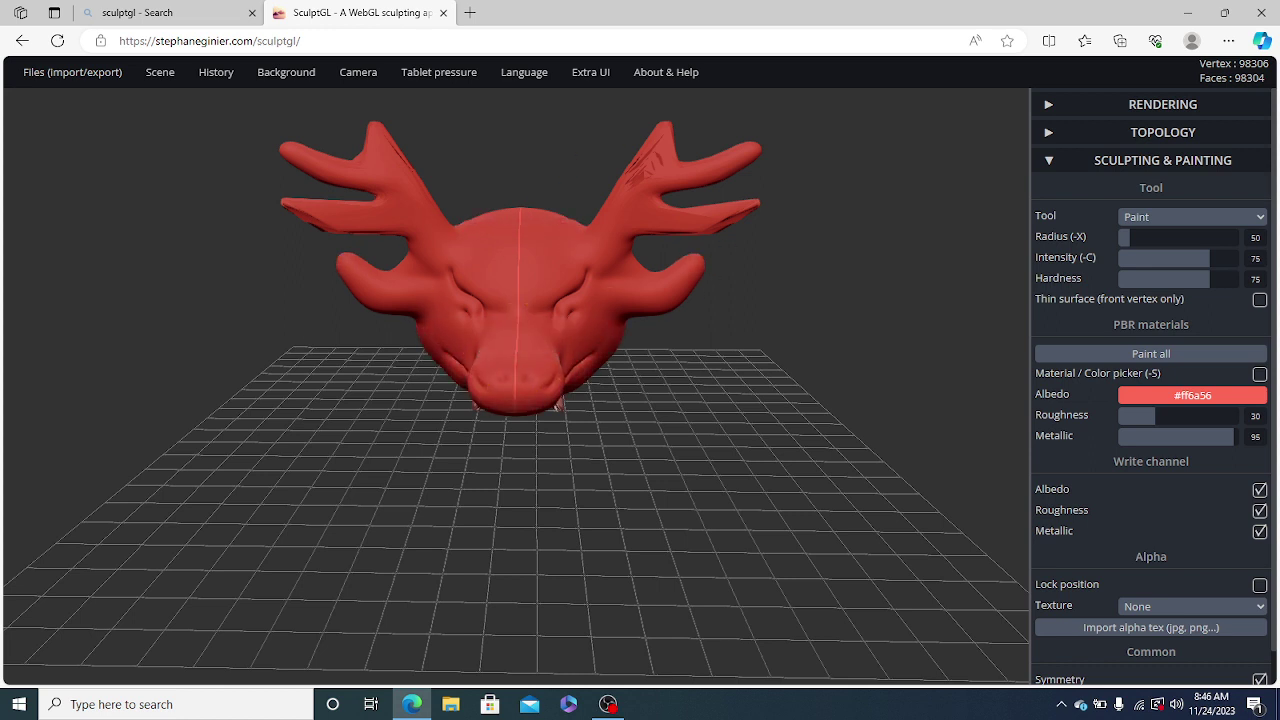
# Set the paint albedo to #191818, try a radius 50 stroke over the eyes, and undo that stroke
pyautogui.click(1150, 395)
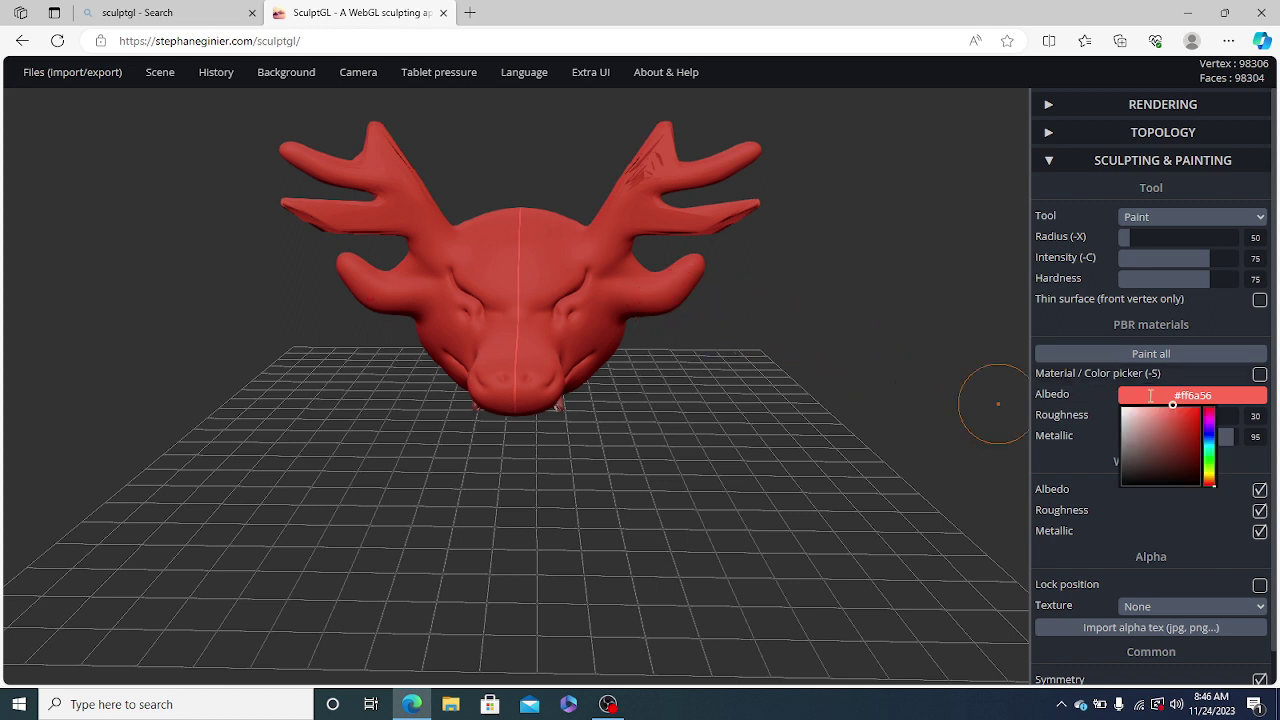
pyautogui.click(1127, 481)
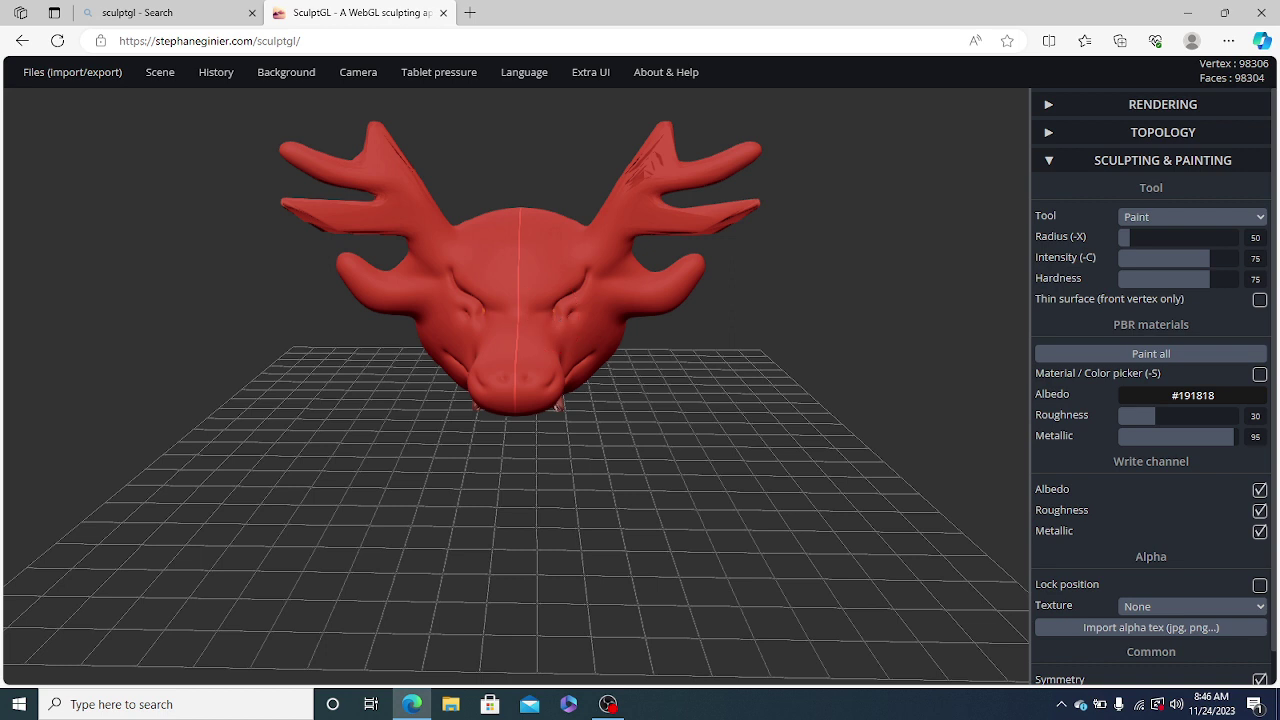
pyautogui.moveTo(556, 304); pyautogui.dragTo(562, 300)
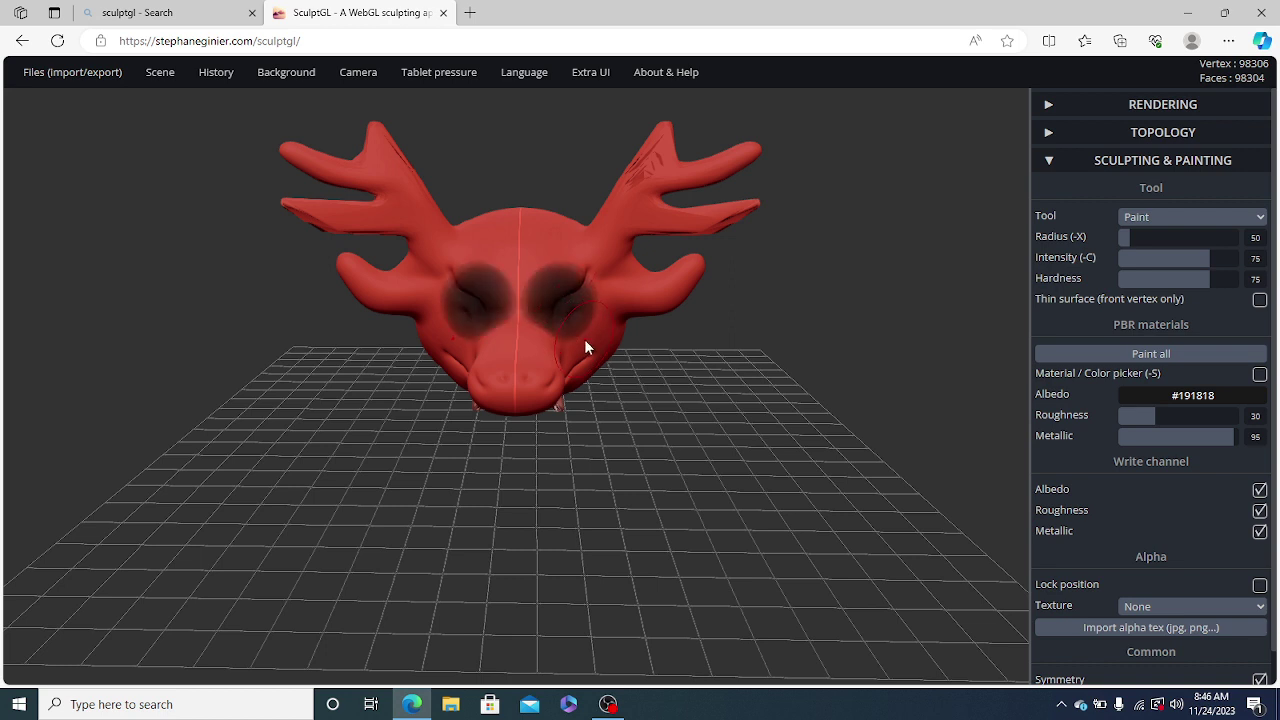
pyautogui.hotkey('ctrl', 'z')
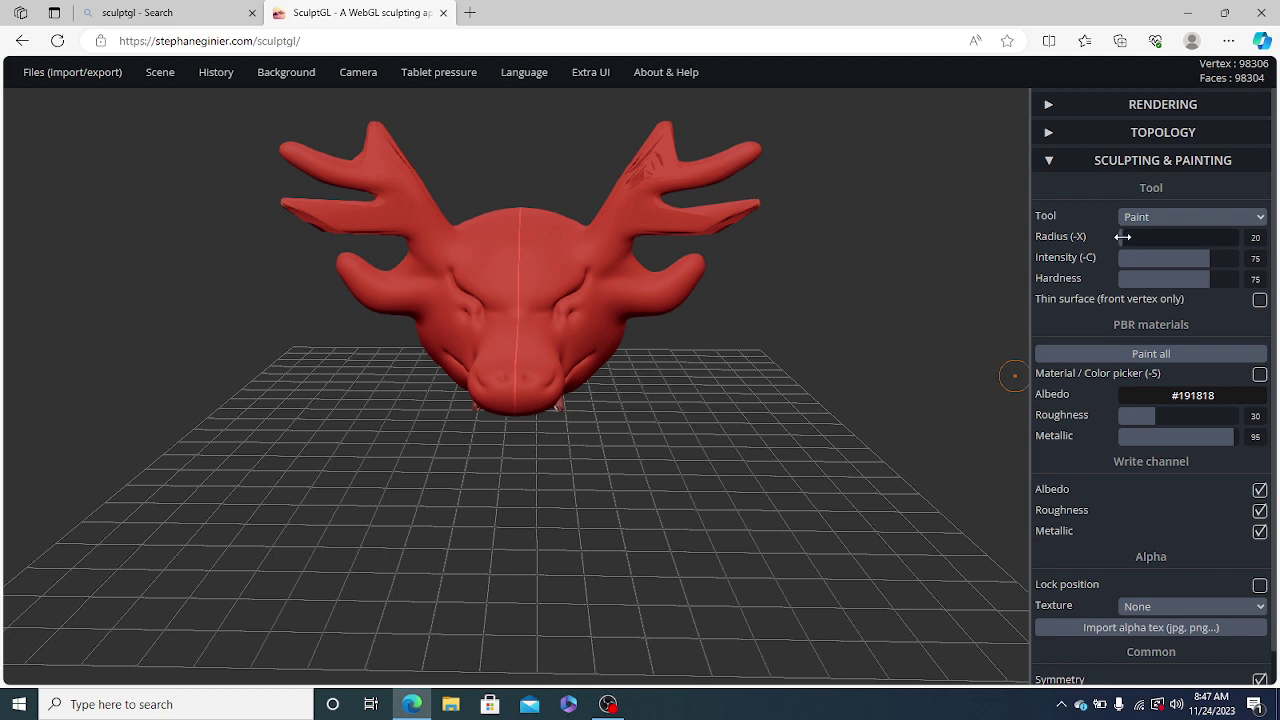
# Paint the slanted brow line above each eye in #191818 with radius 7, redoing the stroke until it follows the crease
pyautogui.moveTo(1122, 237); pyautogui.dragTo(1116, 237)
pyautogui.moveTo(556, 311); pyautogui.dragTo(590, 268)
pyautogui.hotkey('ctrl', 'z')
pyautogui.moveTo(586, 269); pyautogui.dragTo(554, 304)
pyautogui.hotkey('ctrl', 'z')
pyautogui.moveTo(555, 305); pyautogui.dragTo(592, 268)
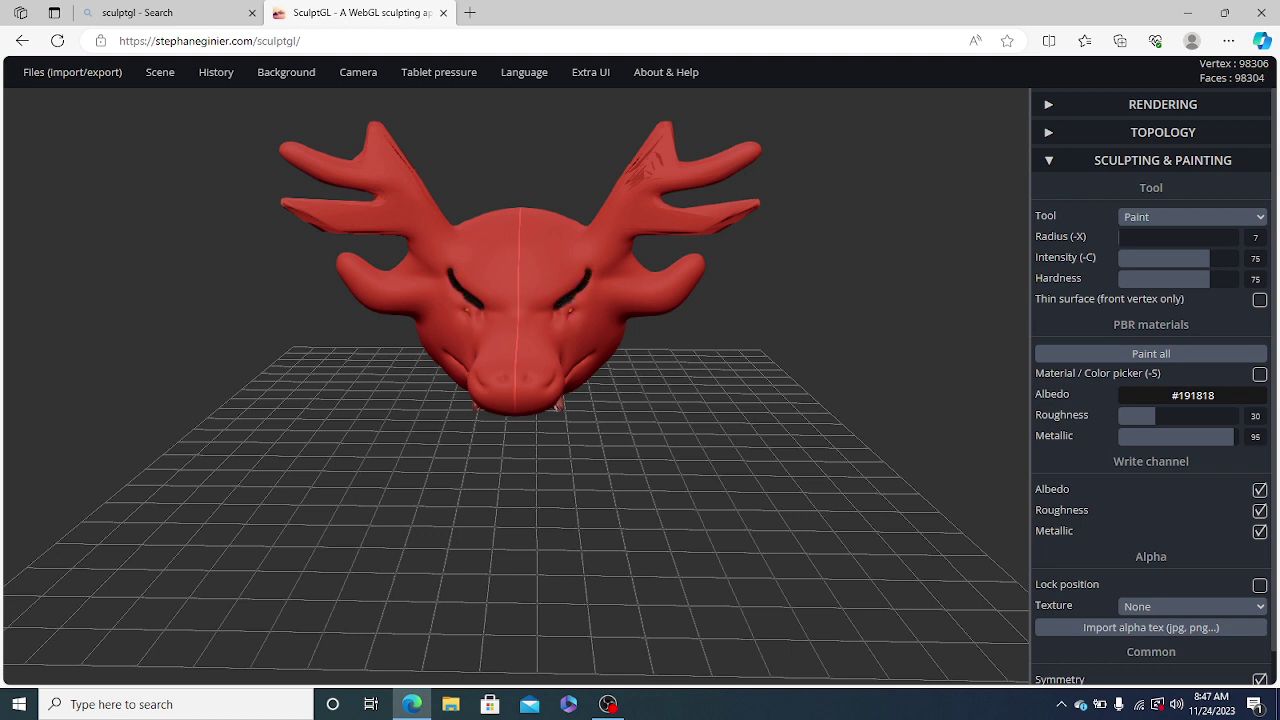
# Dab #191818 into the small eye hollows and the inner ends of the brow lines
pyautogui.click(570, 312)
pyautogui.click(571, 316)
pyautogui.click(554, 310)
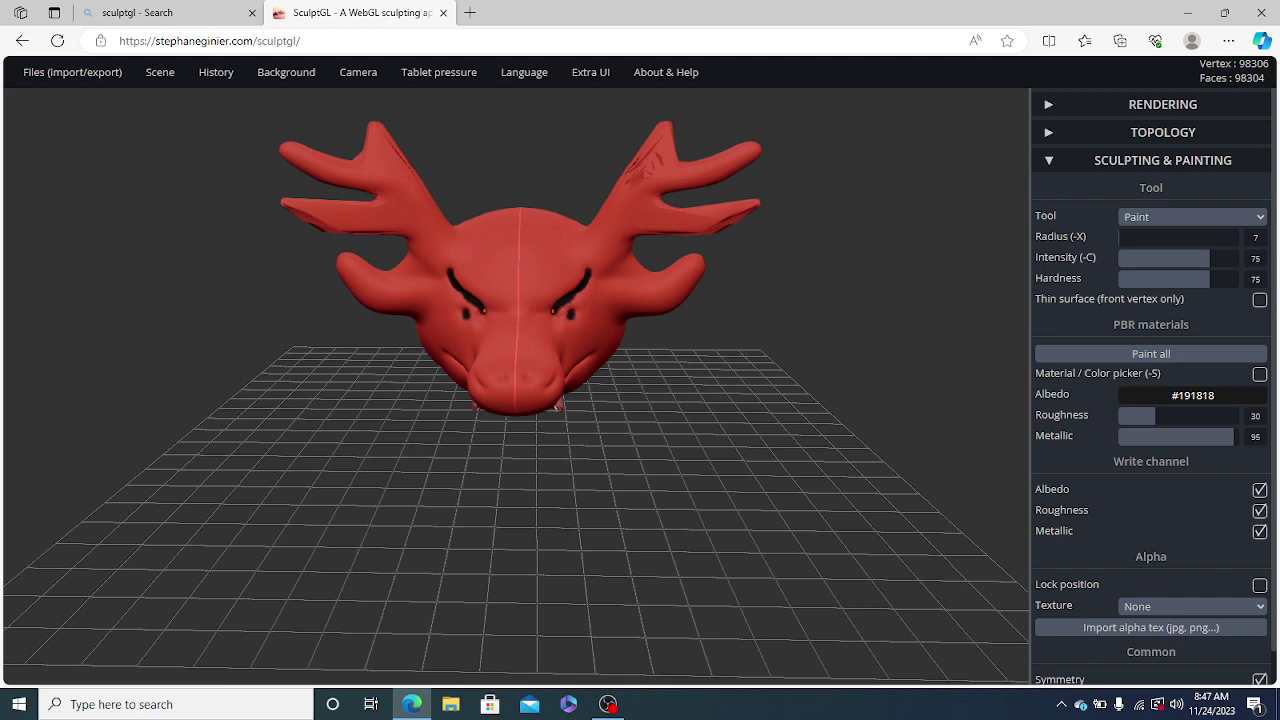
# Try painting the nostrils, their outer grooves and the mouth lines in #191818 with a small brush
pyautogui.click(527, 377)
pyautogui.click(527, 377)
pyautogui.moveTo(545, 393); pyautogui.dragTo(557, 368)
pyautogui.hotkey('ctrl', 'z')
pyautogui.click(1117, 236)
pyautogui.moveTo(549, 385); pyautogui.dragTo(597, 350)
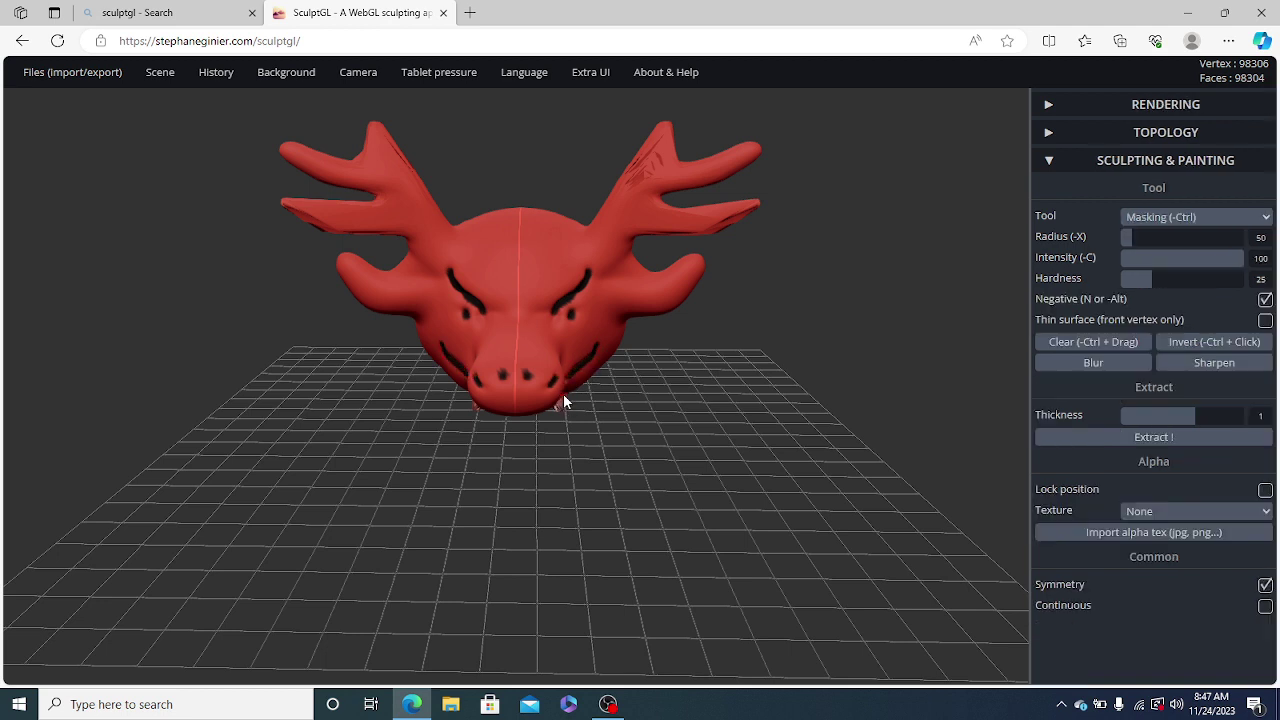
# Undo the black paint on the nostrils, outer snout grooves and mouth lines
pyautogui.hotkey('ctrl', 'z')
pyautogui.hotkey('ctrl', 'z')
pyautogui.hotkey('ctrl', 'z')
# Repaint the two nostrils and the outer mouth corners in #191818 at radius 5
pyautogui.moveTo(534, 371); pyautogui.dragTo(525, 378, button='middle')
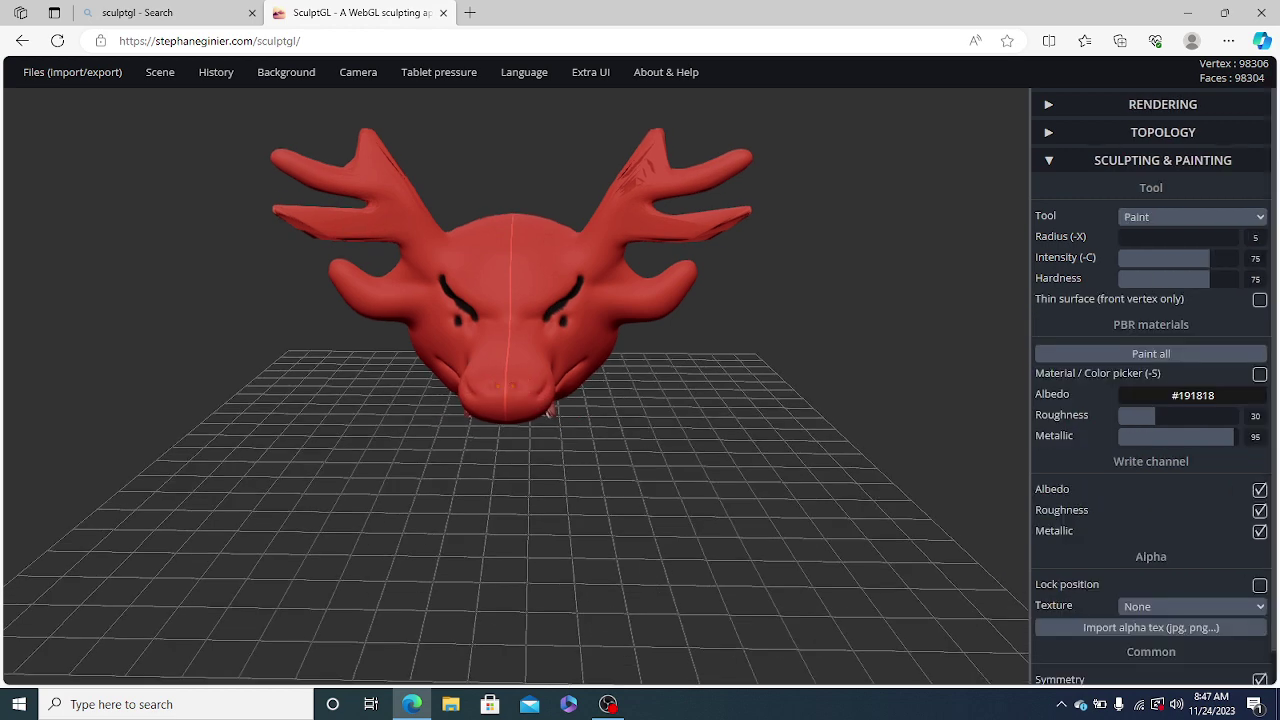
pyautogui.click(513, 386)
pyautogui.click(578, 361)
# Paint dense #191818 strokes along the antler stems and branches at radius 5
pyautogui.moveTo(658, 134)
pyautogui.mouseDown()
pyautogui.moveTo(630, 165)
pyautogui.moveTo(645, 148)
pyautogui.moveTo(675, 185)
pyautogui.moveTo(745, 160)
pyautogui.moveTo(630, 195)
pyautogui.moveTo(650, 205)
pyautogui.moveTo(615, 235)
pyautogui.moveTo(701, 208)
pyautogui.moveTo(714, 231)
pyautogui.moveTo(662, 233)
pyautogui.moveTo(606, 220)
pyautogui.moveTo(602, 206)
pyautogui.moveTo(615, 210)
pyautogui.moveTo(596, 250)
pyautogui.moveTo(583, 245)
pyautogui.moveTo(604, 270)
pyautogui.moveTo(618, 240)
pyautogui.moveTo(597, 236)
pyautogui.mouseUp()
pyautogui.moveTo(660, 172)
pyautogui.mouseDown()
pyautogui.moveTo(745, 155)
pyautogui.moveTo(680, 227)
pyautogui.moveTo(710, 230)
pyautogui.mouseUp()
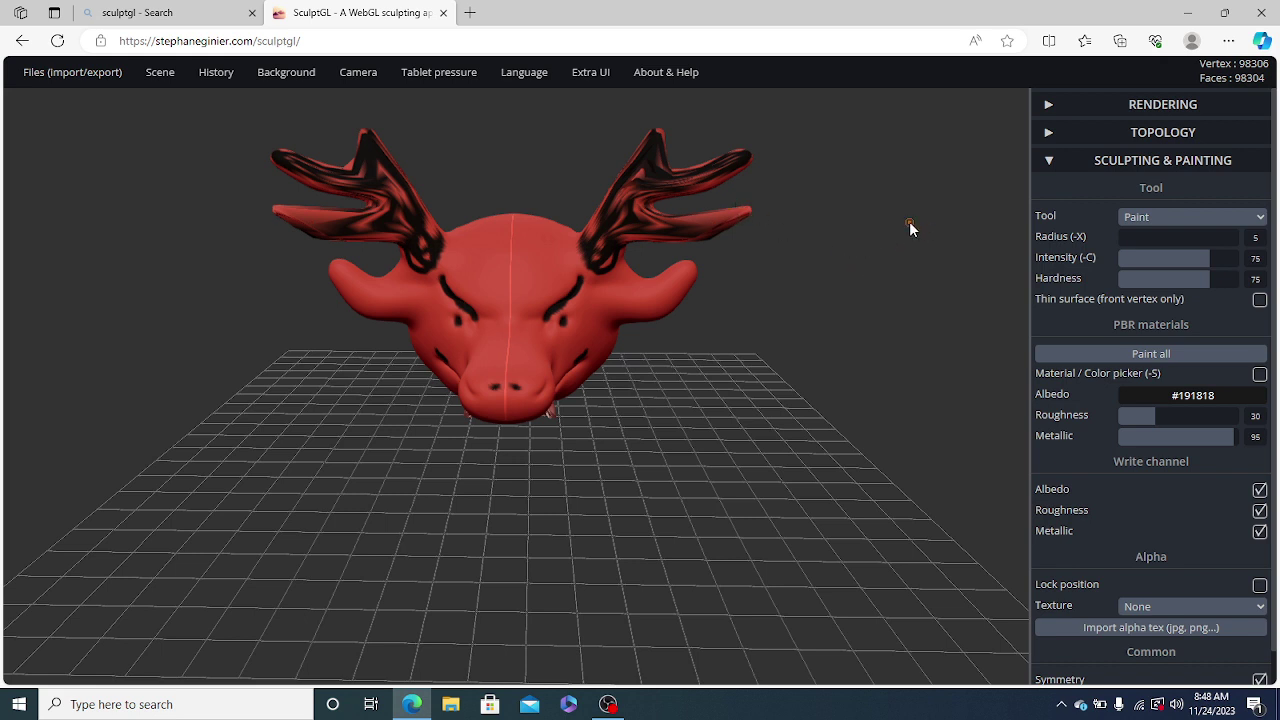